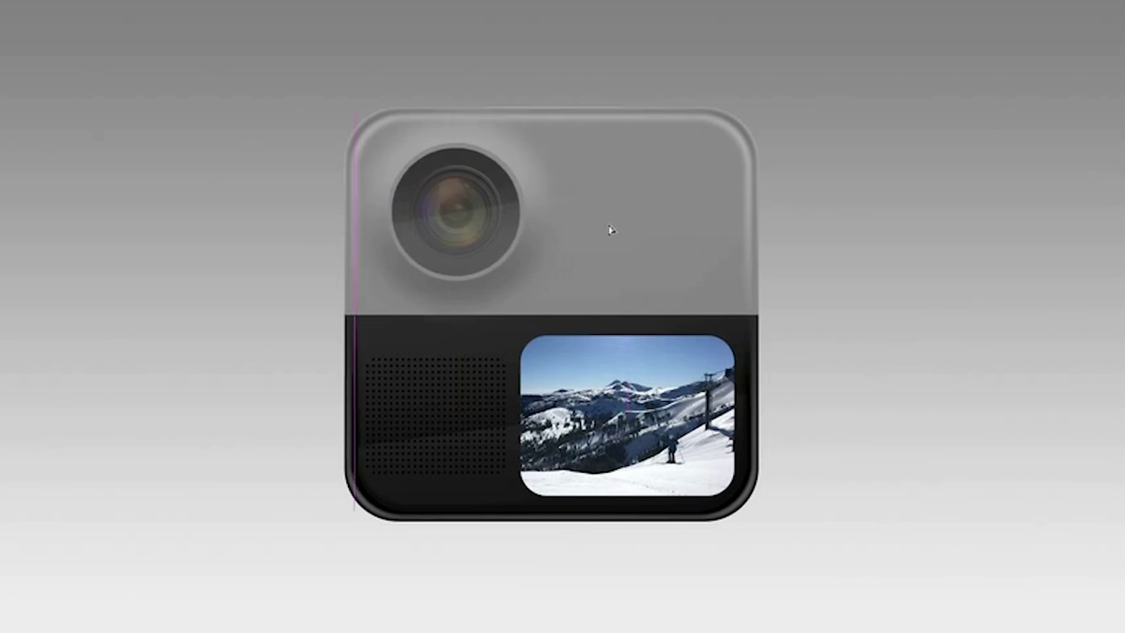
left_click_drag(572, 115, 550, 143)
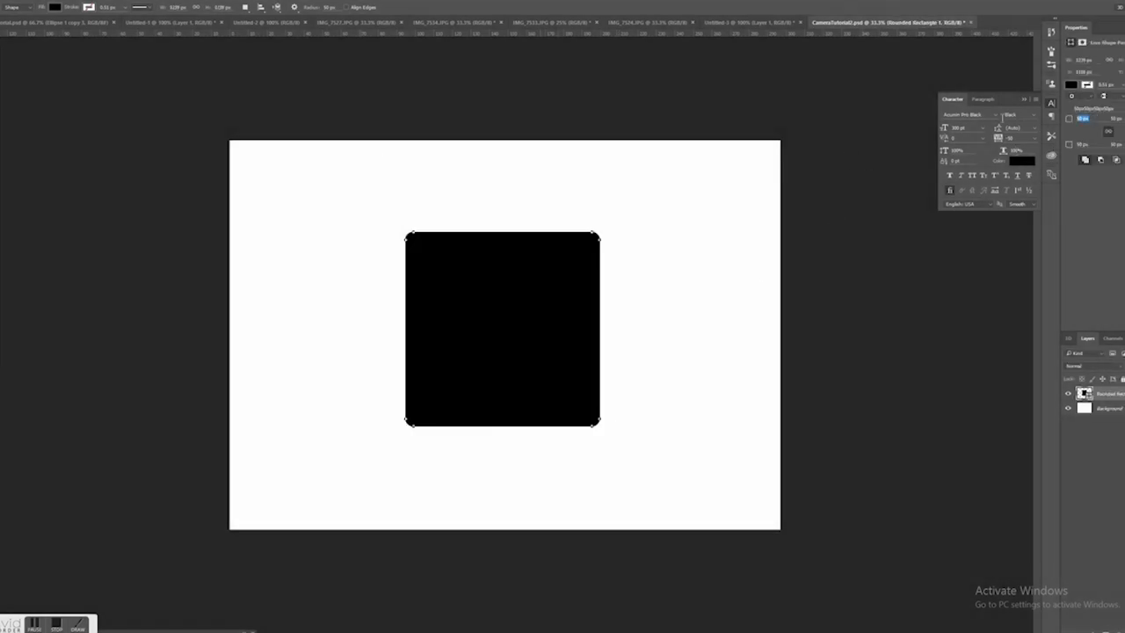
Set all corner radii of the black rounded square to 200 px and change its fill to dark gray.
key("Tab")
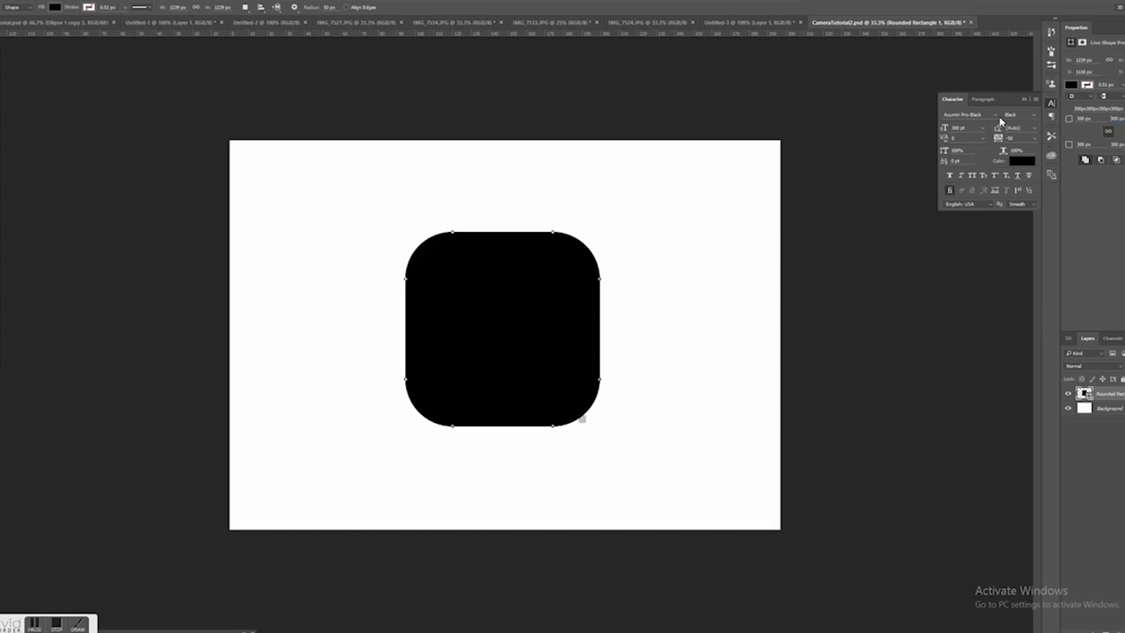
left_click_drag(1070, 118, 995, 121)
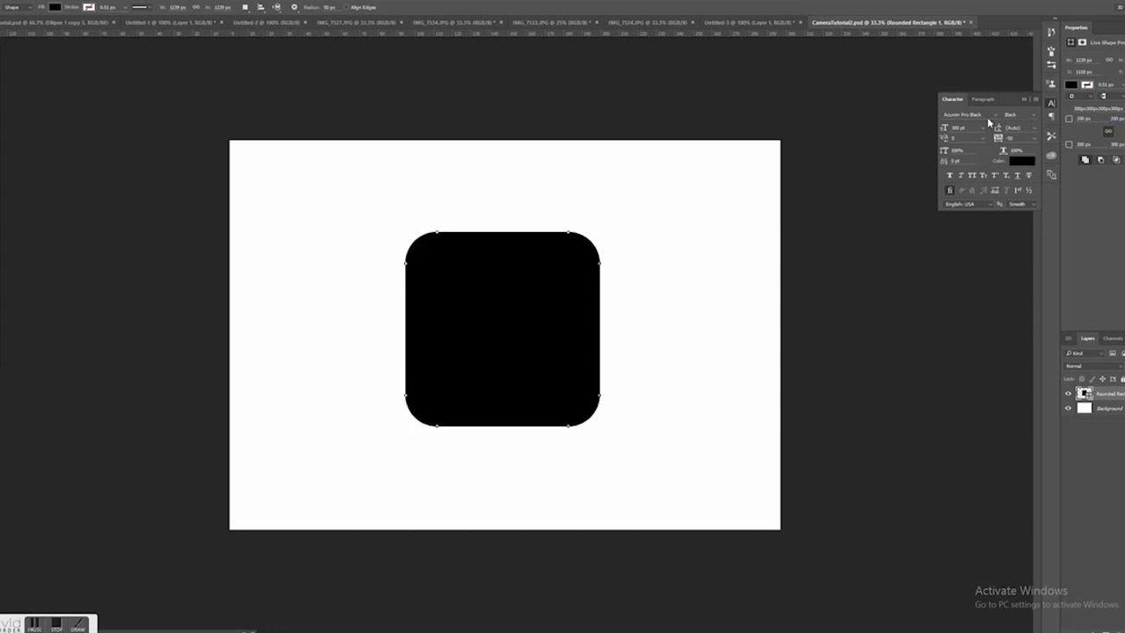
left_click(1070, 85)
left_click(1078, 135)
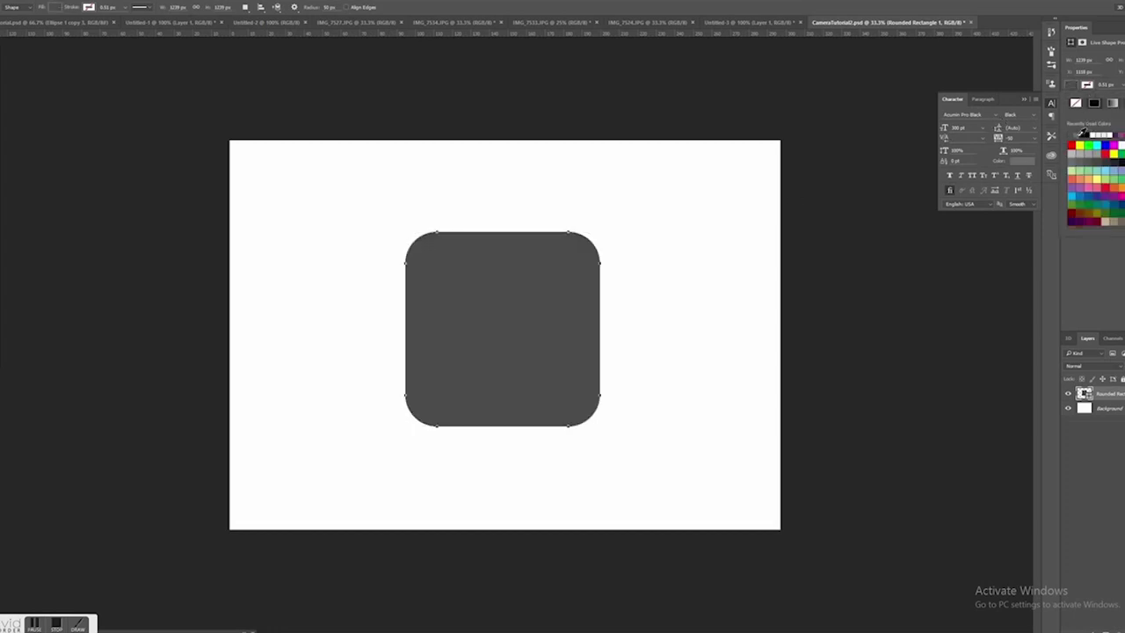
Draw a teal circle about 410 px wide near the square's upper-left corner and centre the square on guides crossing mid-canvas.
left_click_drag(420, 248, 486, 319)
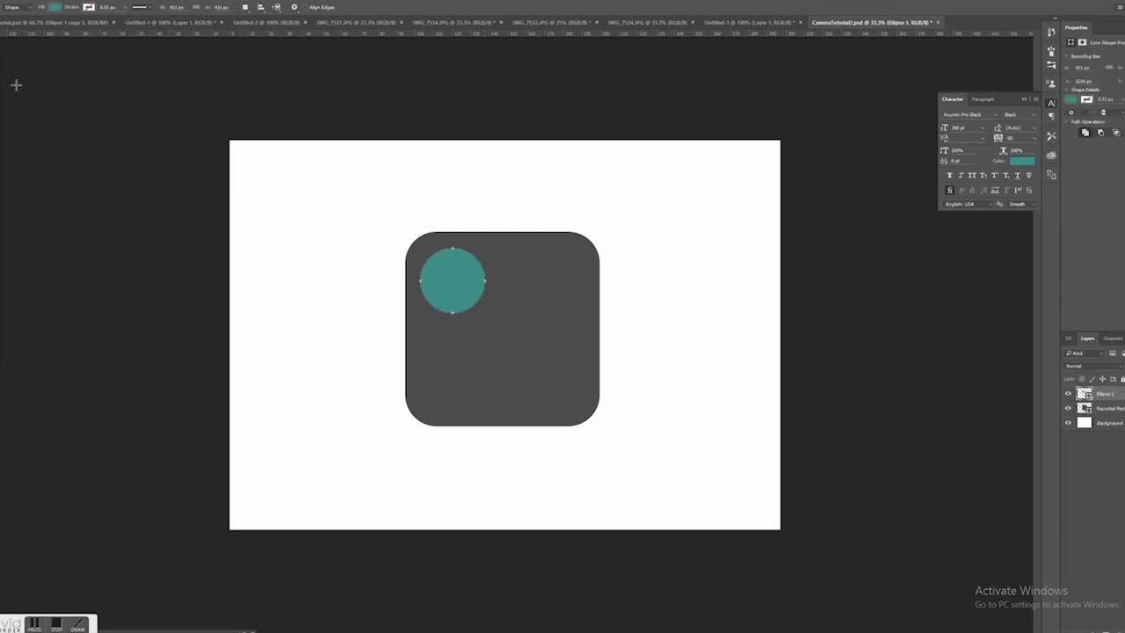
left_click_drag(460, 33, 362, 335)
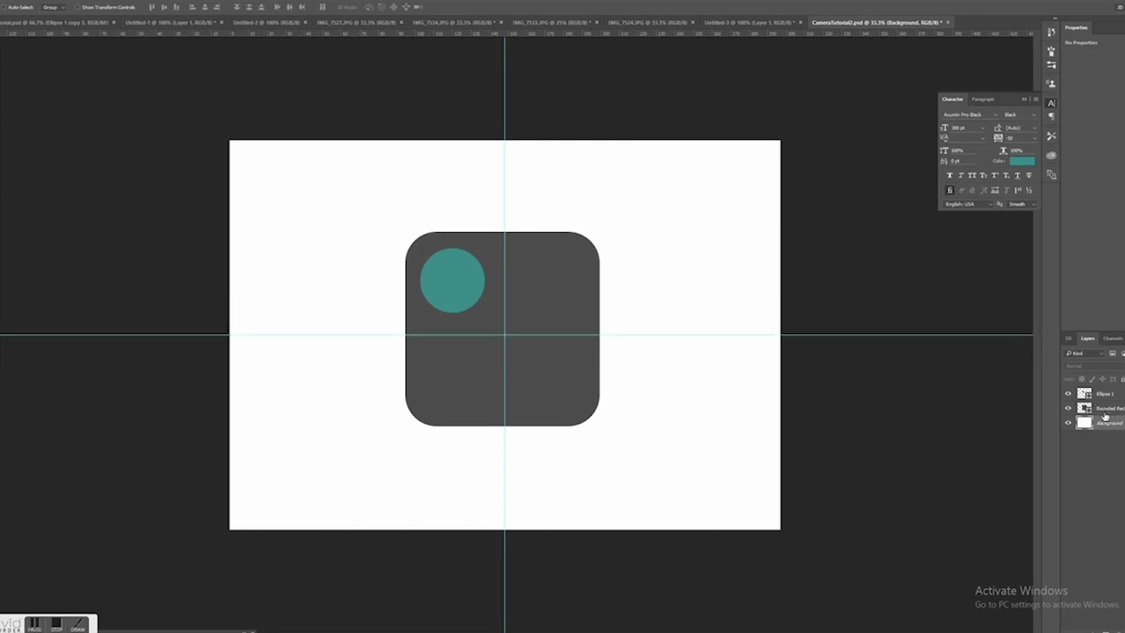
left_click(1104, 411)
left_click_drag(539, 302, 542, 306)
Move the teal circle closer to the square's upper-left corner and enlarge it slightly.
right_click(466, 292)
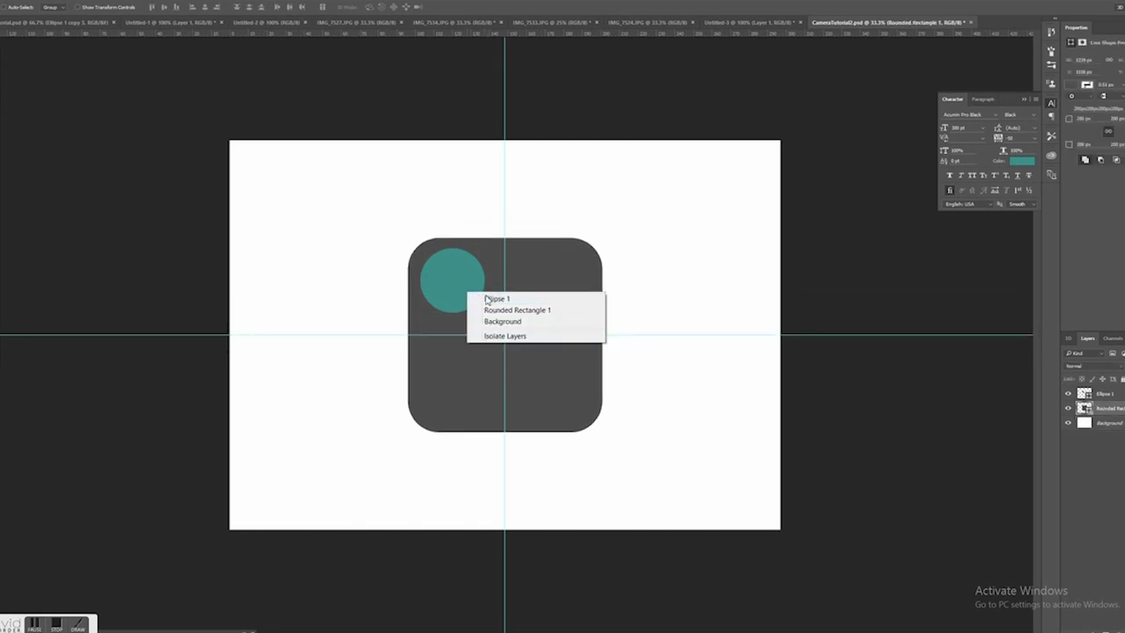
left_click(486, 299)
mouse_move(470, 291)
left_mouse_down()
mouse_move(475, 299)
mouse_move(462, 288)
left_mouse_up()
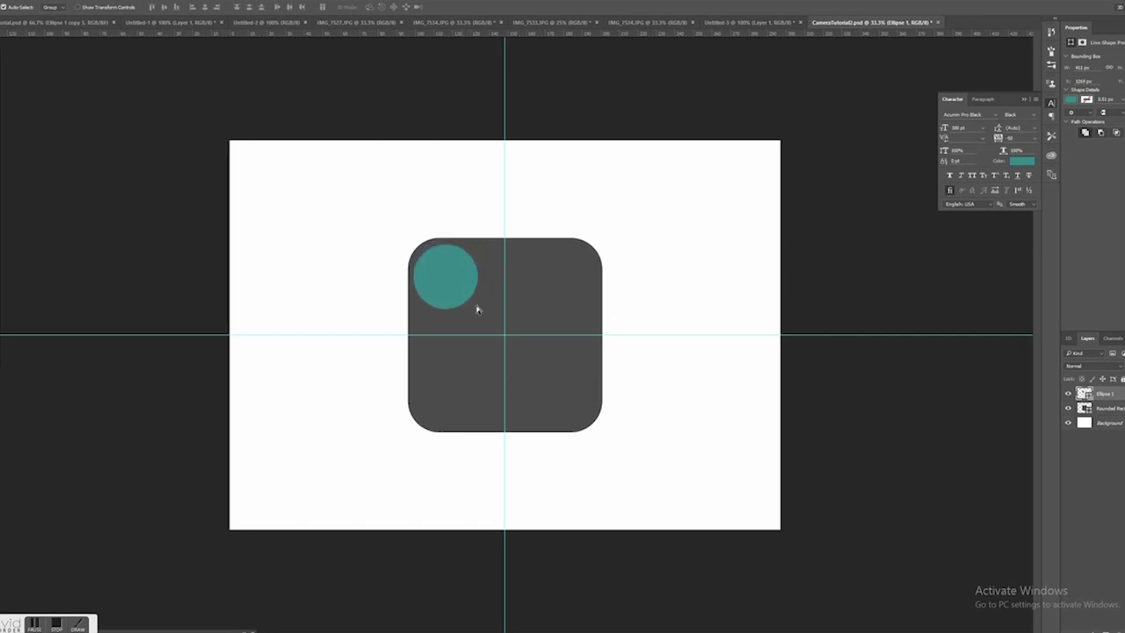
key("ctrl+t")
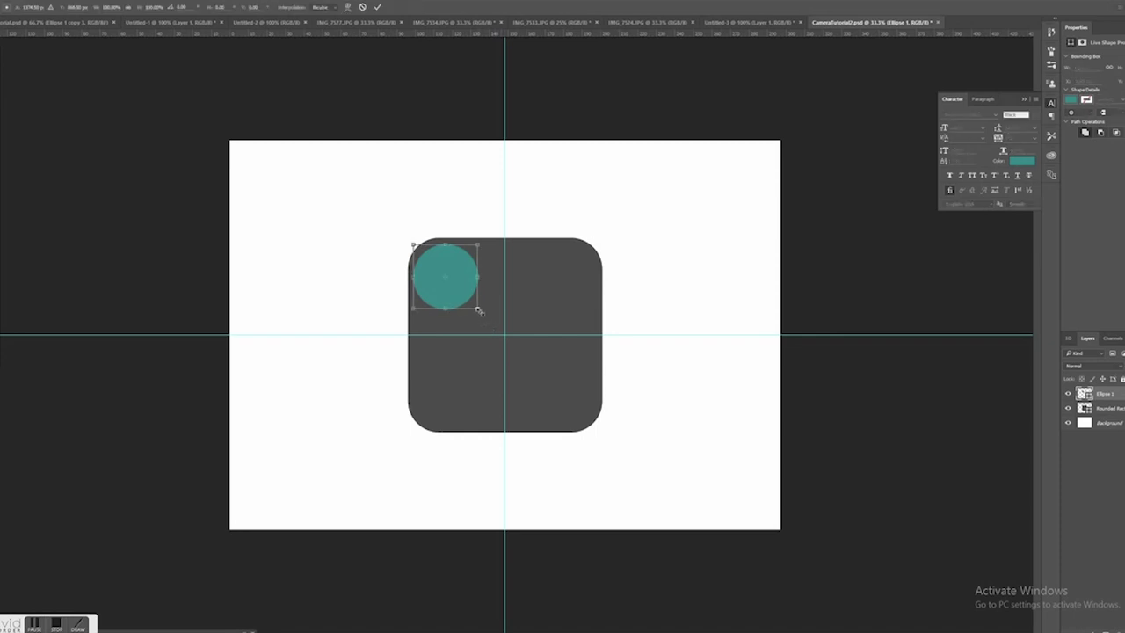
left_click_drag(479, 310, 482, 313)
key("Return")
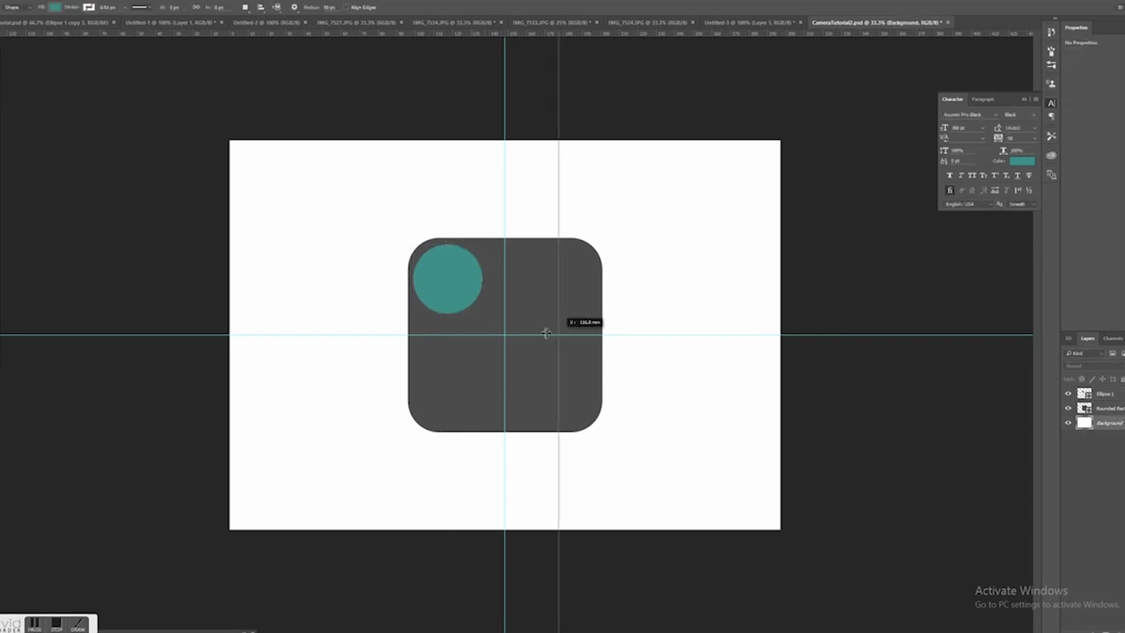
Draw a teal rectangle about 670 px wide in the square's lower-right area, stacked above the other shapes, with more strongly rounded corners.
left_click_drag(546, 331, 585, 415)
key("v")
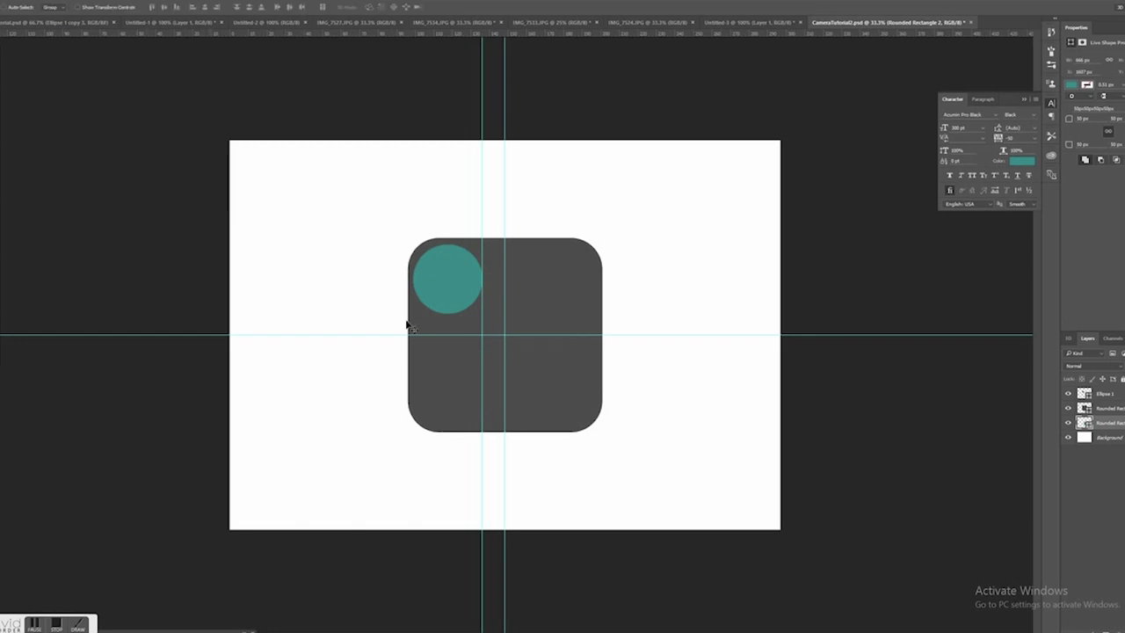
left_click_drag(1109, 423, 1109, 388)
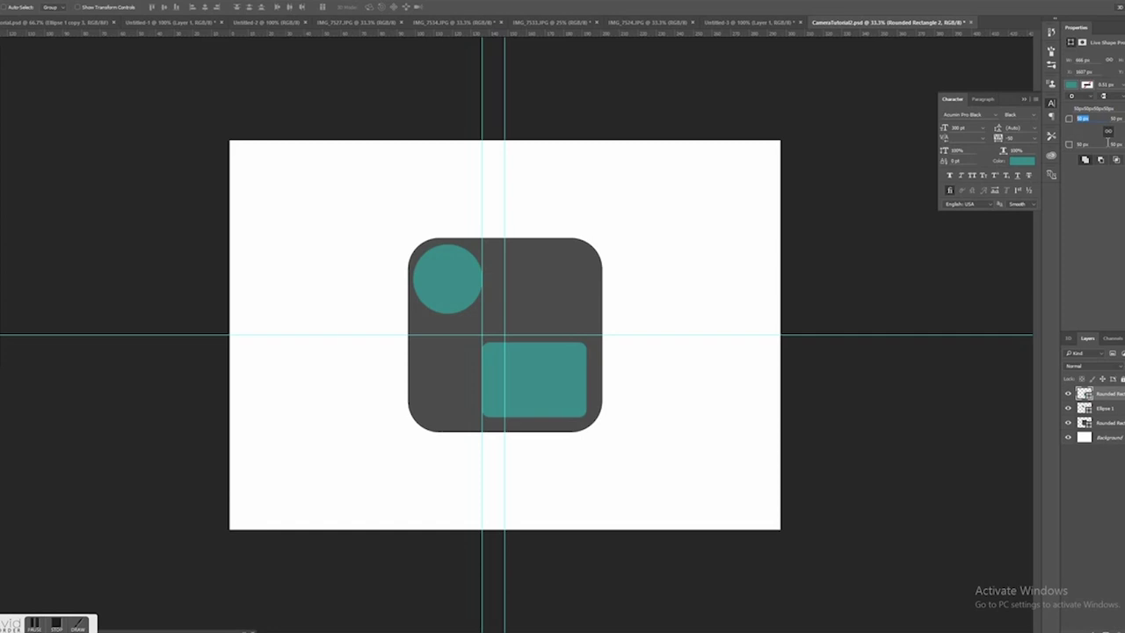
key("Return")
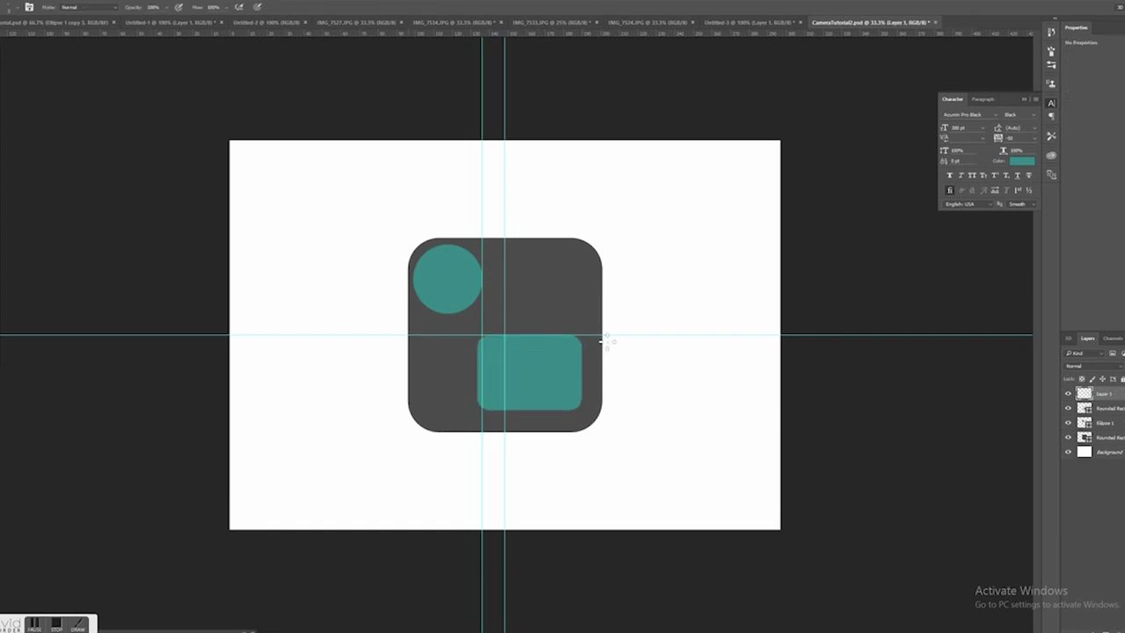
Hide the guides on the canvas.
left_click(154, 2)
mouse_move(186, 193)
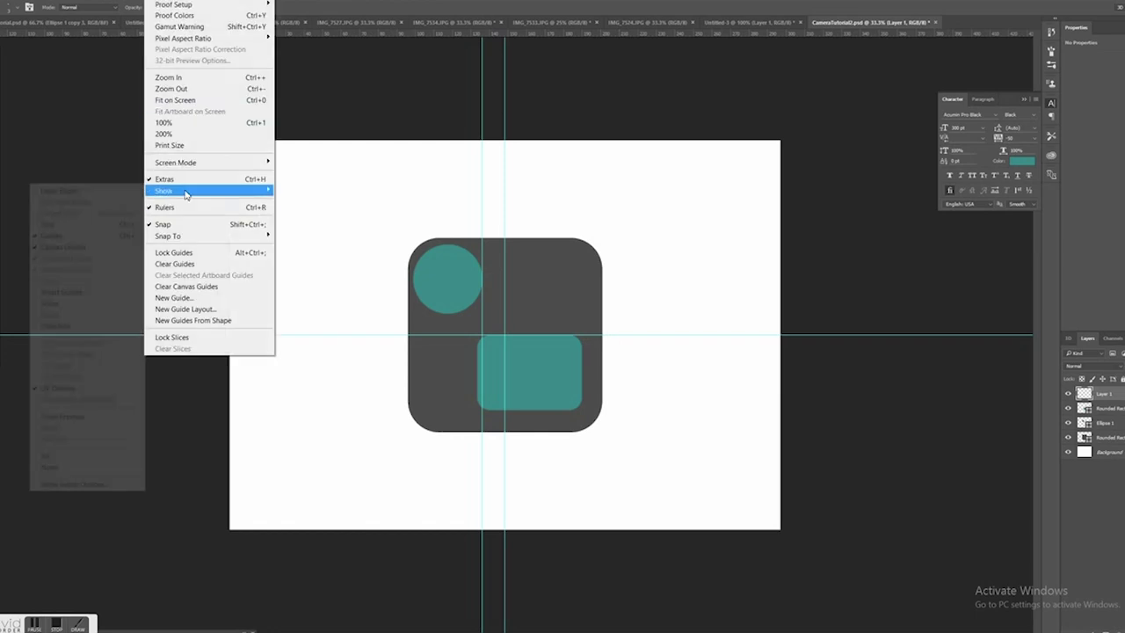
left_click(82, 235)
Reposition the teal rectangle nearer the square's lower-right corner and adjust the teal circle's placement in the upper-left.
key("v")
left_click_drag(575, 378, 584, 389)
right_click(469, 294)
left_click(493, 302)
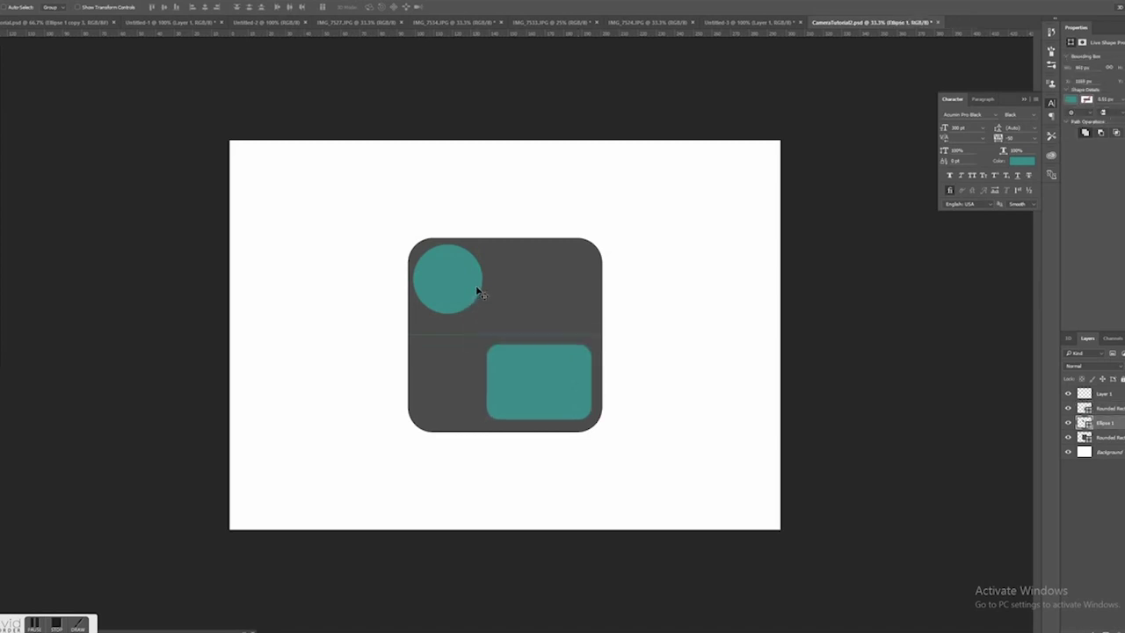
left_click_drag(476, 295, 467, 291)
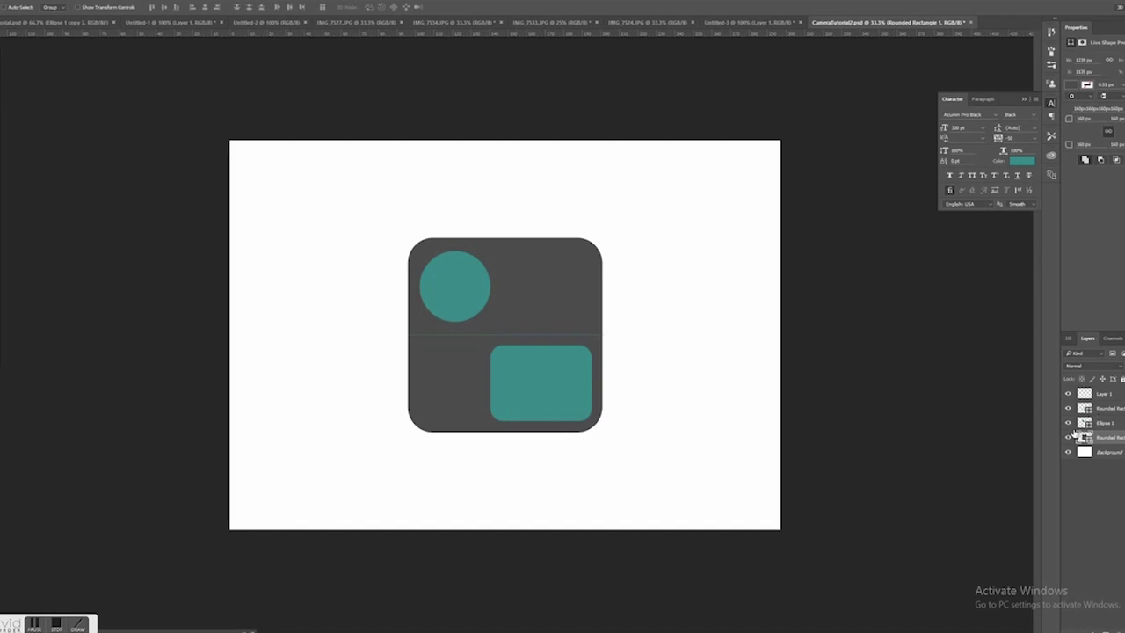
Hide the line and teal shape layers and fill a new layer above the background with a vertical gradient, dark above and white below.
left_click_drag(1068, 423, 1069, 397)
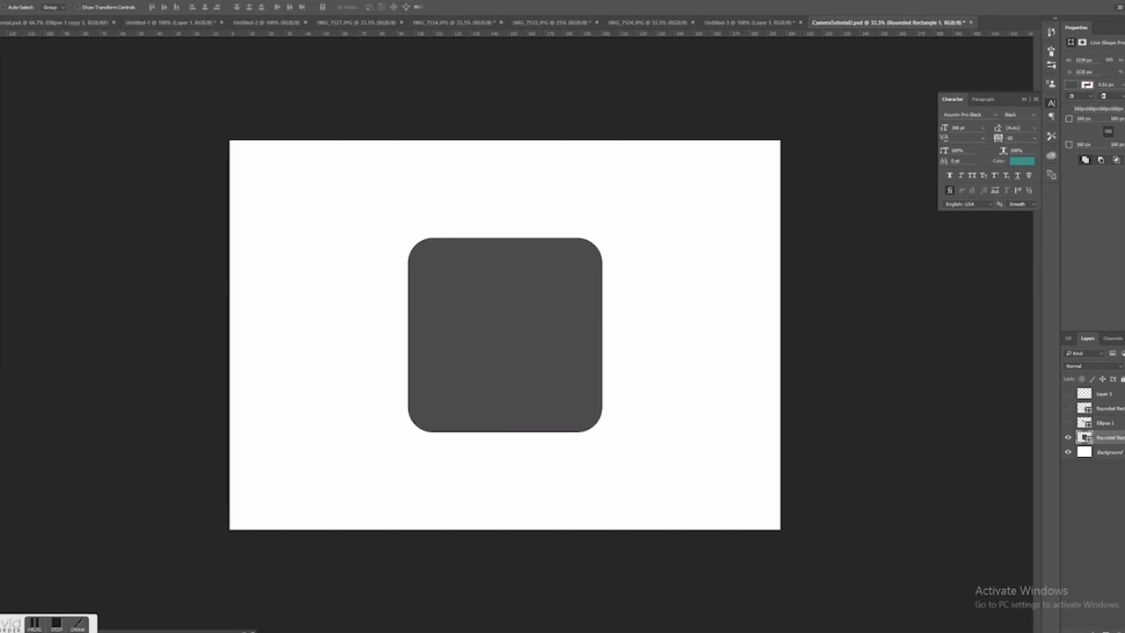
left_click(1117, 454)
key("ctrl+shift+alt+n")
key("g")
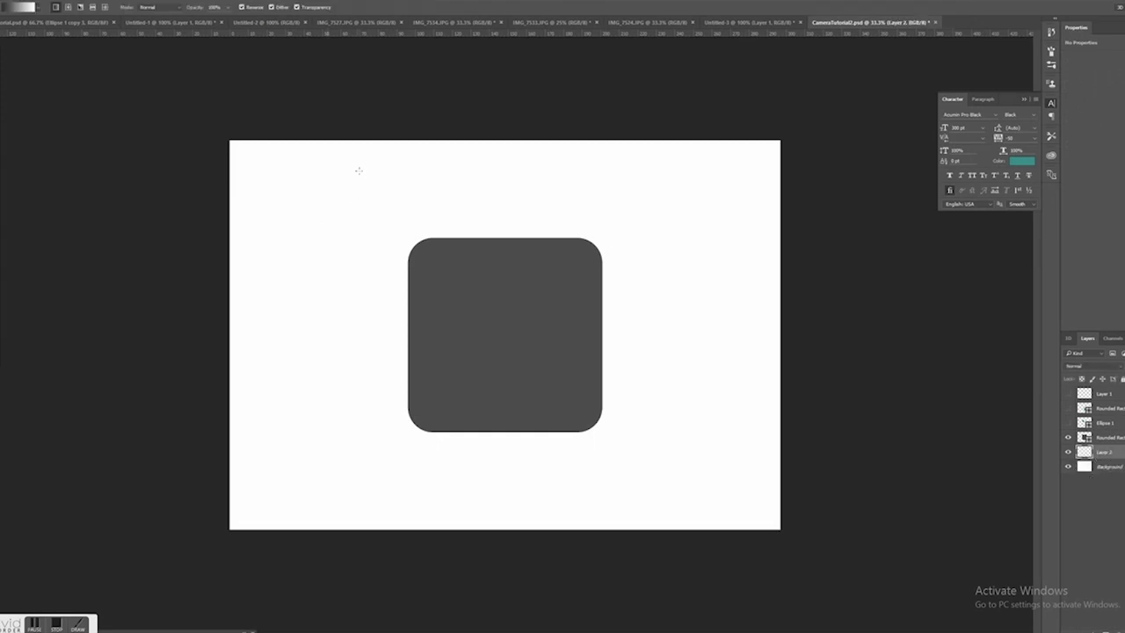
left_click_drag(356, 156, 357, 380)
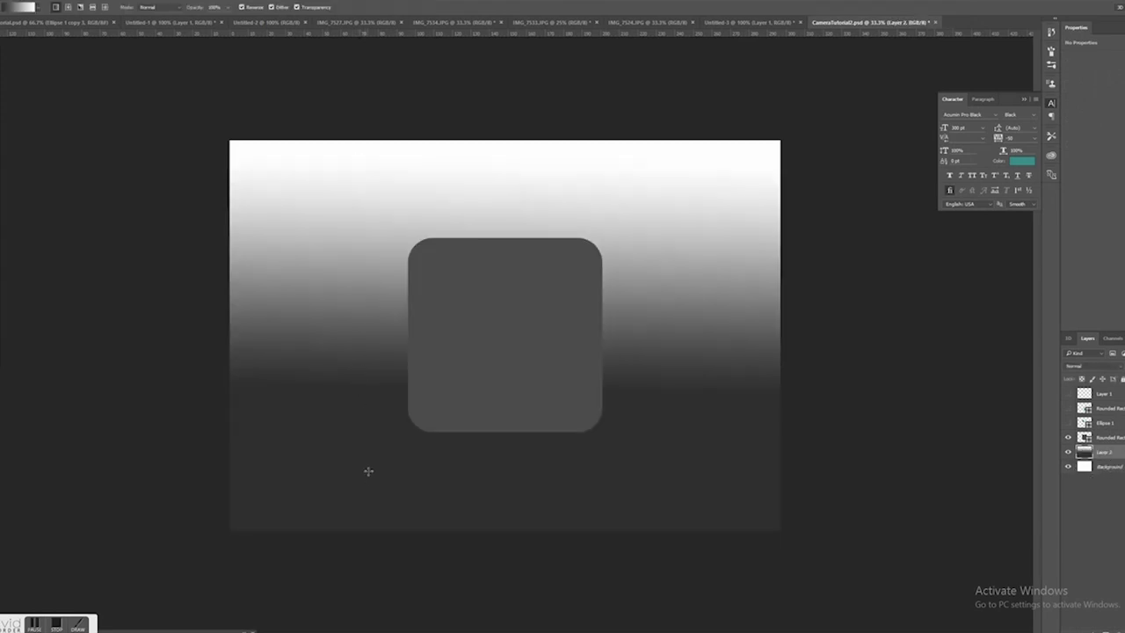
left_click_drag(364, 492, 368, 130)
left_click_drag(389, 540, 390, 159)
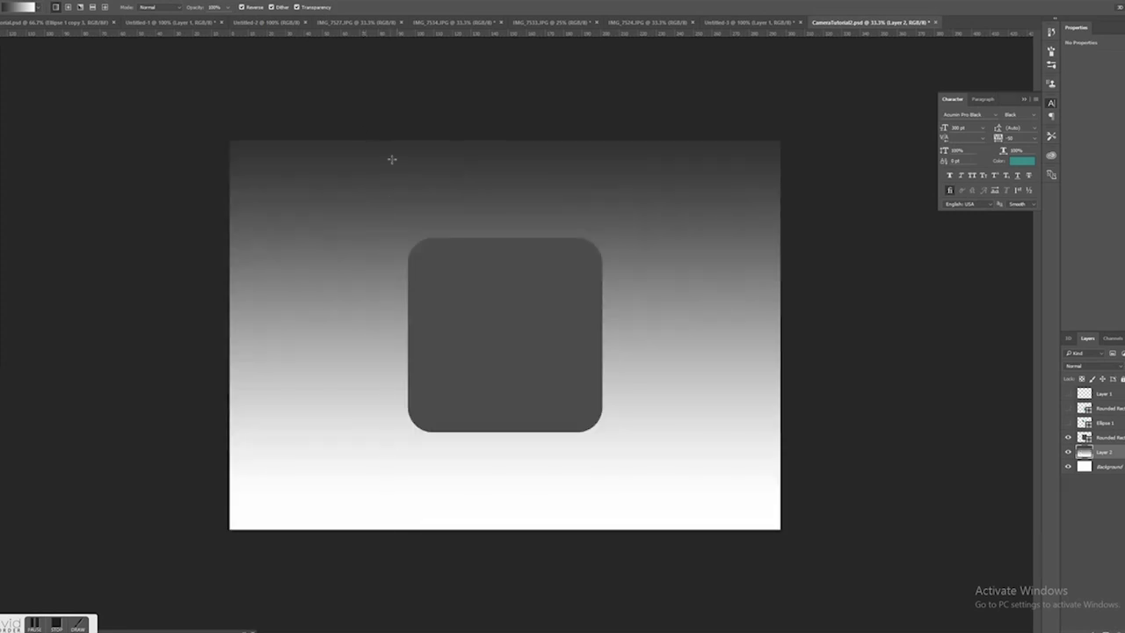
left_click_drag(378, 475, 367, 160)
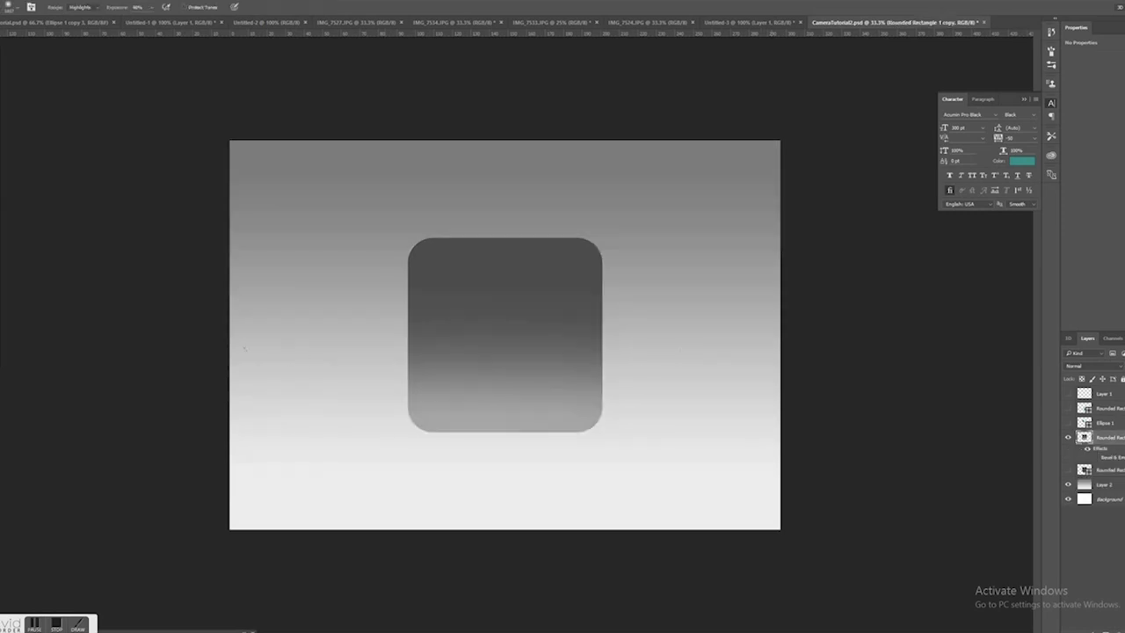
Brighten the lower part of the rounded square copy with the Dodge tool in the Highlights range.
left_click(457, 482)
left_click(492, 448)
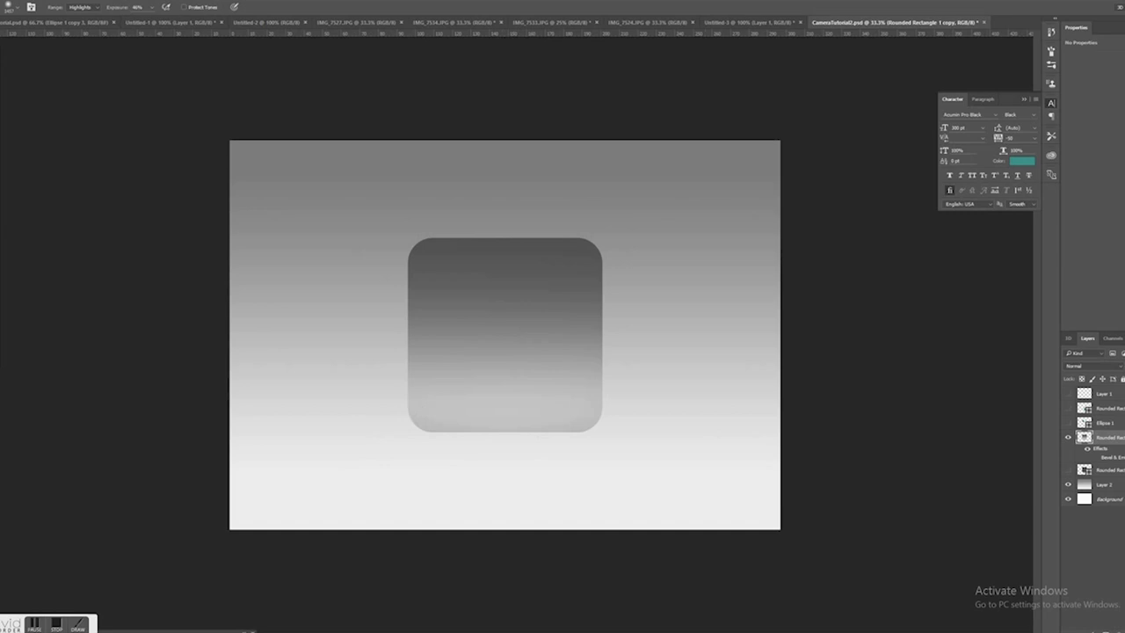
Duplicate the brightened square layer, flip the duplicate upside down and shrink it slightly about its centre.
right_click(1103, 436)
left_click(985, 224)
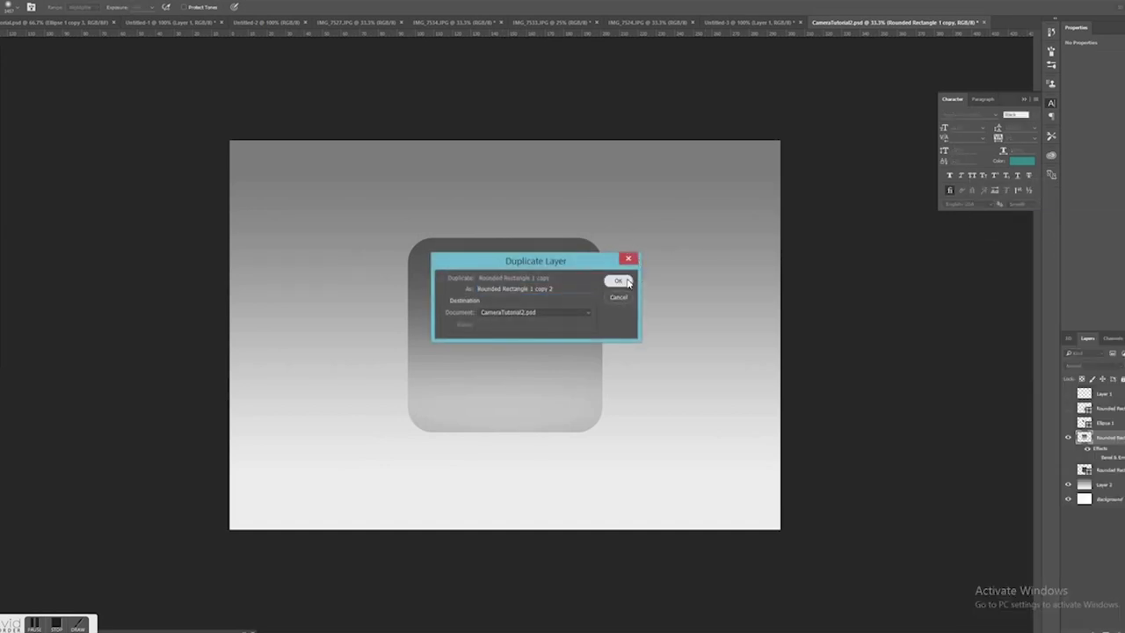
left_click(618, 283)
key("ctrl+t")
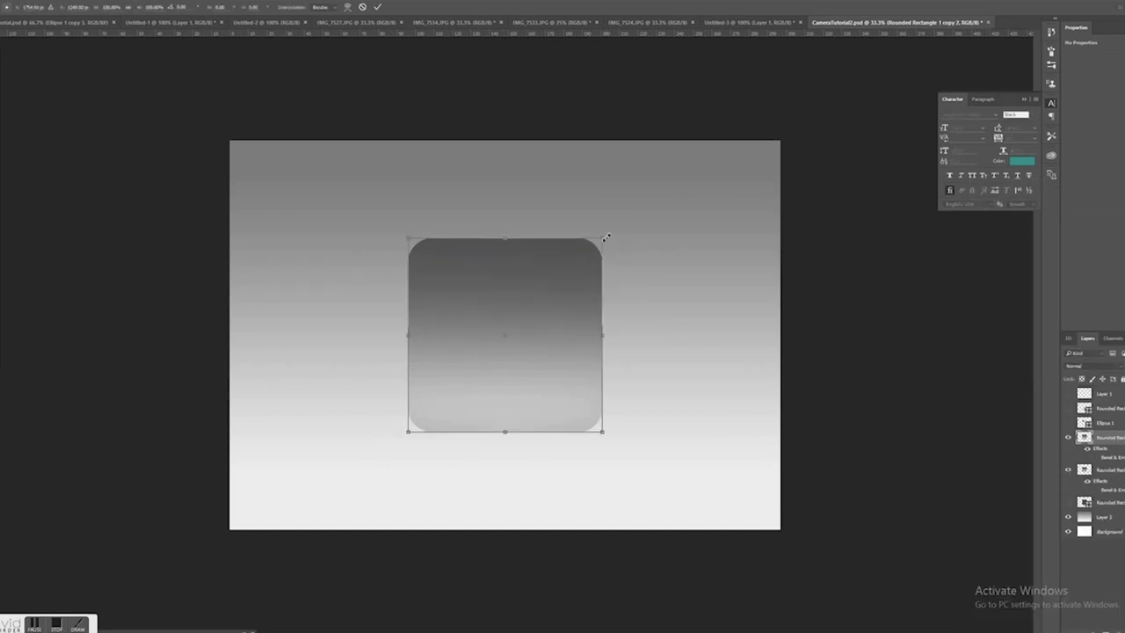
left_click_drag(605, 236, 376, 434)
key("Return")
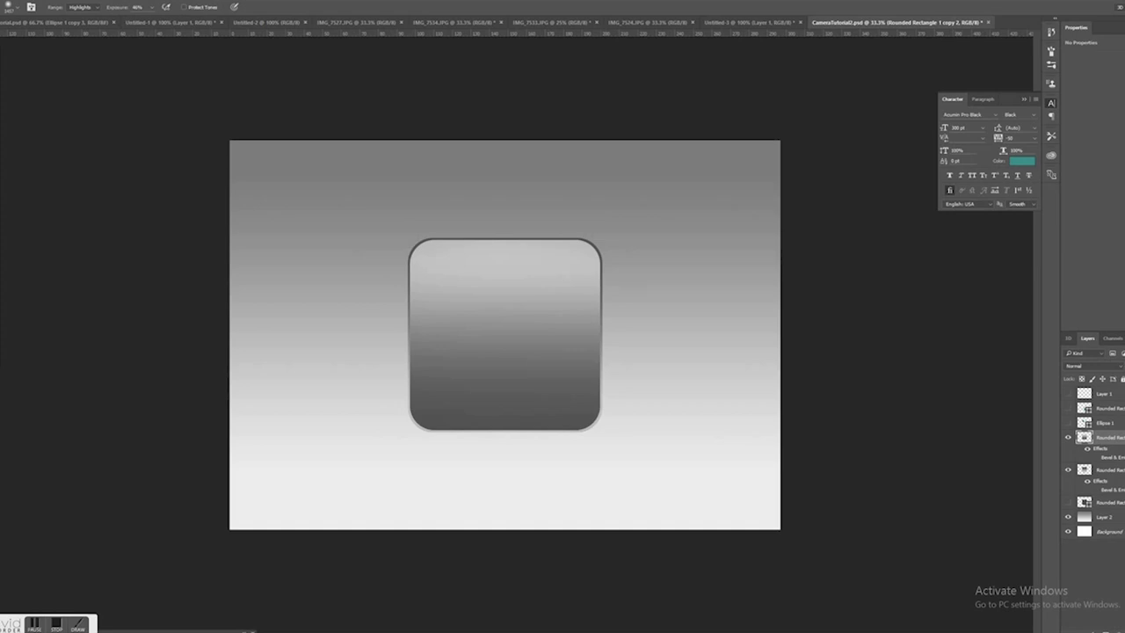
Duplicate the brightened square layer again, flip this duplicate upside down and enlarge it slightly about its centre.
right_click(1103, 469)
left_click(1037, 54)
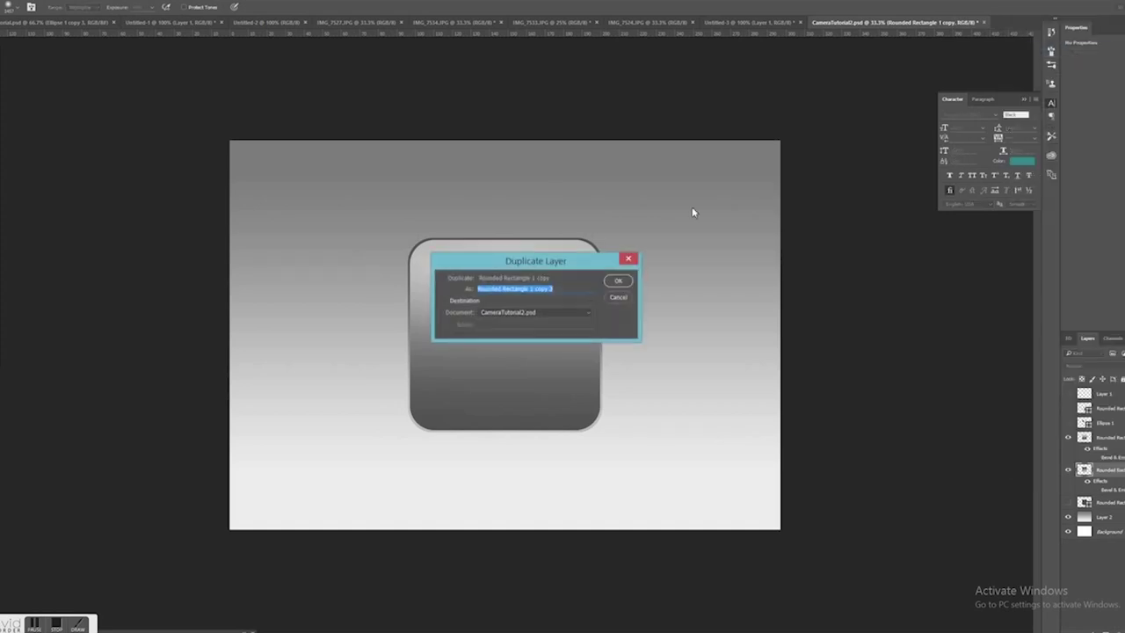
left_click(619, 281)
key("ctrl+t")
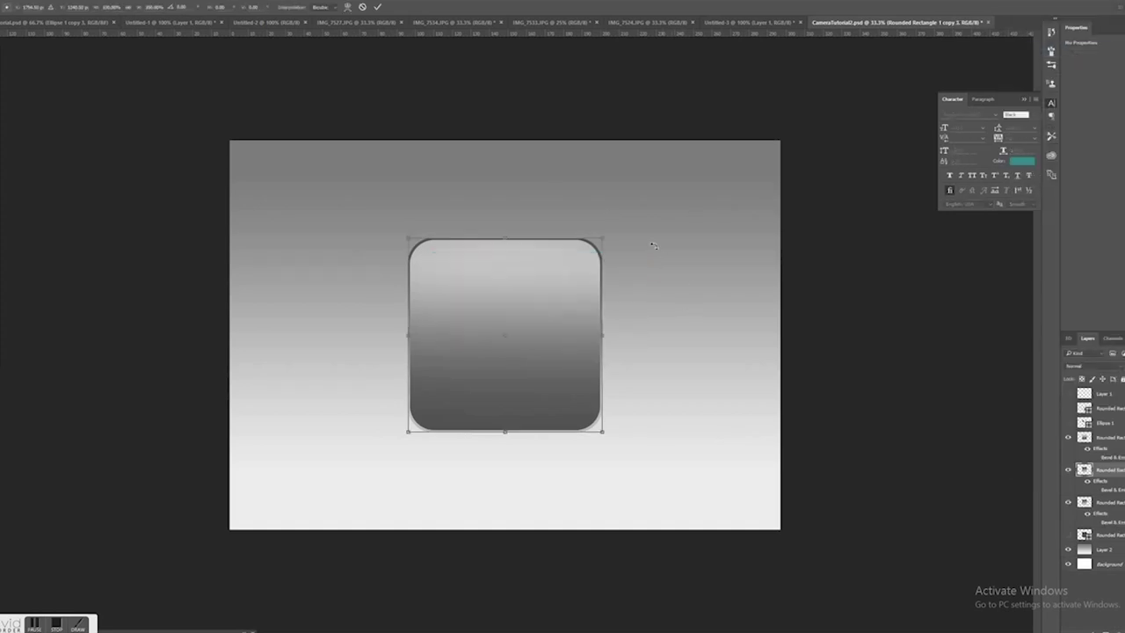
left_click_drag(604, 235, 613, 232)
key("Escape")
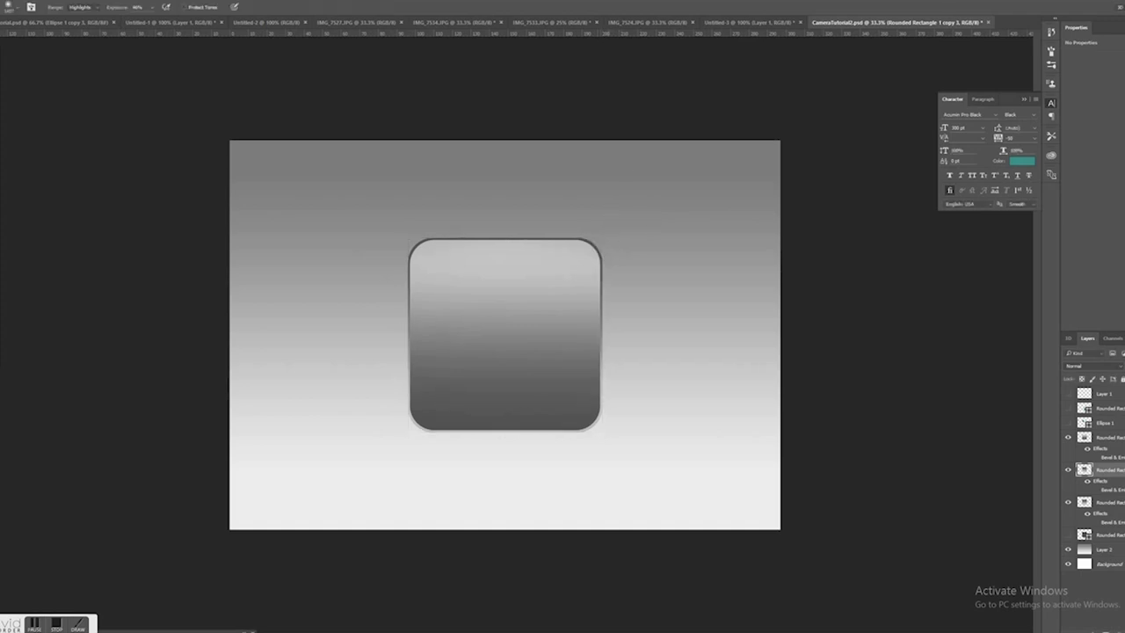
key("ctrl+t")
left_click_drag(606, 235, 411, 408)
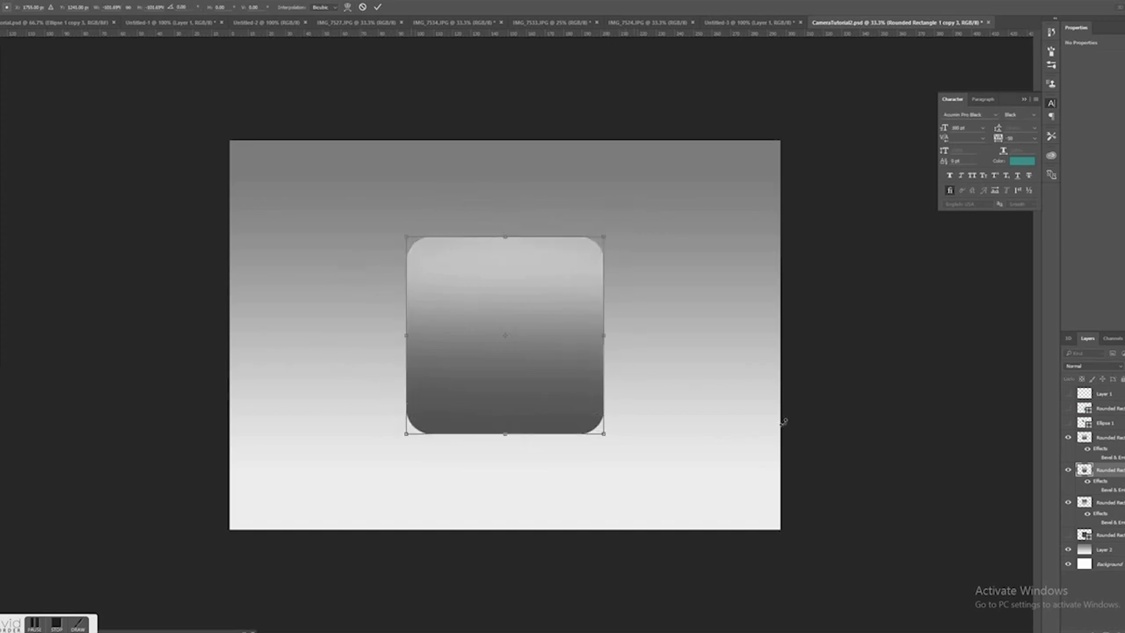
key("Return")
Place the enlarged duplicate beneath the brightened square layer and scale it down to about 105.7 mm wide.
key("o")
left_click_drag(1103, 472, 1103, 530)
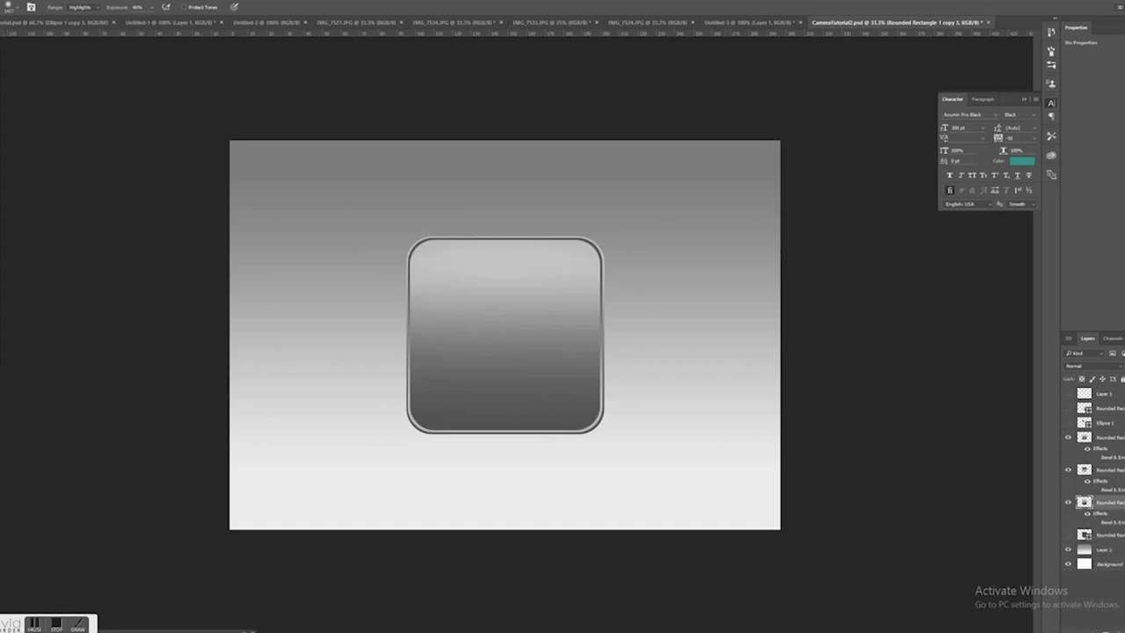
key("ctrl+t")
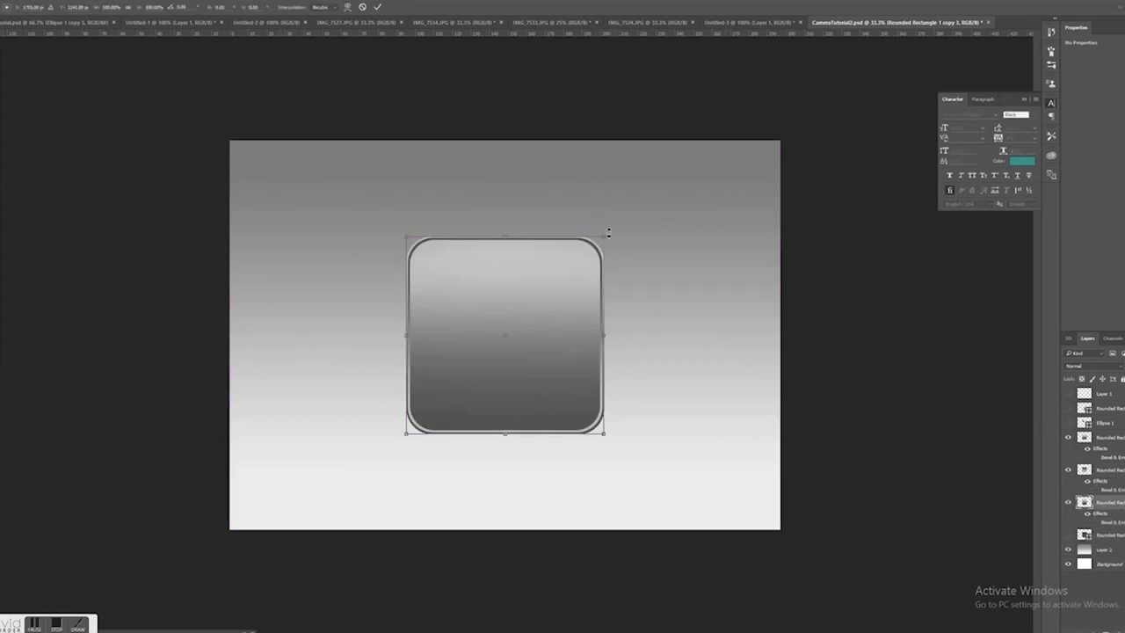
left_click_drag(606, 238, 606, 238)
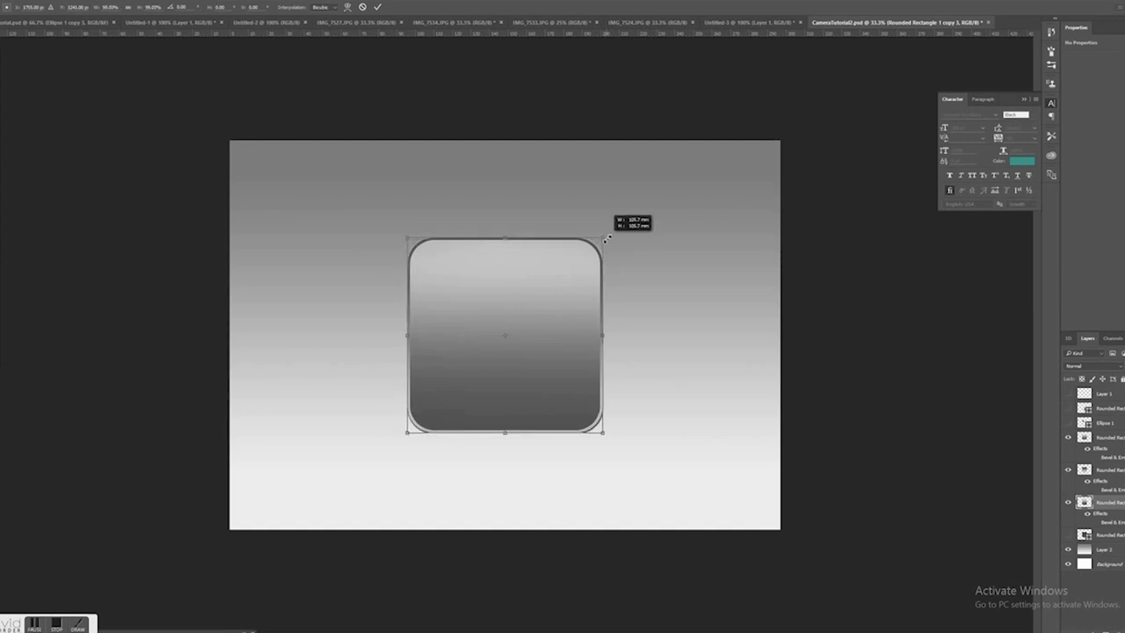
key("Return")
Soften the topmost visible rounded square layer with a light Gaussian Blur of a few pixels.
key("z")
left_click_drag(535, 399, 592, 408)
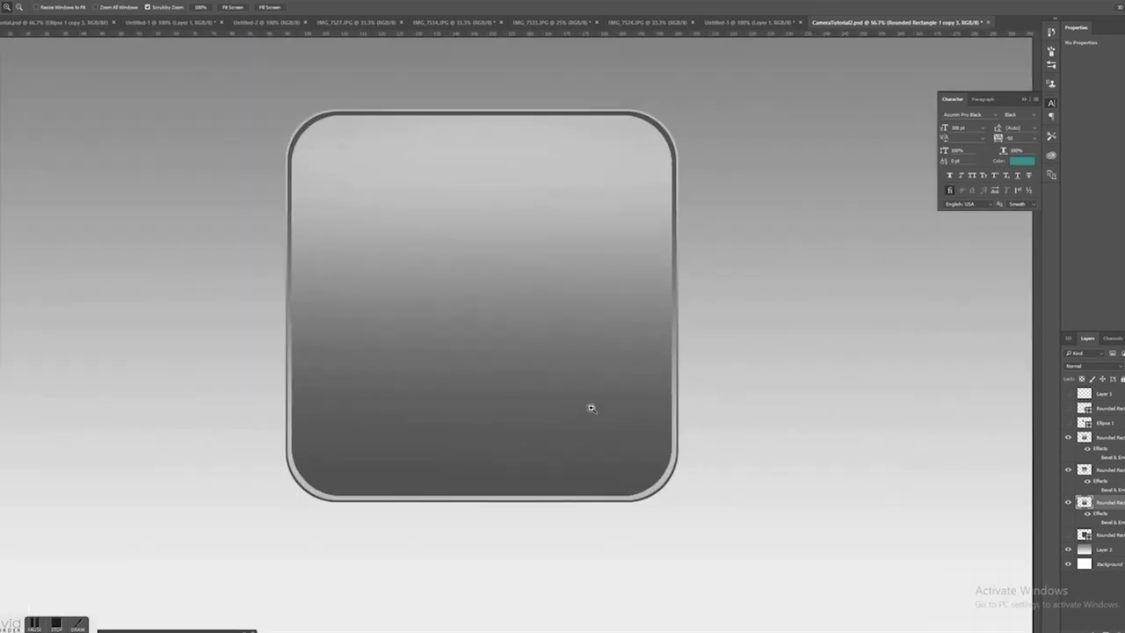
left_click(1105, 437)
left_click(124, 1)
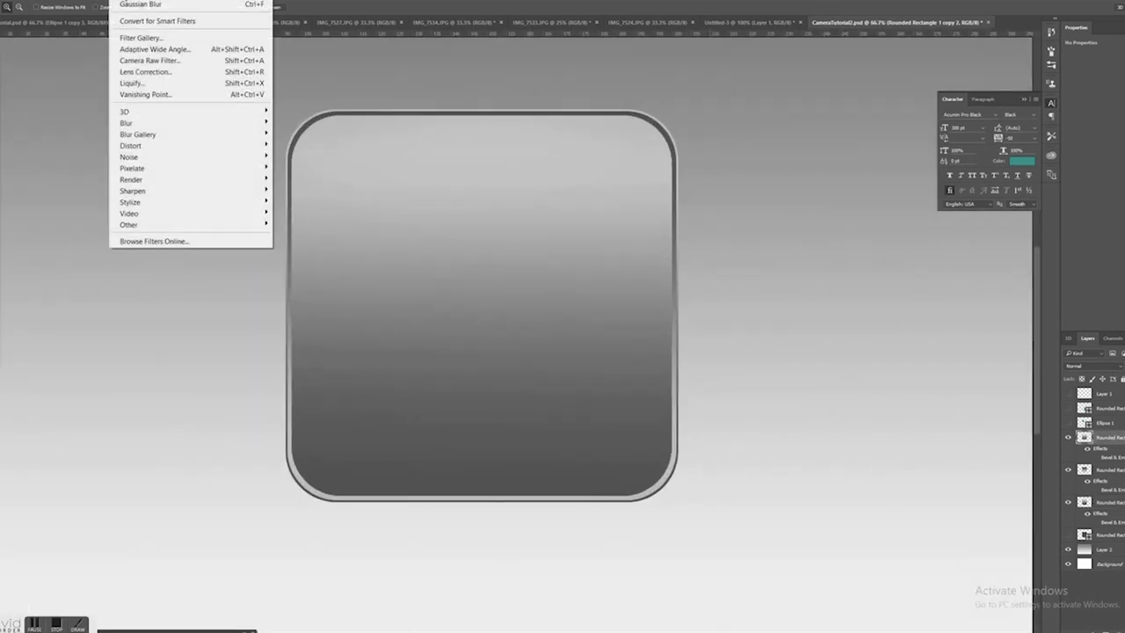
mouse_move(149, 125)
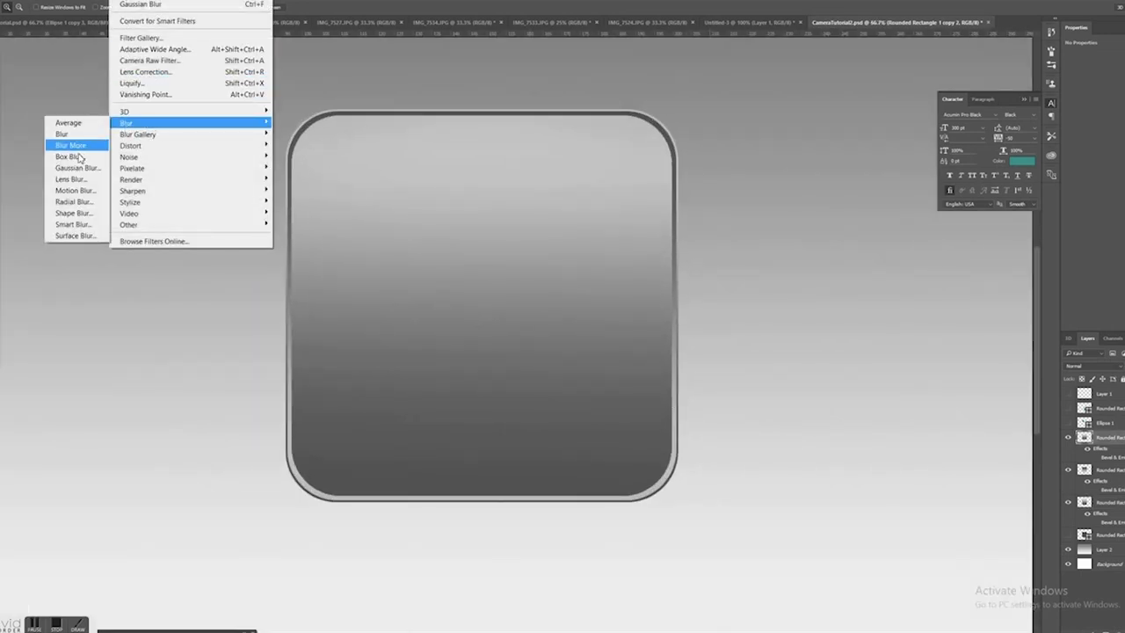
left_click(81, 172)
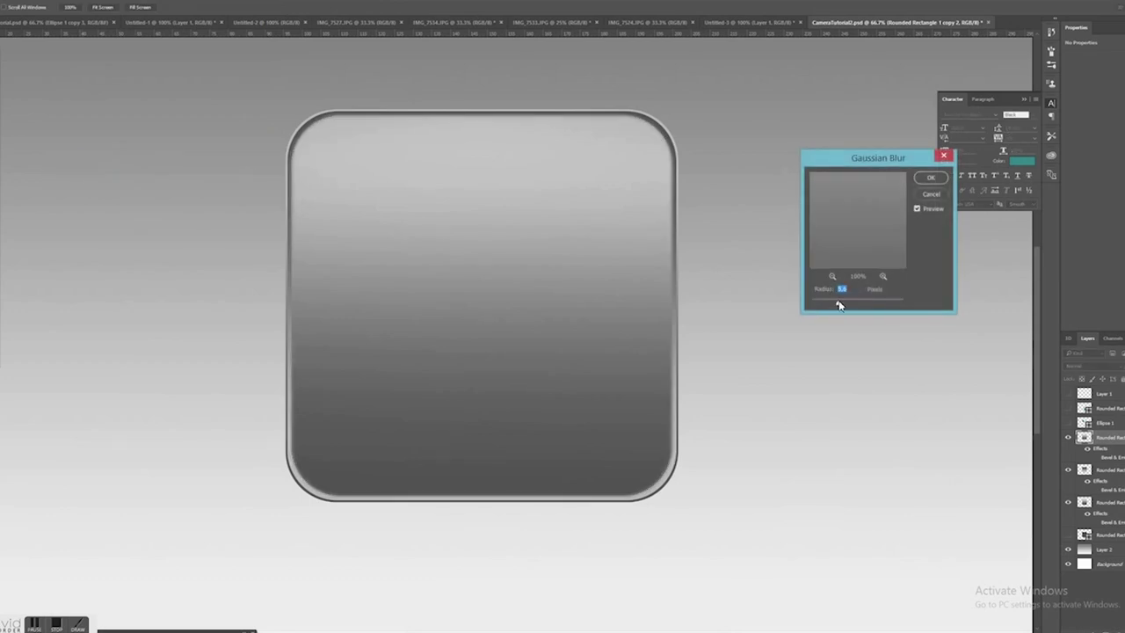
left_click_drag(843, 305, 847, 305)
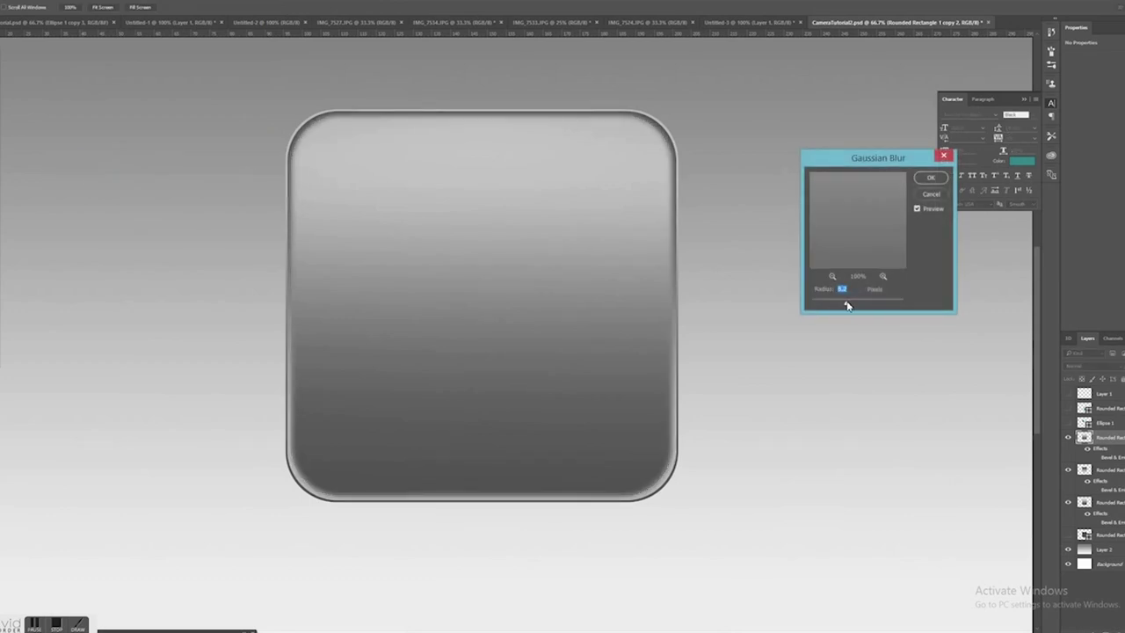
left_click(929, 179)
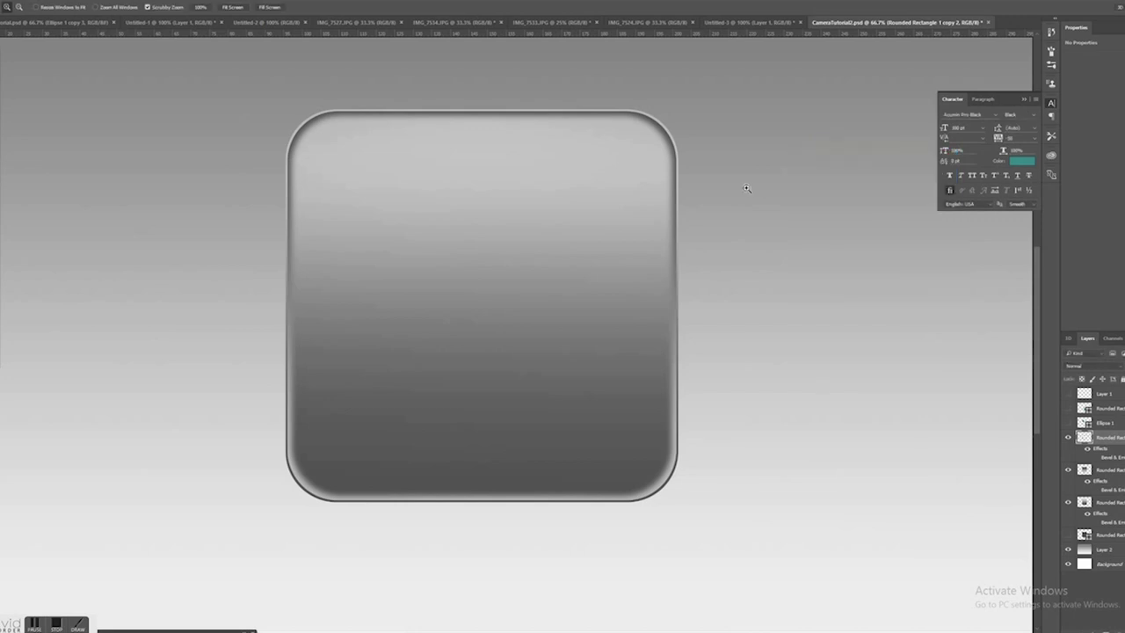
key("ctrl+t")
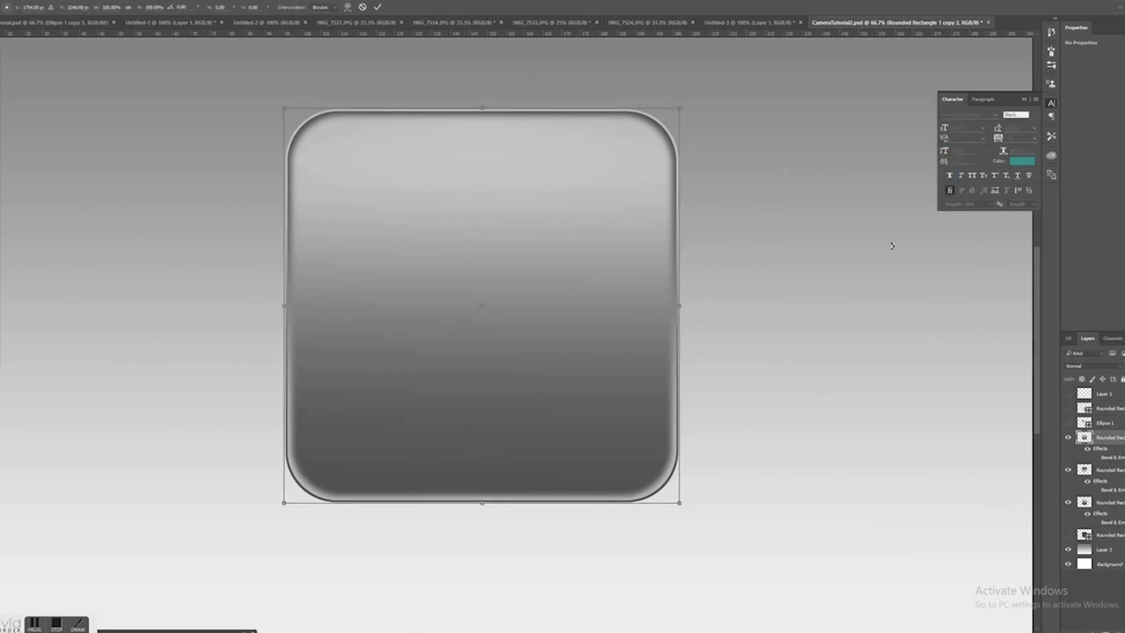
key("Return")
Apply the same Gaussian Blur to the middle rounded square layer directly beneath it.
key("alt+bracketleft")
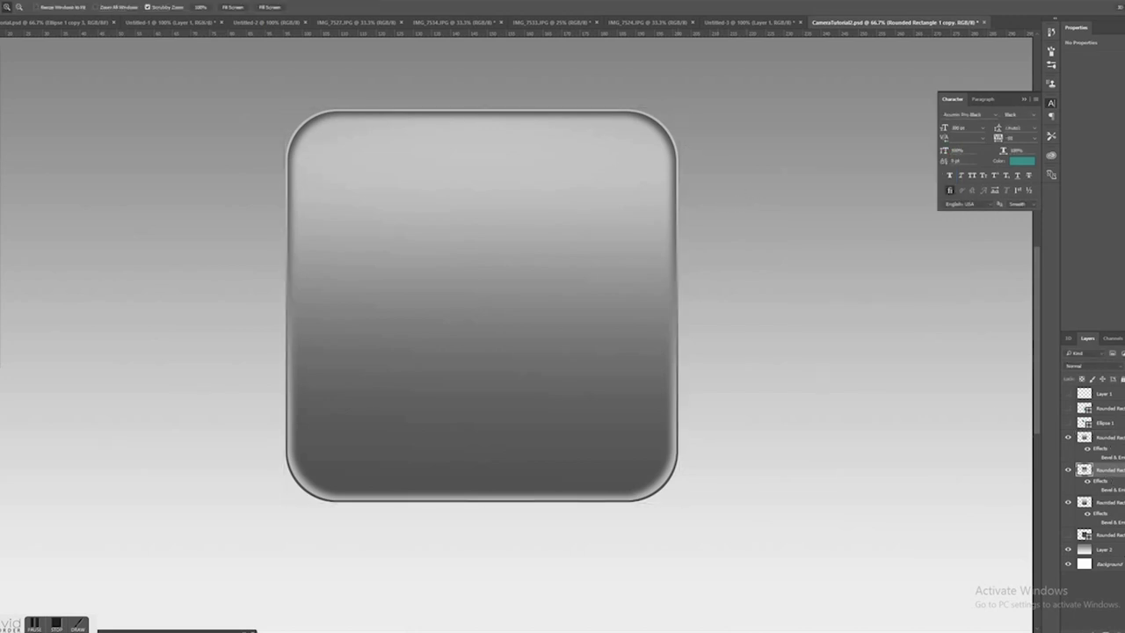
left_click(123, 2)
mouse_move(147, 124)
left_click(77, 167)
key("Return")
left_click(670, 194)
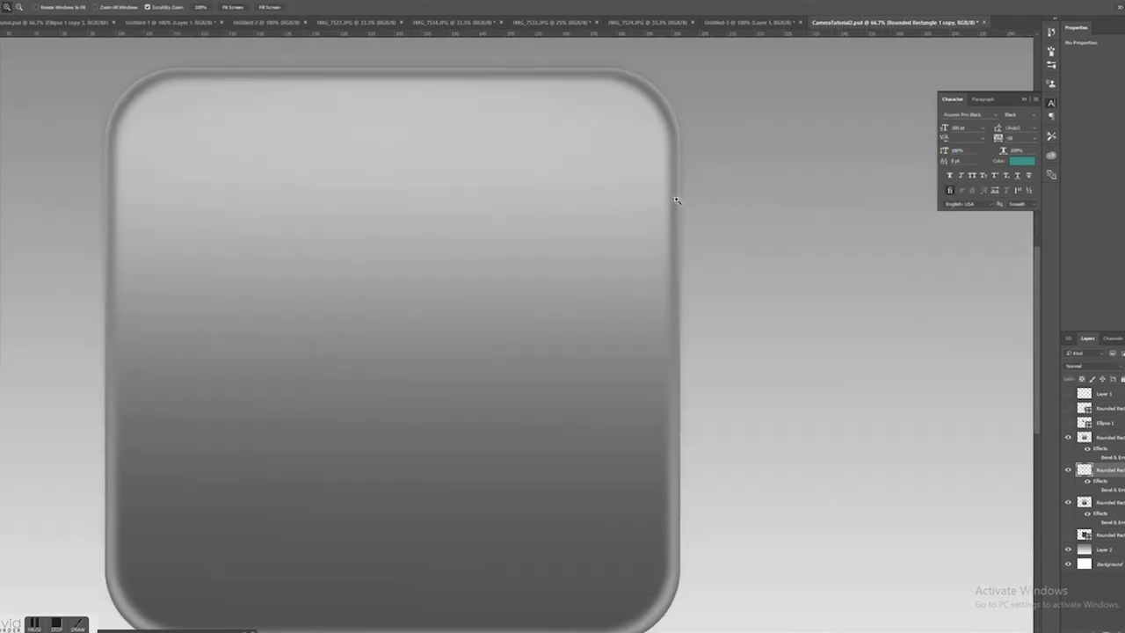
Scale the blurred middle rounded square layer down slightly about its centre.
left_click(409, 304, "alt")
left_click(423, 318, "alt")
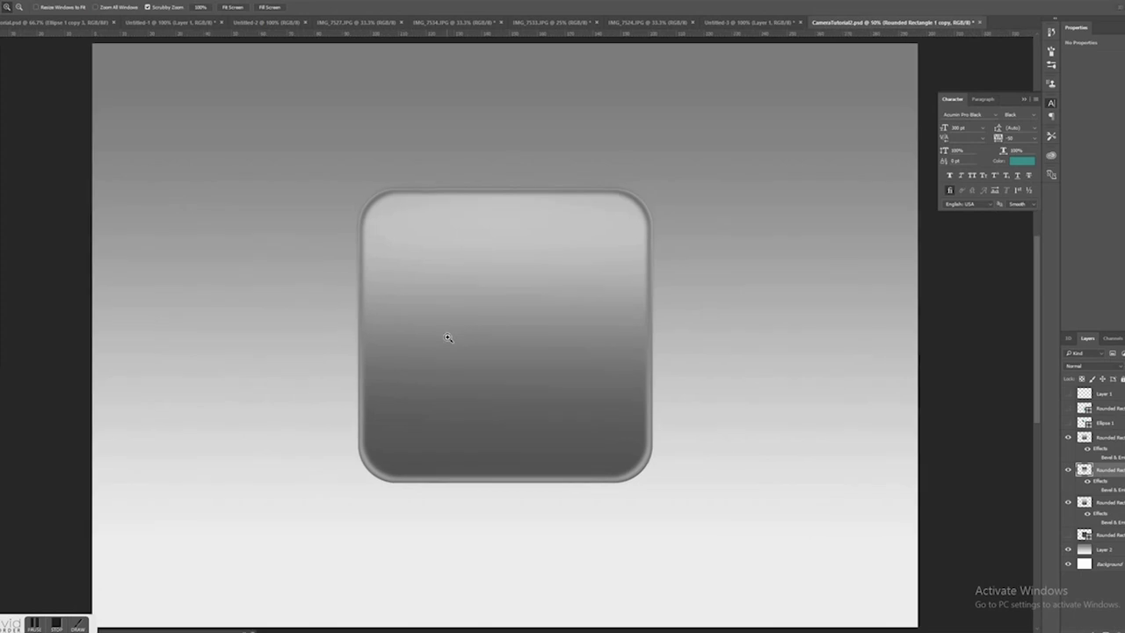
key("ctrl+t")
left_click_drag(660, 182, 645, 185)
key("Return")
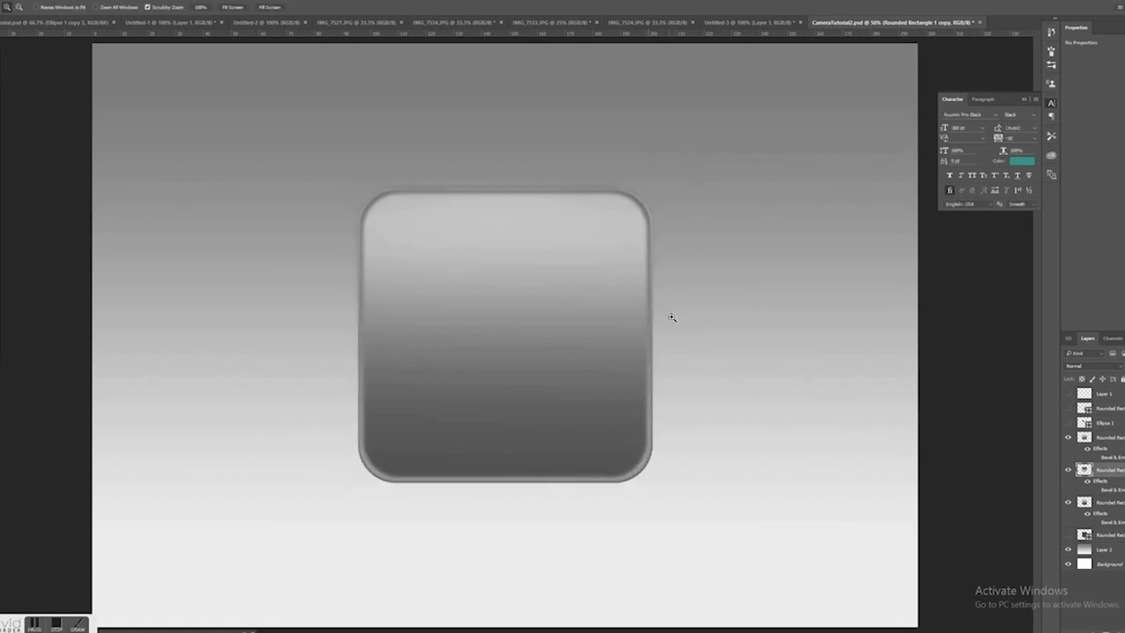
Turn off the layer effects of the topmost visible rounded square layer and duplicate that layer.
key("v")
left_click(526, 277)
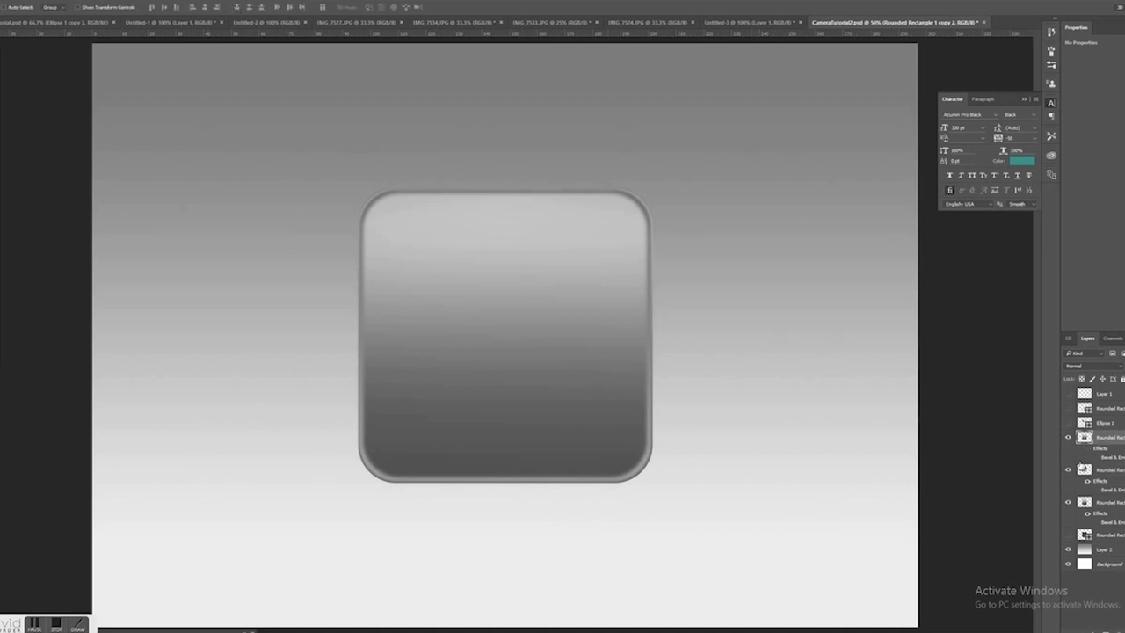
left_click(1069, 437)
left_click(1070, 437)
right_click(1109, 438)
left_click(1024, 222)
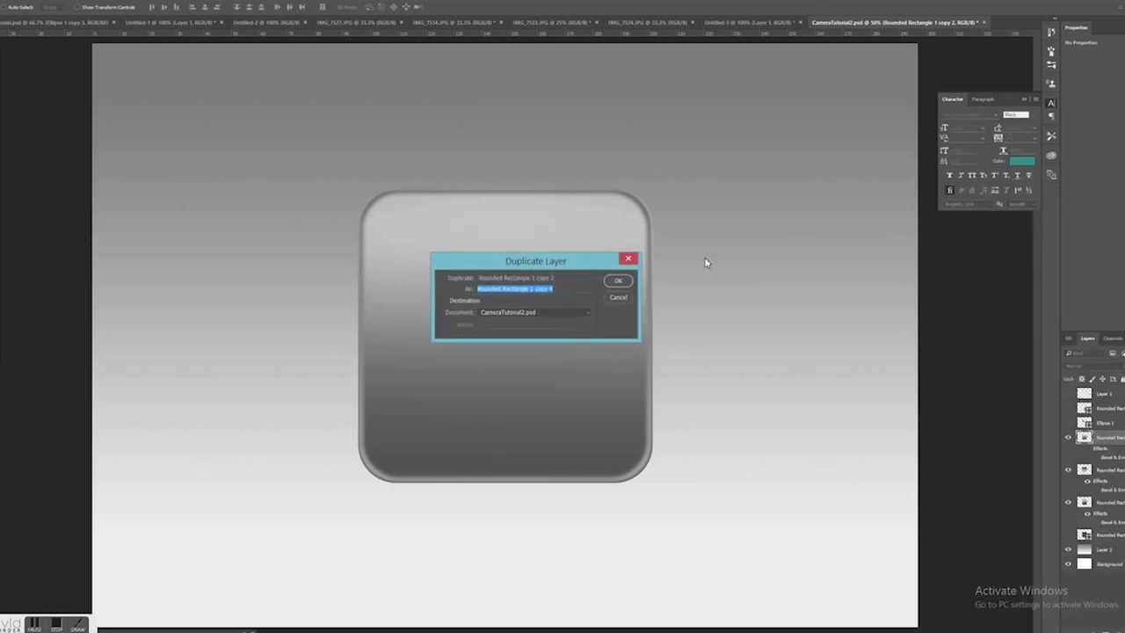
left_click(624, 282)
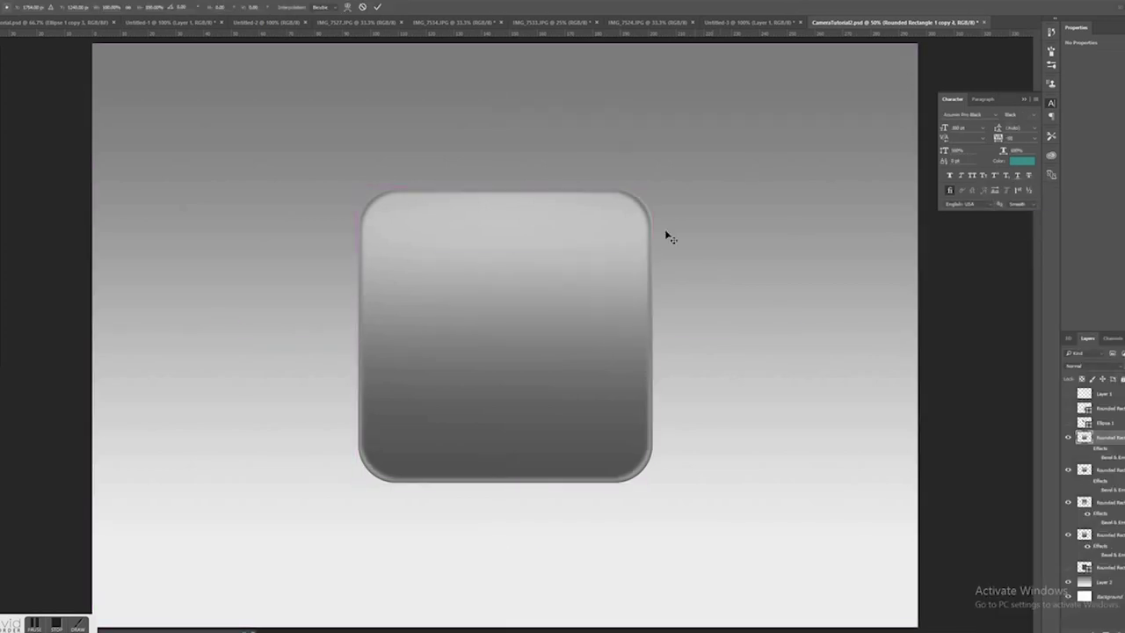
Flip the new duplicate upside down and shrink it slightly about its centre.
key("ctrl+t")
mouse_move(654, 184)
left_mouse_down()
mouse_move(650, 194)
mouse_move(674, 202)
mouse_move(562, 421)
mouse_move(417, 418)
mouse_move(651, 194)
left_mouse_up()
key("Return")
Lock the new duplicate's transparent pixels and paint its whole face a uniform mid grey with the Brush tool.
key("b")
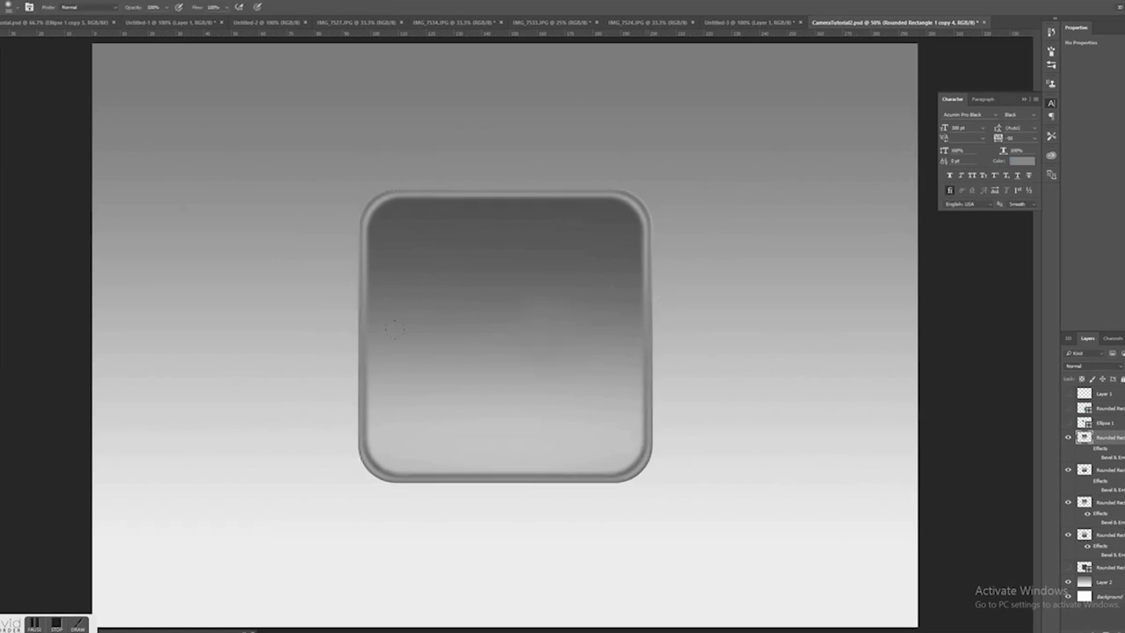
left_click_drag(395, 329, 486, 329)
key("ctrl+z")
mouse_move(598, 335)
left_mouse_down()
mouse_move(261, 349)
mouse_move(421, 305)
mouse_move(397, 280)
mouse_move(589, 202)
mouse_move(553, 181)
mouse_move(304, 208)
mouse_move(283, 235)
mouse_move(643, 325)
mouse_move(327, 423)
mouse_move(428, 417)
mouse_move(554, 438)
left_mouse_up()
Darken the lower part of the grey face with a large soft Burn brush in the Highlights range, with Protect Tones on.
key("o")
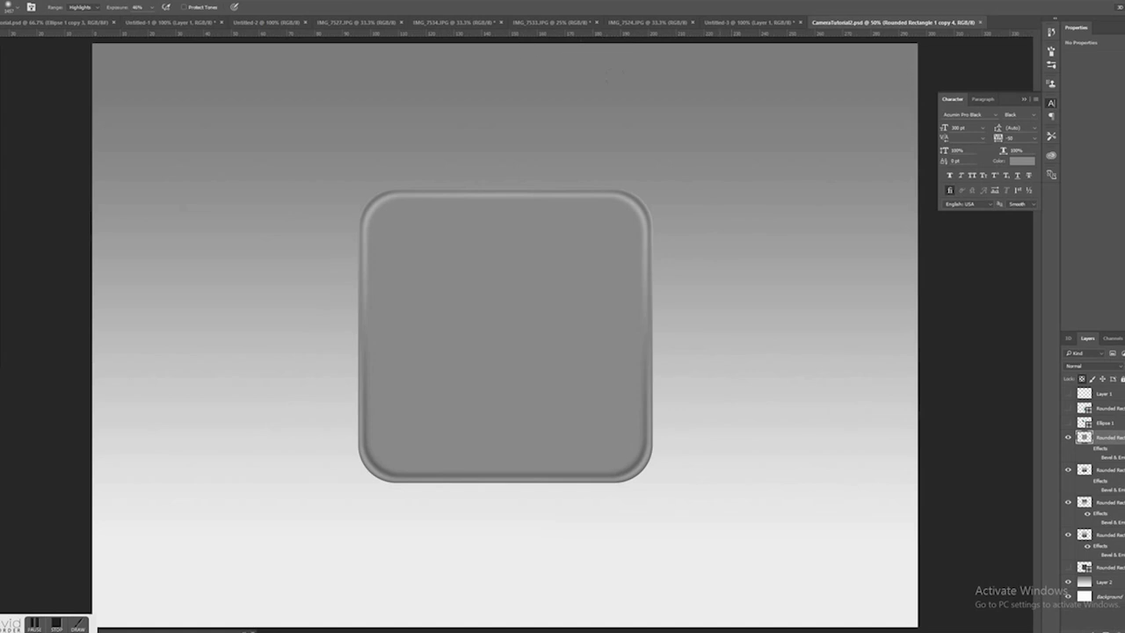
key("shift+o")
left_click(17, 7)
left_click(77, 40)
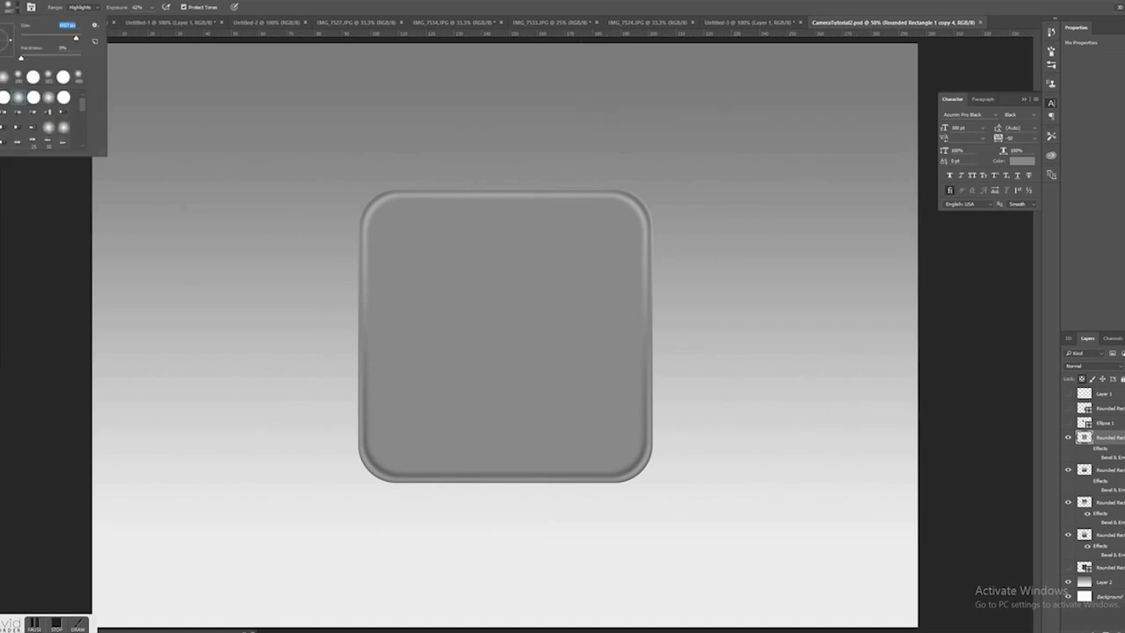
left_click_drag(129, 389, 699, 343)
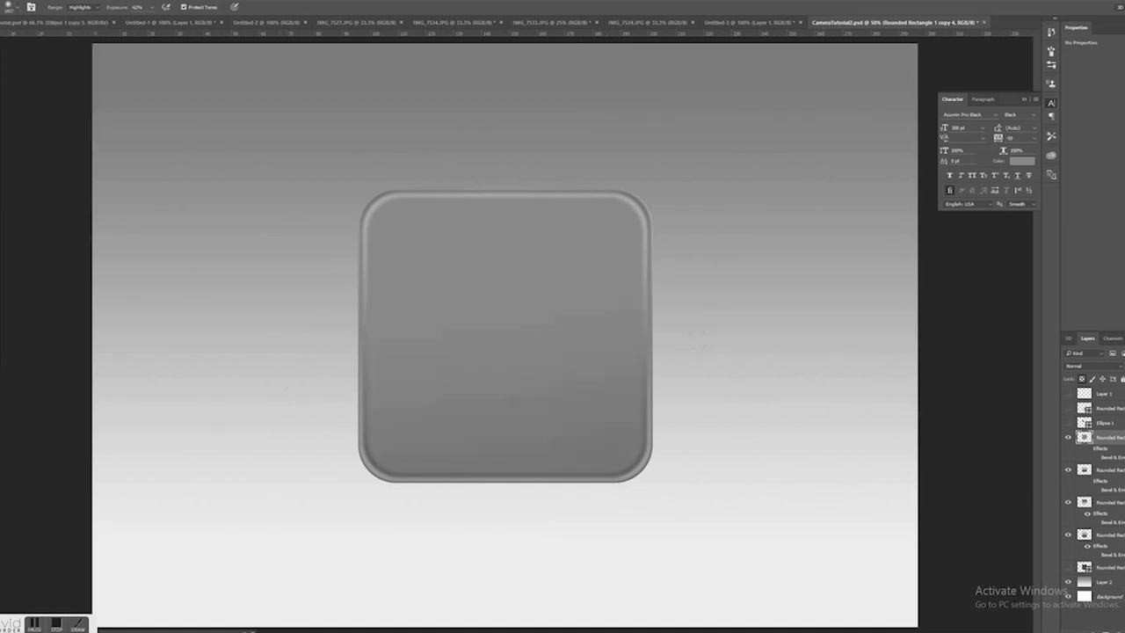
Show the Ellipse 1 circle, lock its transparent pixels and paint it the same grey as the body.
key("v")
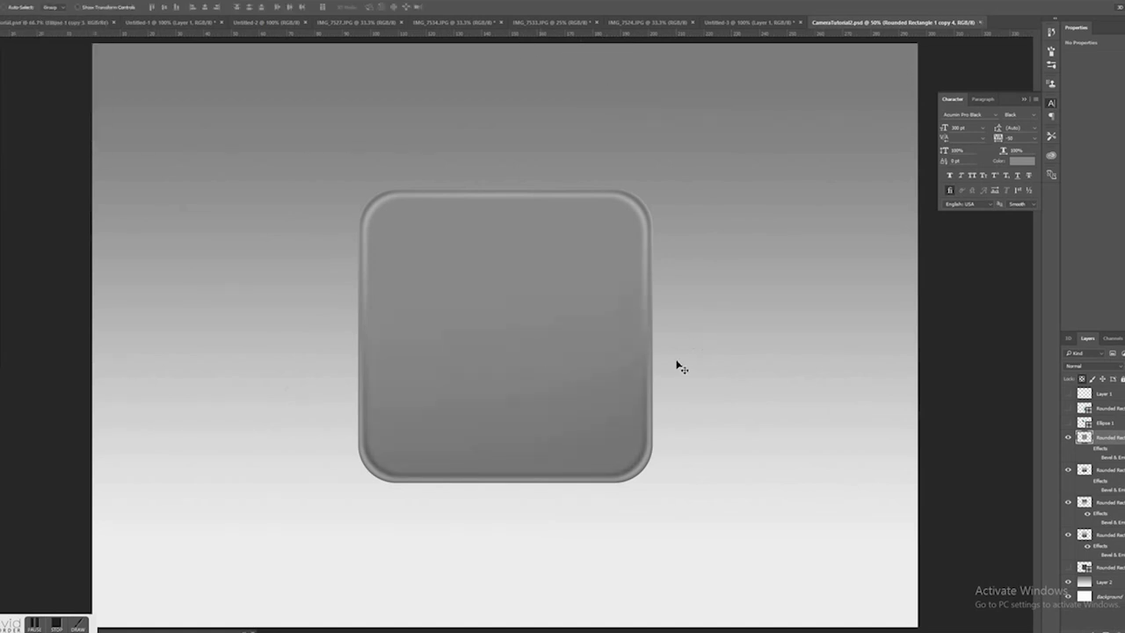
left_click(1069, 424)
left_click(1094, 423)
key("b")
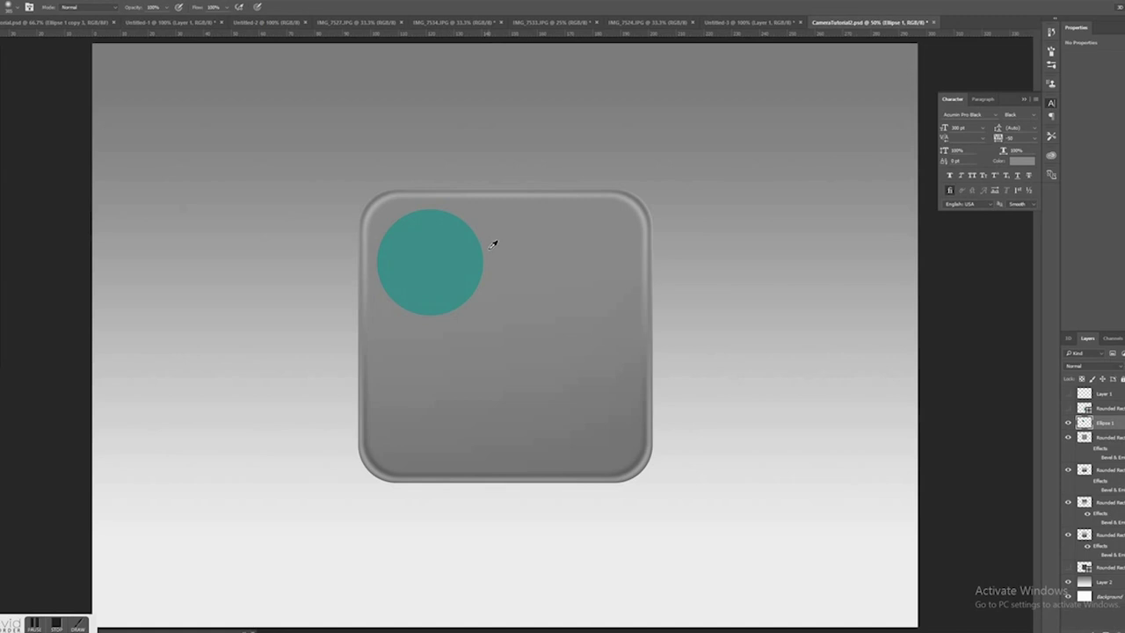
left_click(1082, 379)
mouse_move(479, 262)
left_mouse_down()
mouse_move(404, 263)
mouse_move(491, 272)
left_mouse_up()
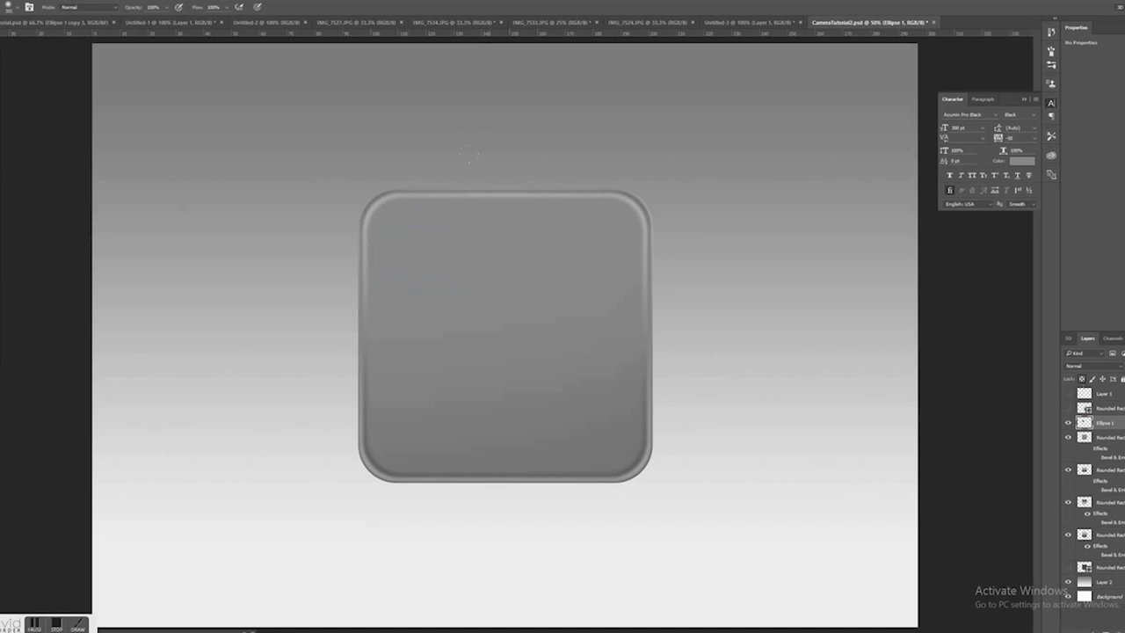
Duplicate the Ellipse 1 layer and hide the original.
right_click(1103, 423)
left_click(1035, 222)
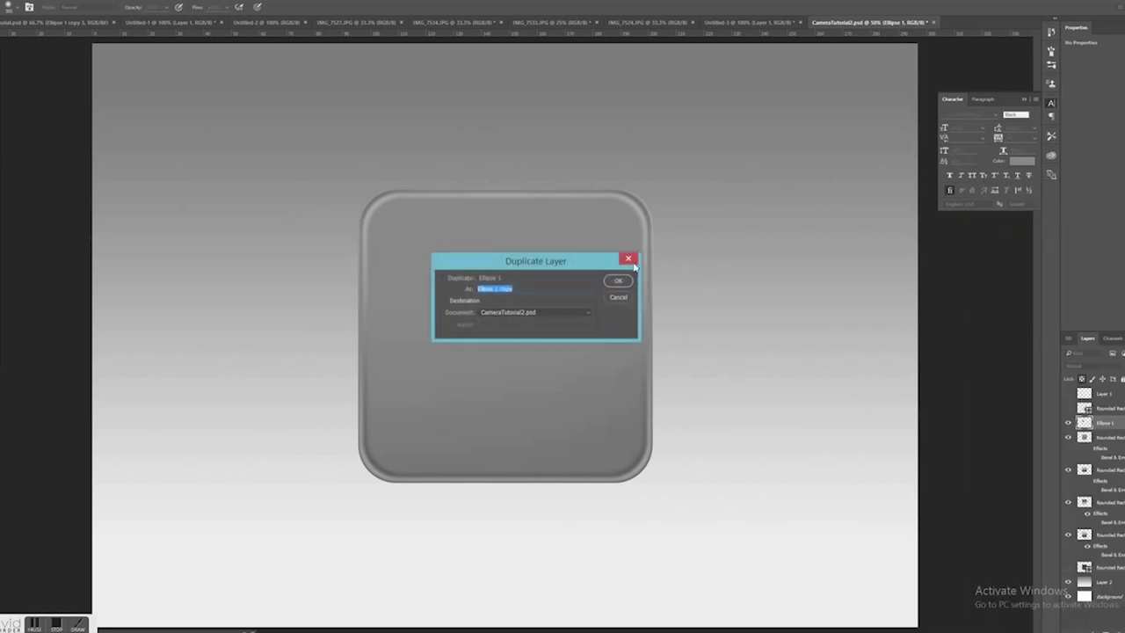
key("Return")
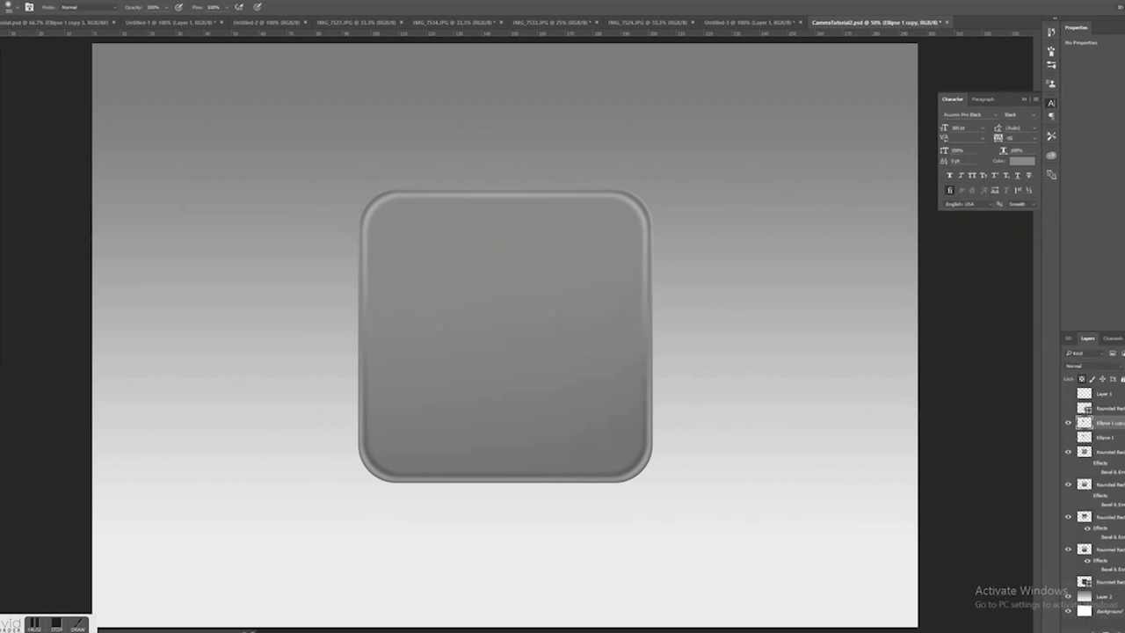
Darken the lower half of the circle copy with a soft Burn brush in the Highlights range.
key("o")
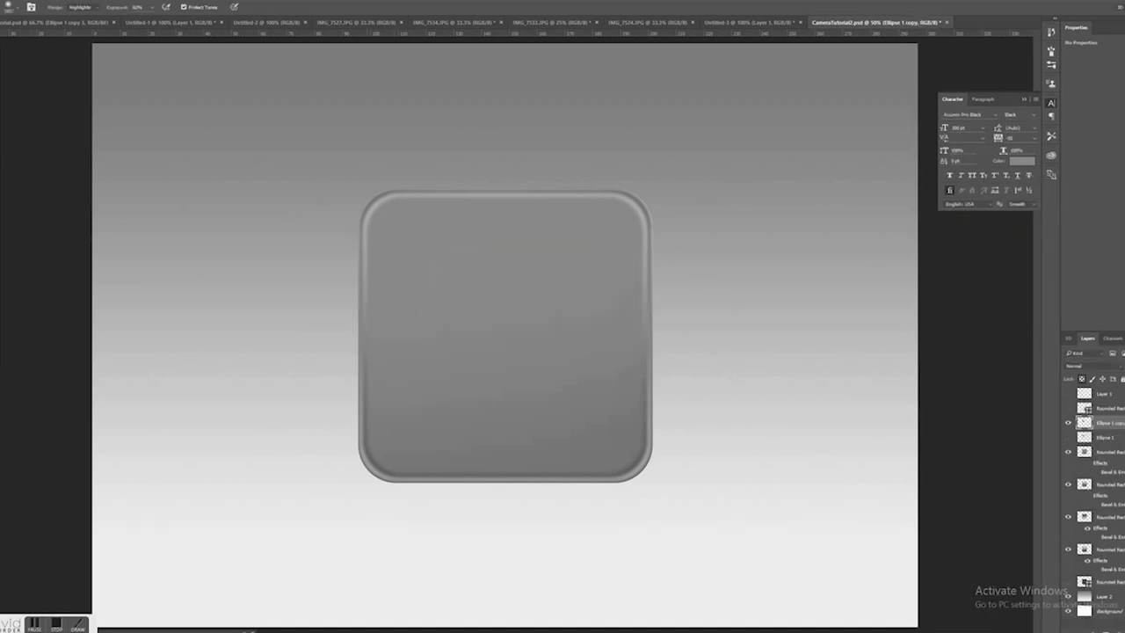
left_click(16, 7)
left_click_drag(70, 38, 72, 38)
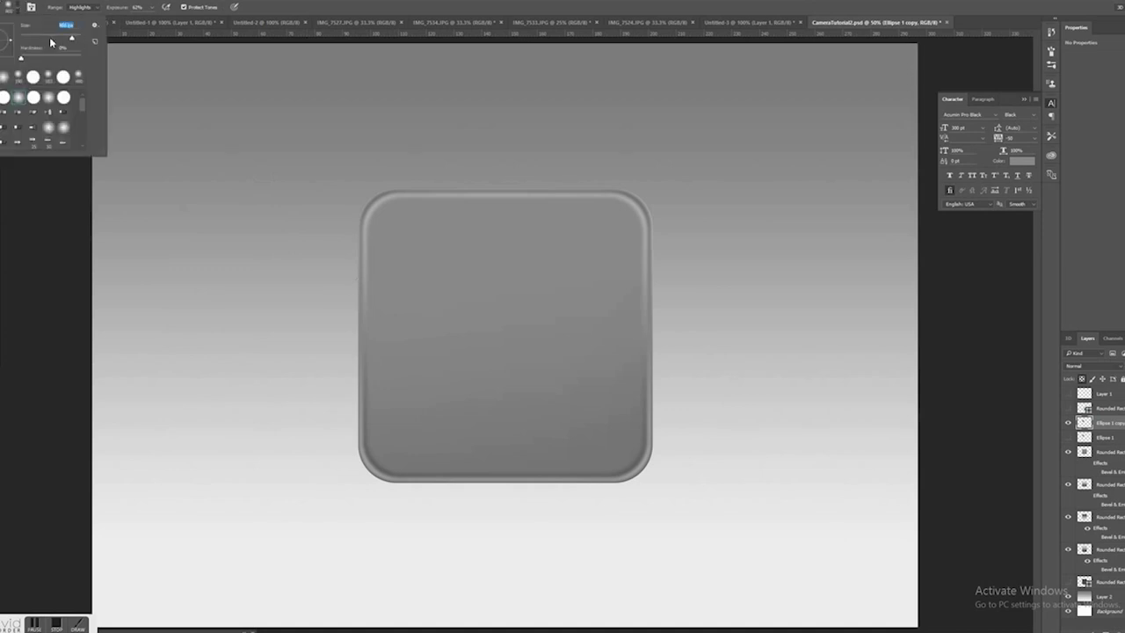
left_click_drag(303, 286, 623, 275)
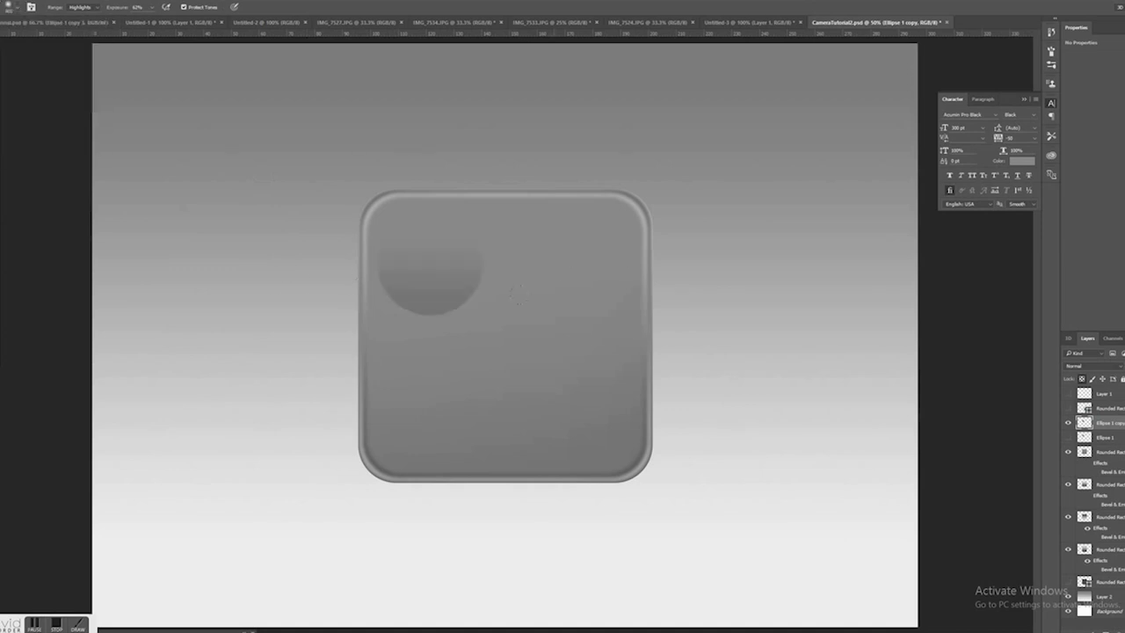
left_click_drag(518, 293, 293, 291)
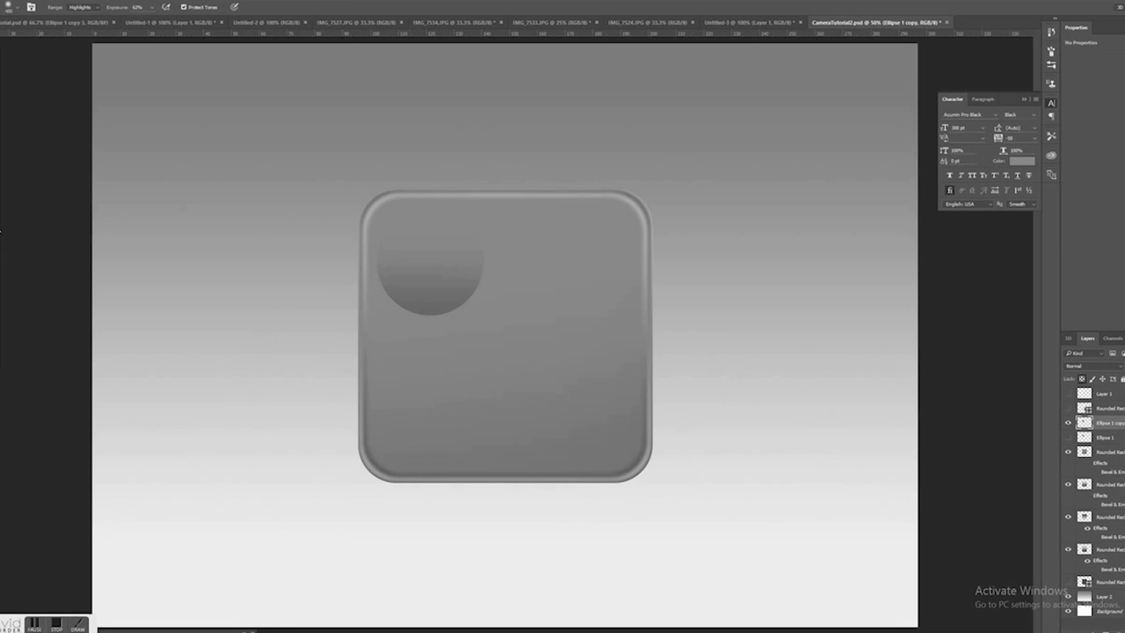
Paint the upper part of the circle copy with the lighter grey sampled from the body's upper rim.
right_click(1, 231)
left_click(18, 224)
key("b")
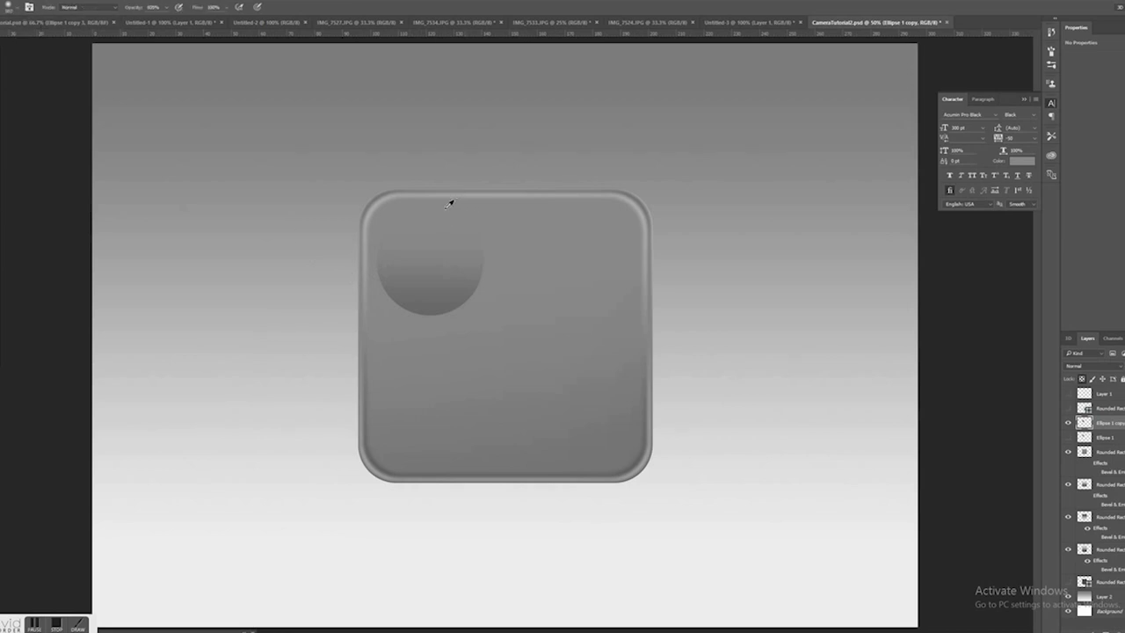
left_click(458, 202, "alt")
left_click_drag(361, 185, 461, 183)
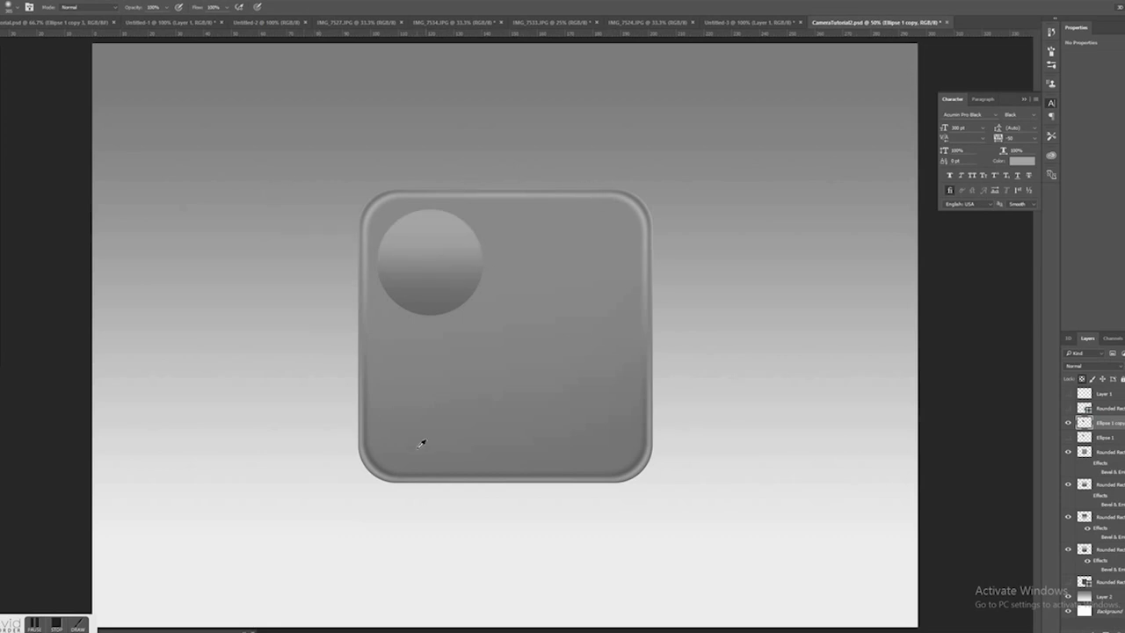
Try to paint the circle's lower part with the darker grey sampled from the body's lower rim.
left_click(424, 471, "alt")
left_click_drag(316, 279, 475, 295)
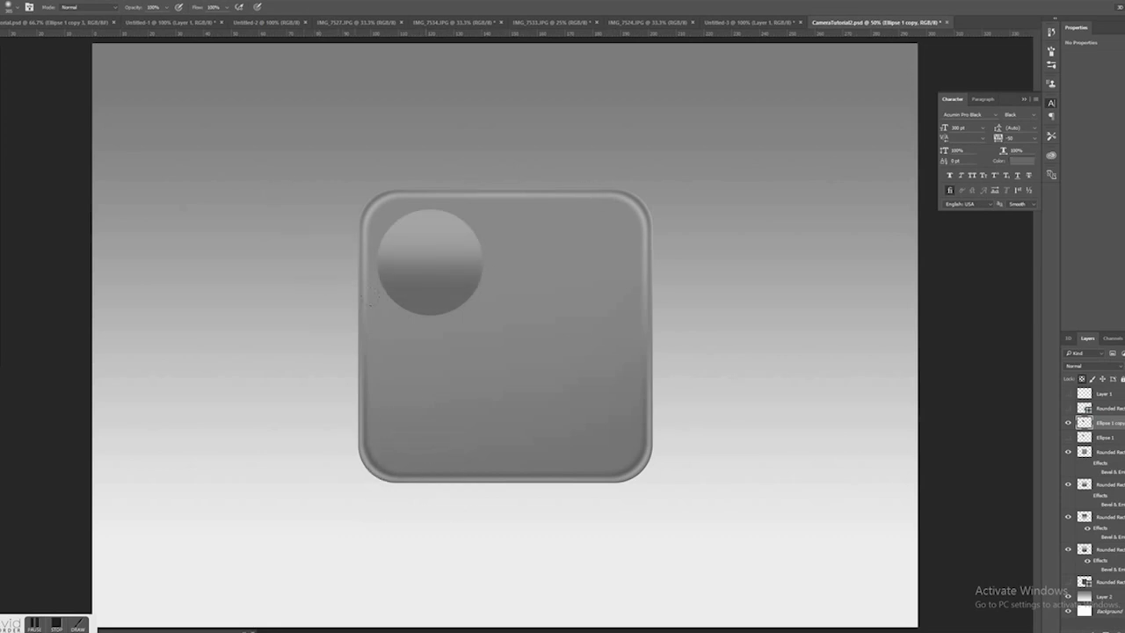
key("ctrl+z")
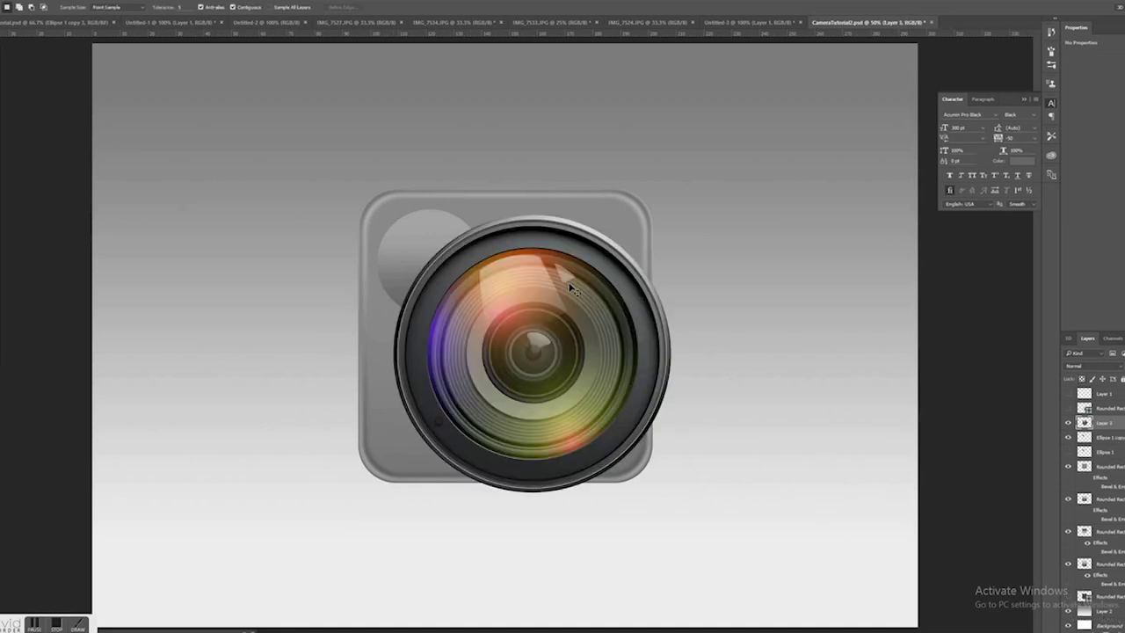
Scale the camera lens image down about its centre to roughly a quarter of its size.
key("ctrl+t")
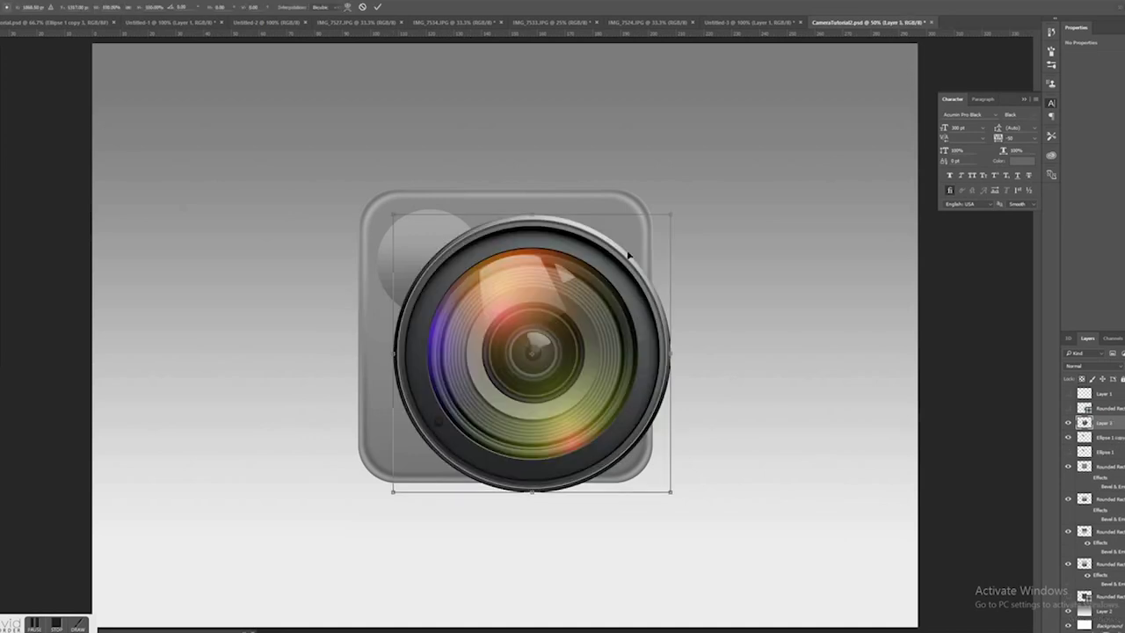
left_click_drag(671, 217, 565, 322)
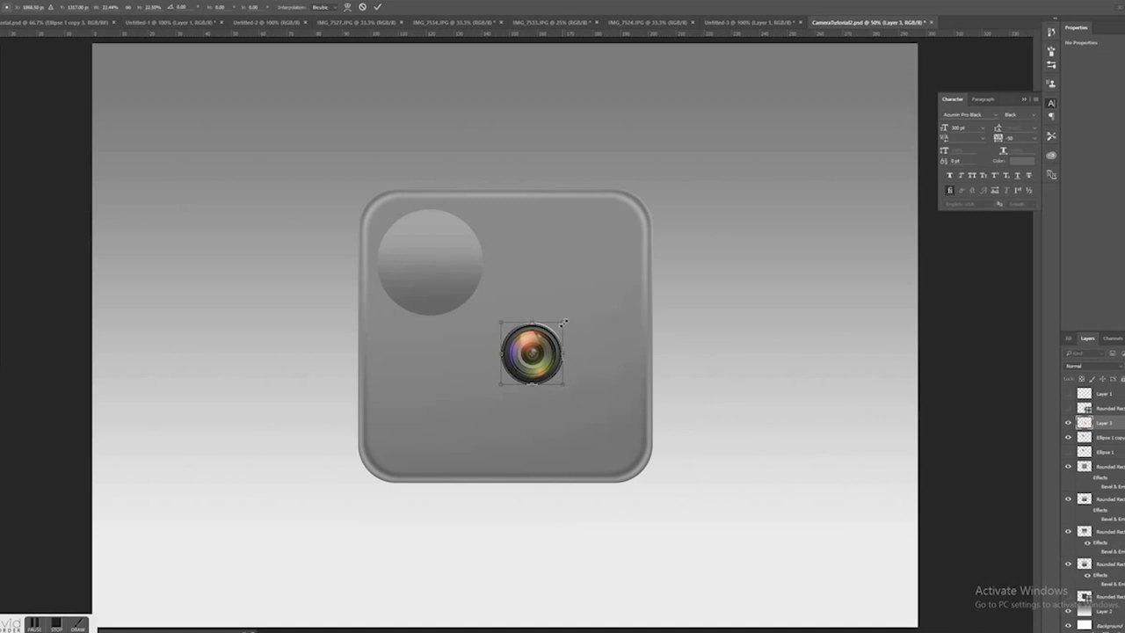
key("Return")
Move the small lens to the centre of the shaded circle and enlarge it slightly to fit.
key("v")
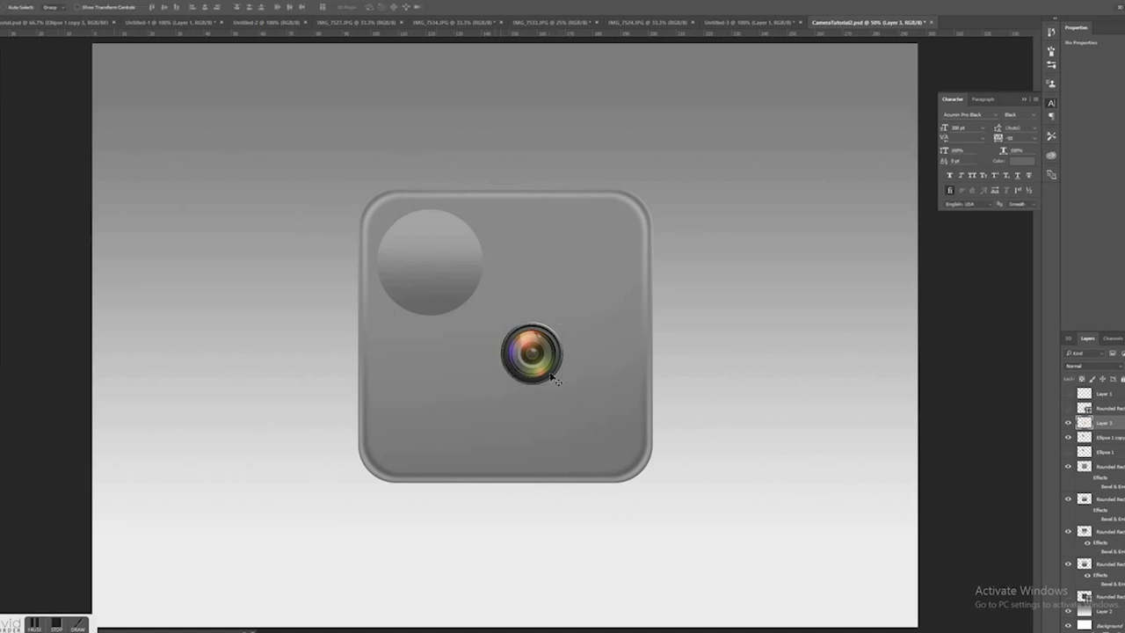
left_click_drag(564, 388, 463, 291)
key("ctrl+t")
left_click_drag(463, 231, 464, 229)
key("Return")
Duplicate the shaded grey circle layer that sits behind the camera lens.
right_click(1108, 422)
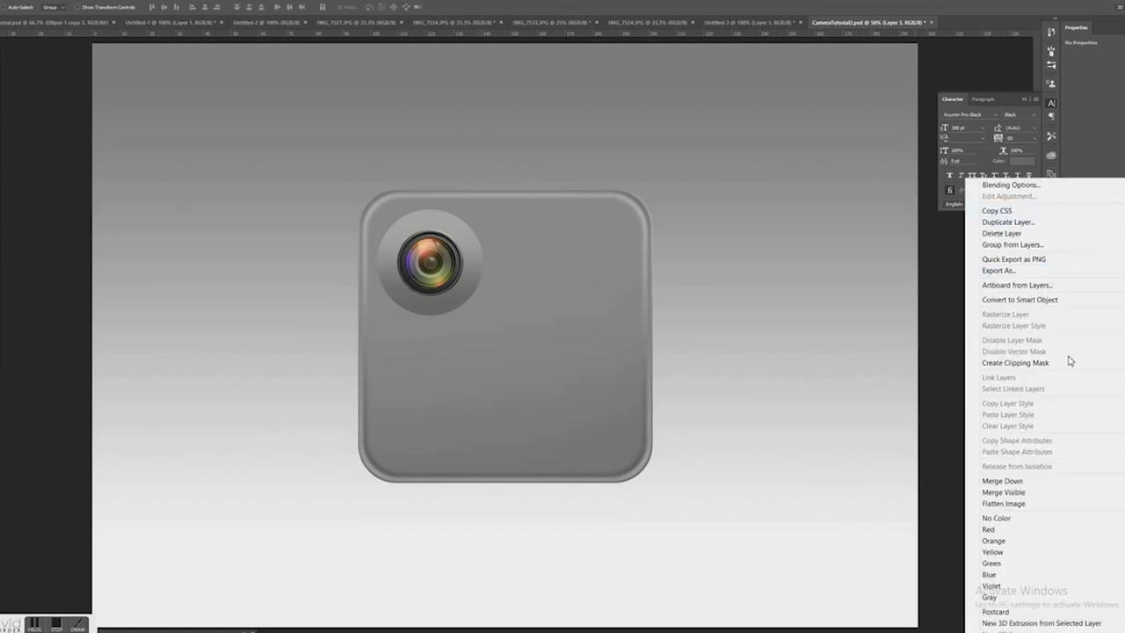
key("Escape")
left_click(1106, 437)
right_click(1106, 437)
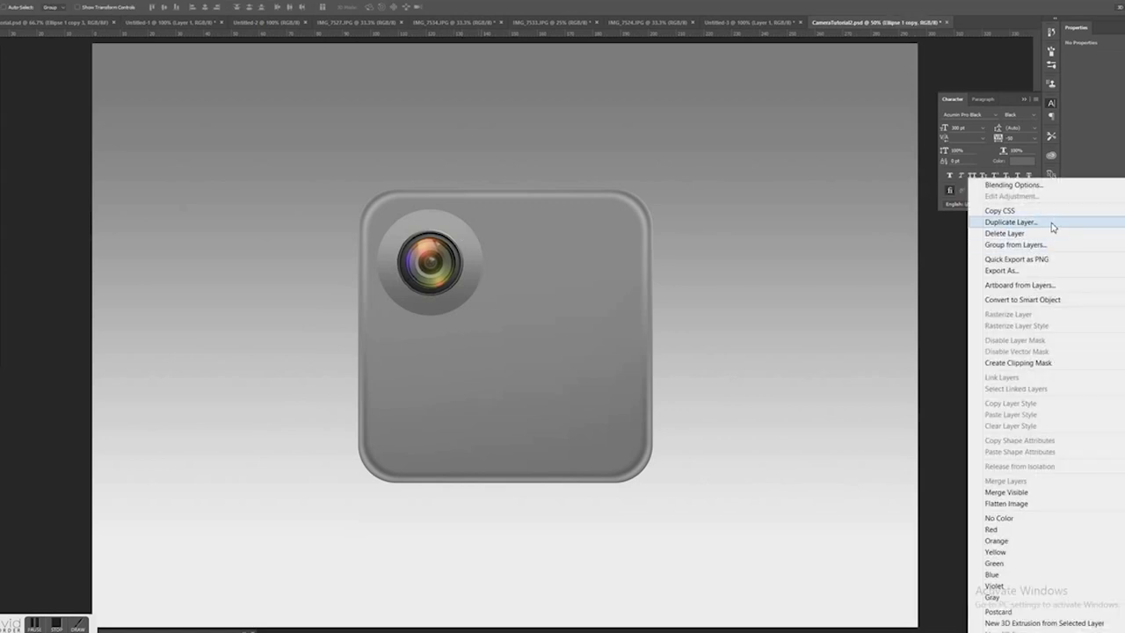
left_click(1052, 227)
left_click(615, 281)
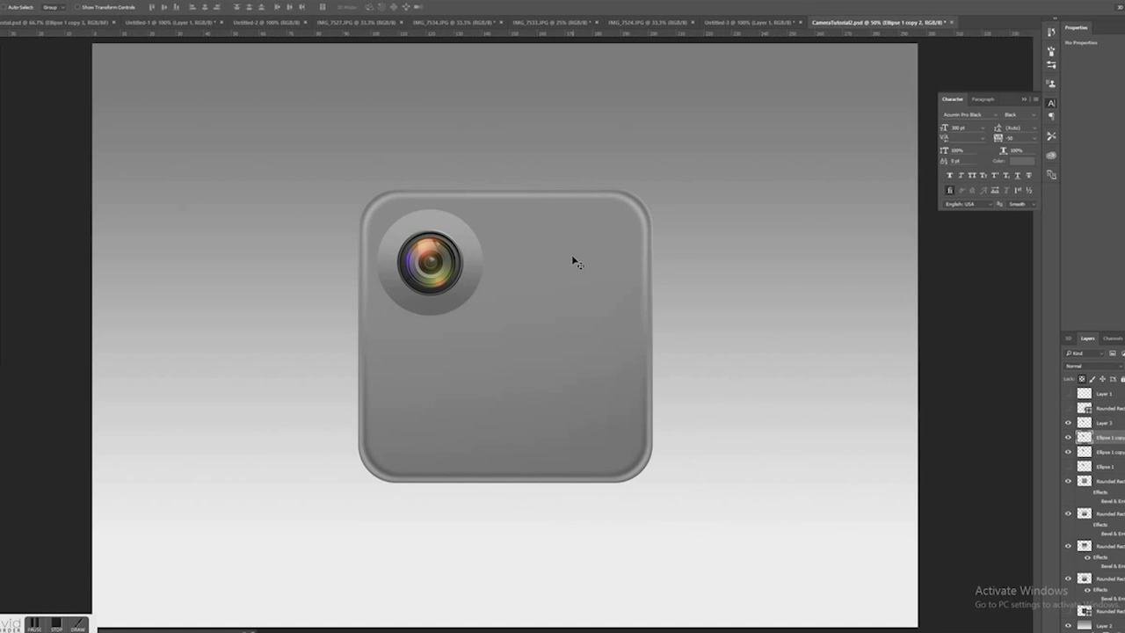
Darken the new circle copy to a dark grey by lowering its Lightness with Hue/Saturation.
key("ctrl+t")
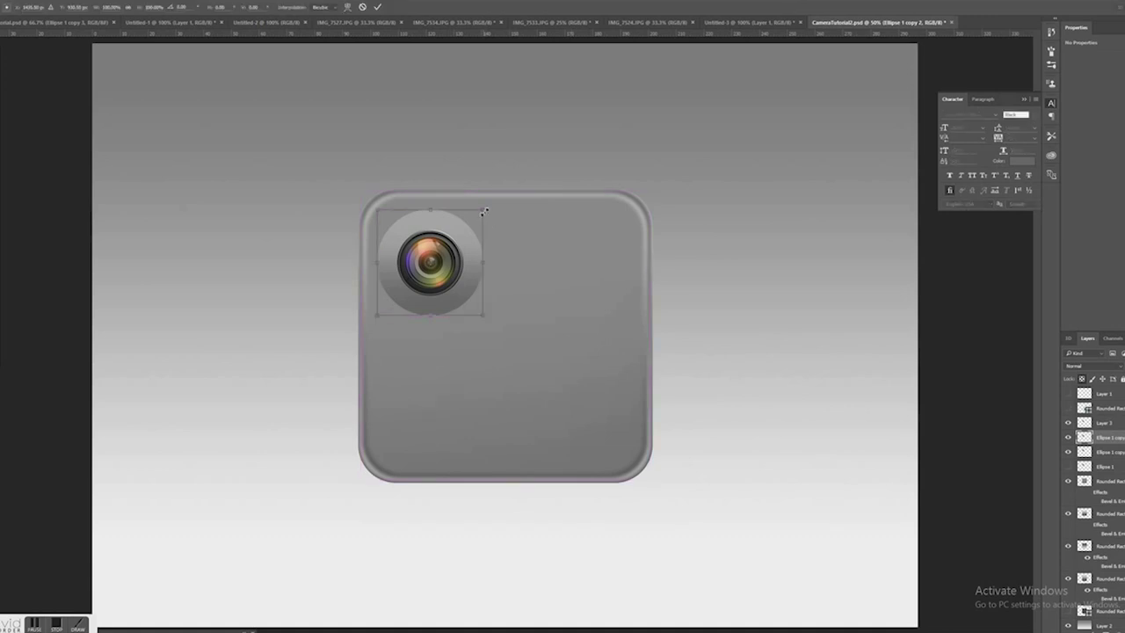
key("Return")
left_click(25, 4)
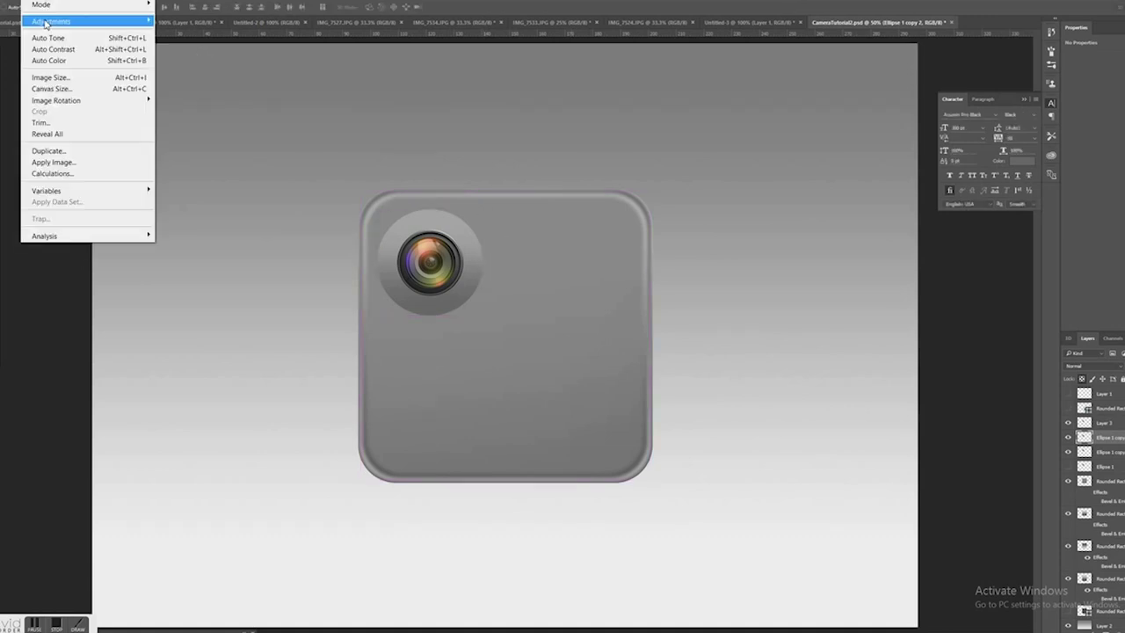
mouse_move(46, 23)
left_click(189, 83)
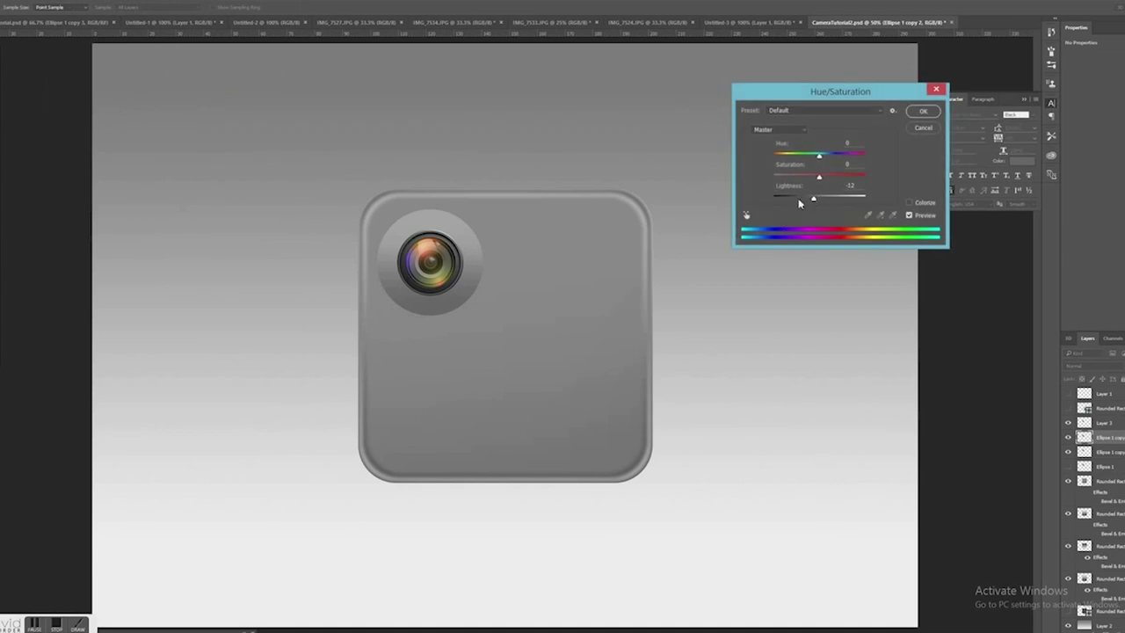
left_click(798, 200)
left_click(923, 111)
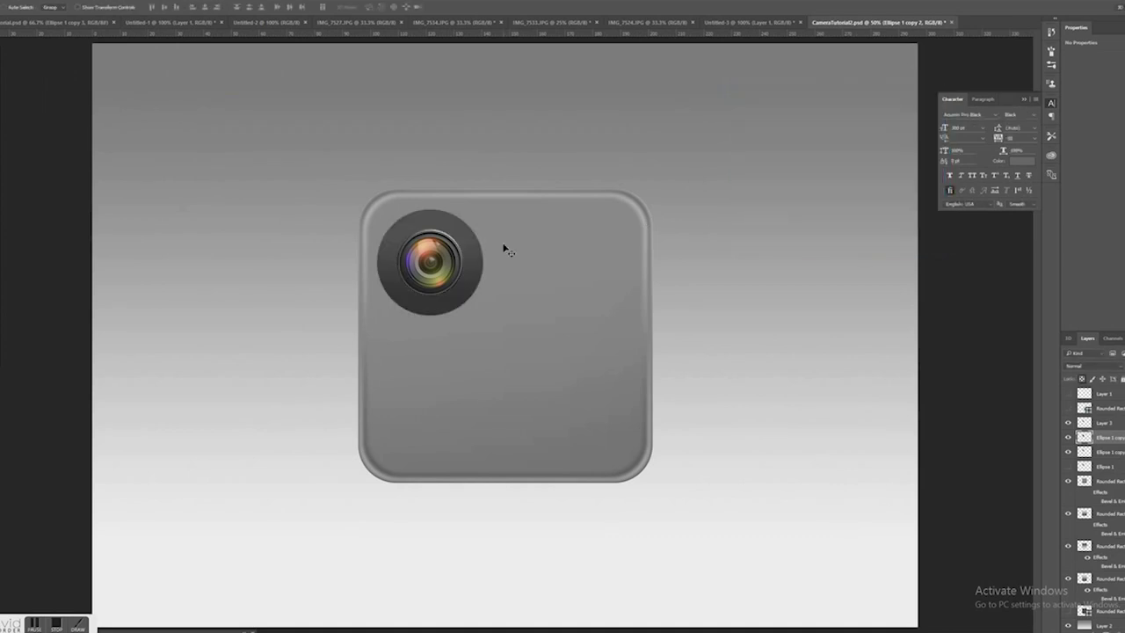
Scale the dark circle down about its centre to about 86%, leaving a lighter rim around it.
key("ctrl+t")
left_click_drag(485, 212, 382, 302)
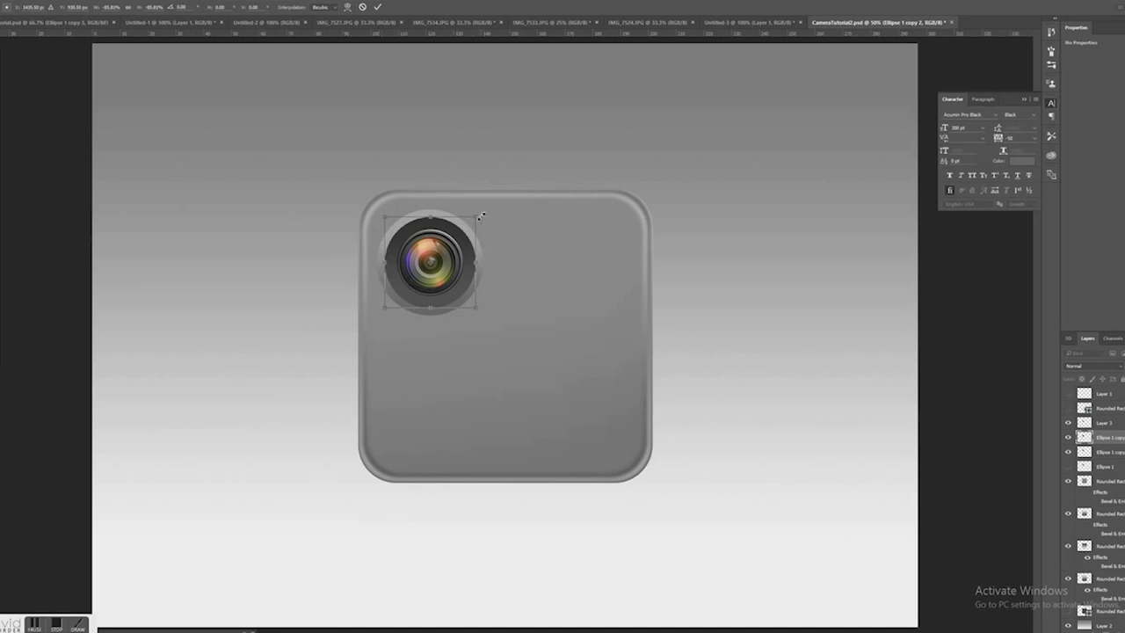
key("Return")
Duplicate the dark circle and place the copy above the lens layer in the stacking order.
right_click(1118, 432)
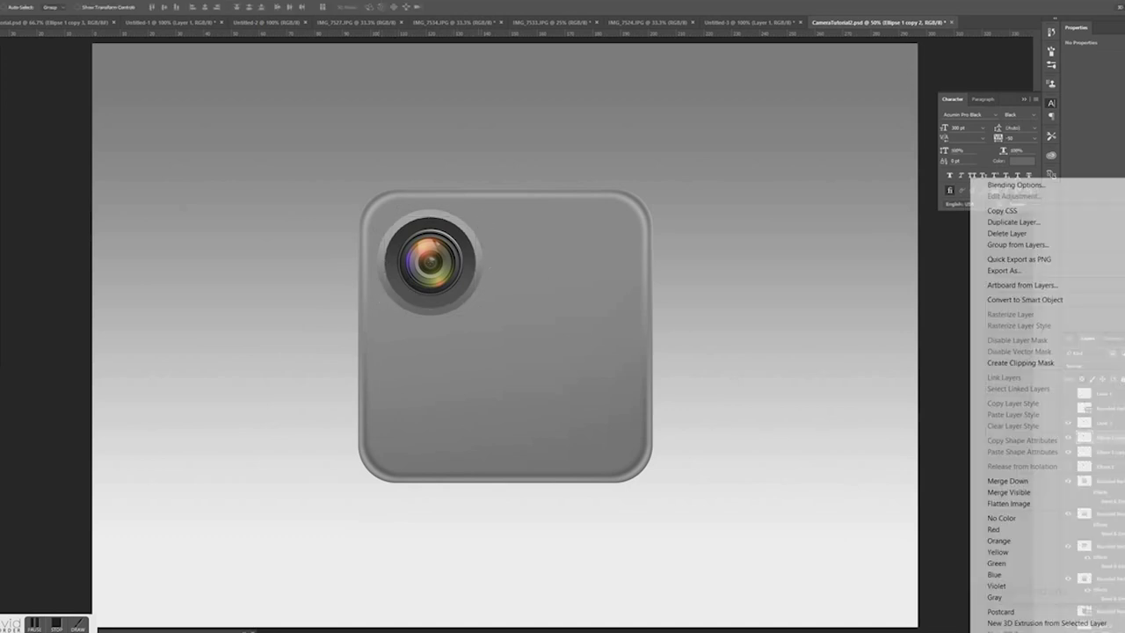
left_click(1046, 226)
left_click(620, 281)
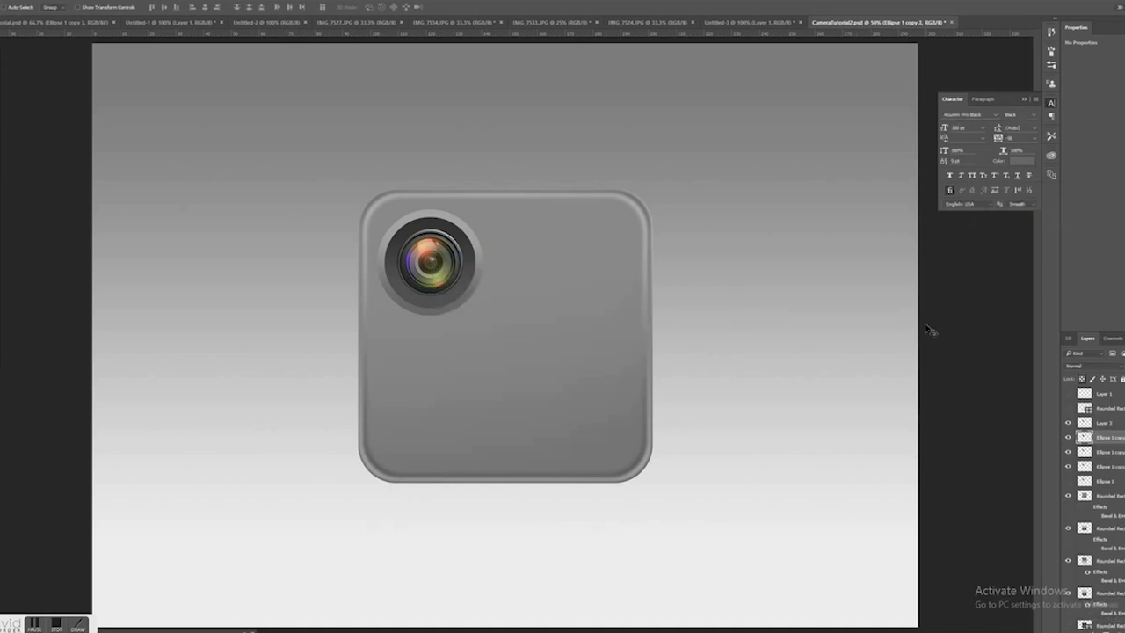
left_click_drag(1110, 437, 1109, 423)
Outline the lower part of the covering dark circle with the Polygonal Lasso and make it a translucent glass reflection over the lens.
key("l")
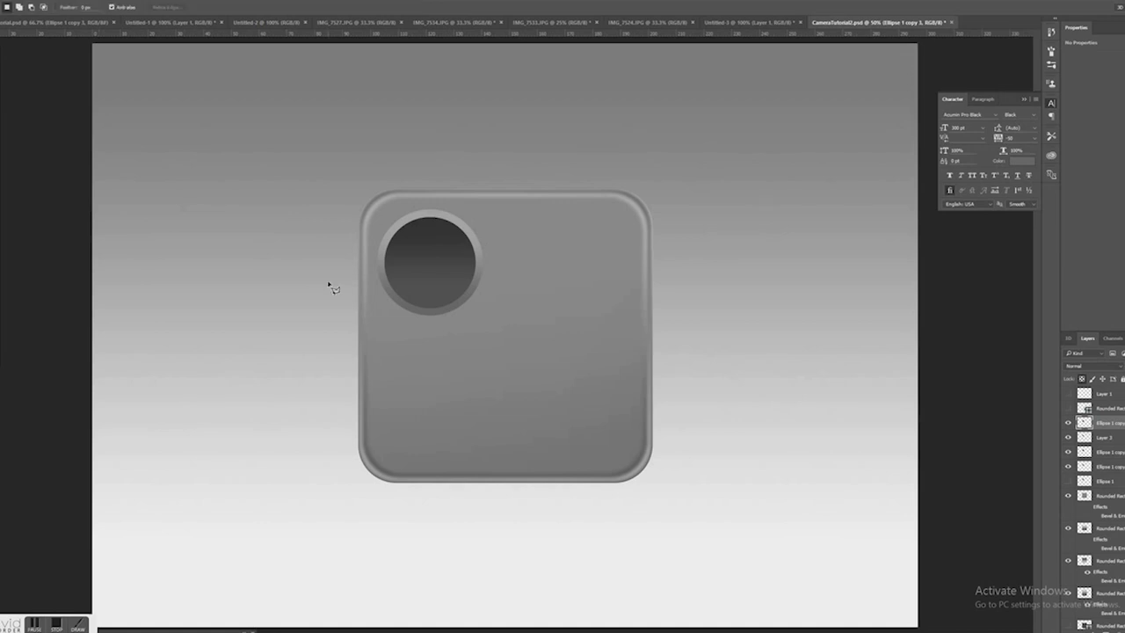
left_click(328, 281)
left_click(528, 246)
left_click(532, 339)
left_click(323, 338)
left_click(329, 290)
key("o")
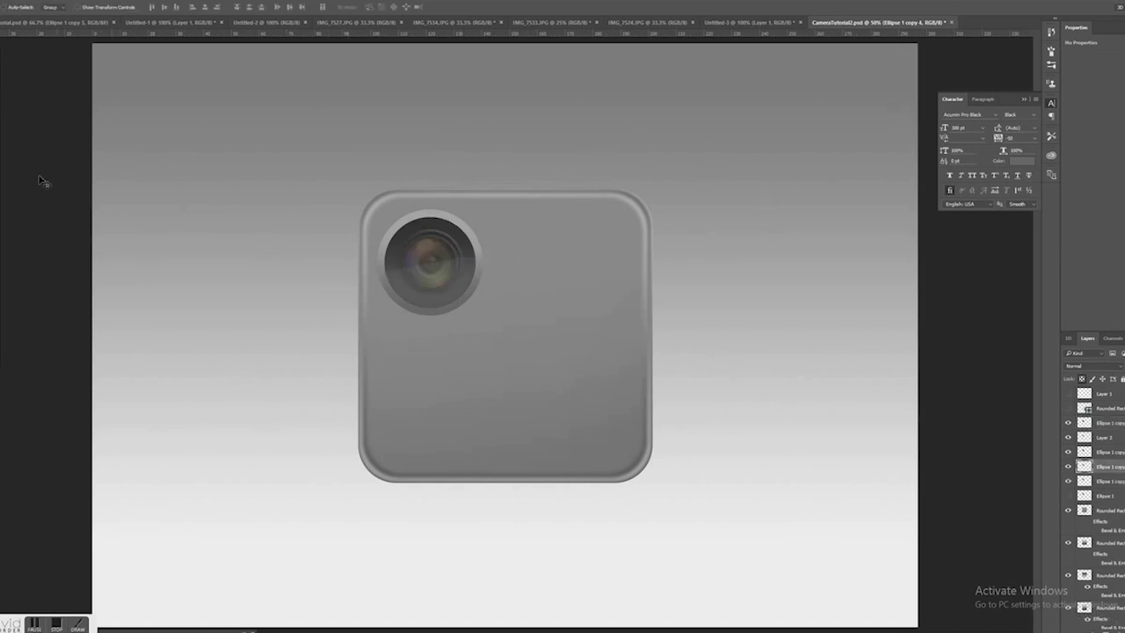
Paint the duplicated outer circle a flat grey with the Brush, using the colour sampled from the body beside the lens.
key("b")
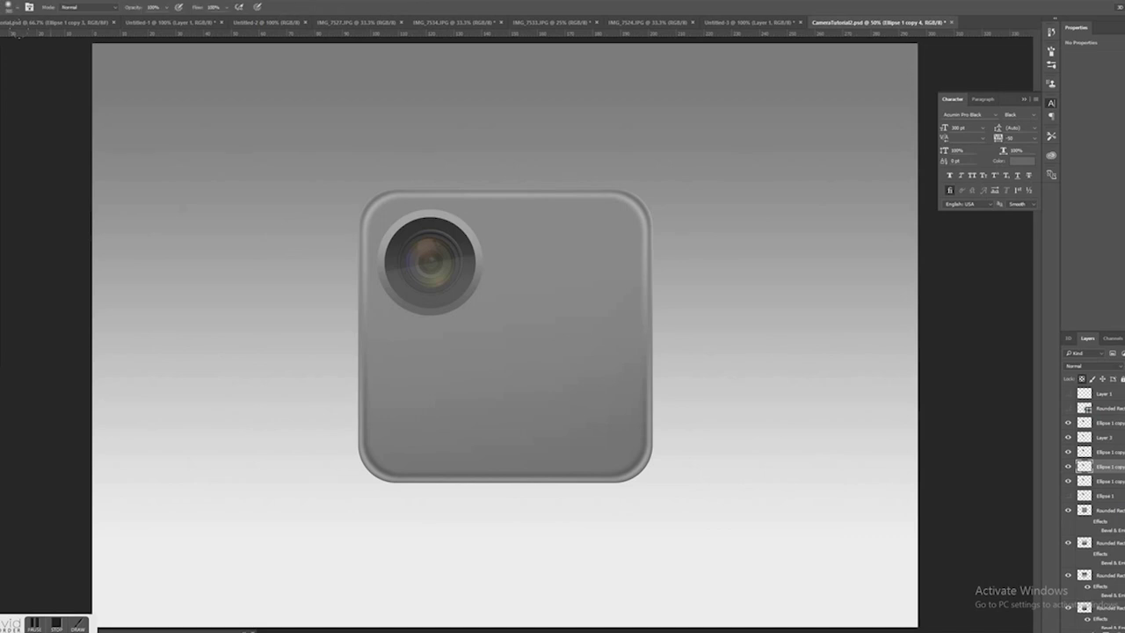
left_click(516, 264, "alt")
mouse_move(466, 259)
left_mouse_down()
mouse_move(429, 230)
mouse_move(414, 281)
left_mouse_up()
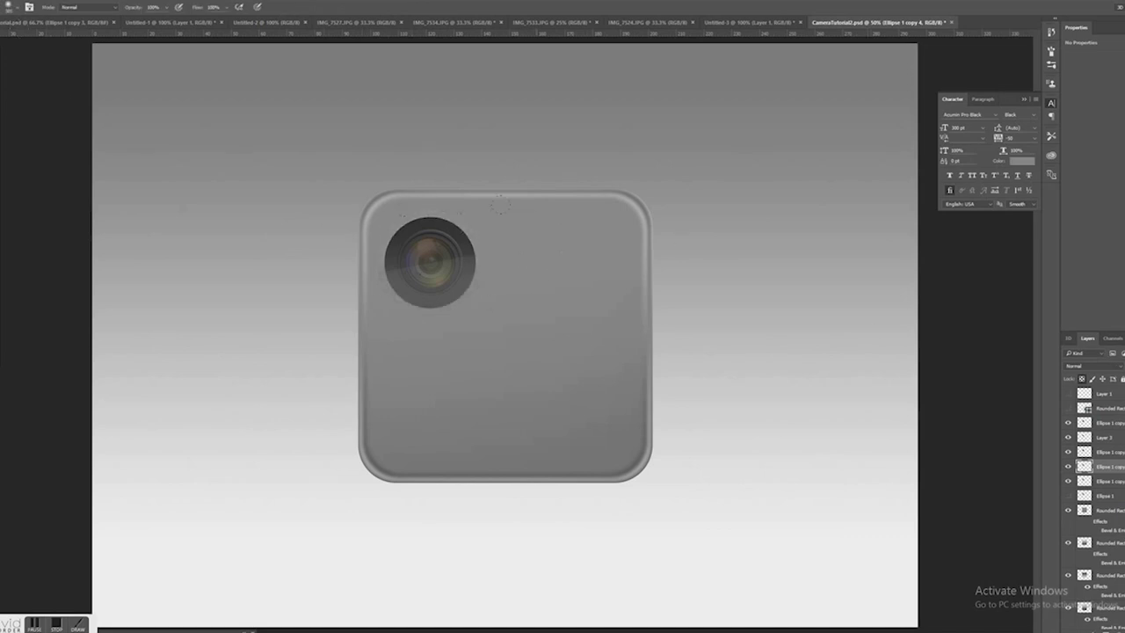
Enlarge the original shaded circle copy about its centre to about 124%, forming a wider ring around the lens.
left_click(1107, 481)
key("ctrl+t")
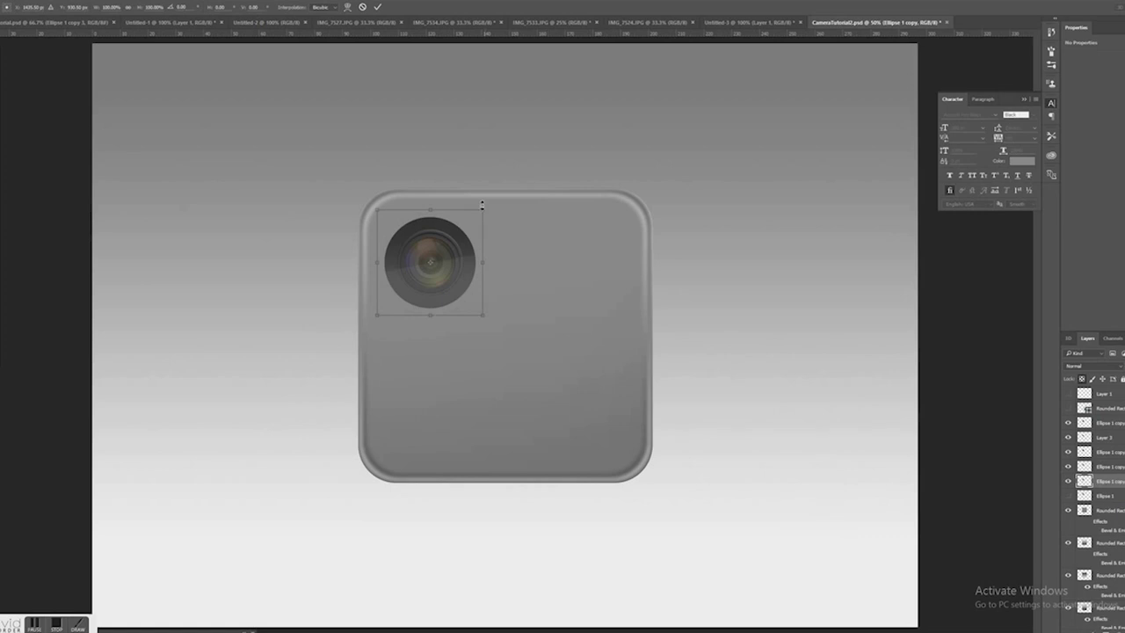
left_click_drag(481, 204, 499, 199)
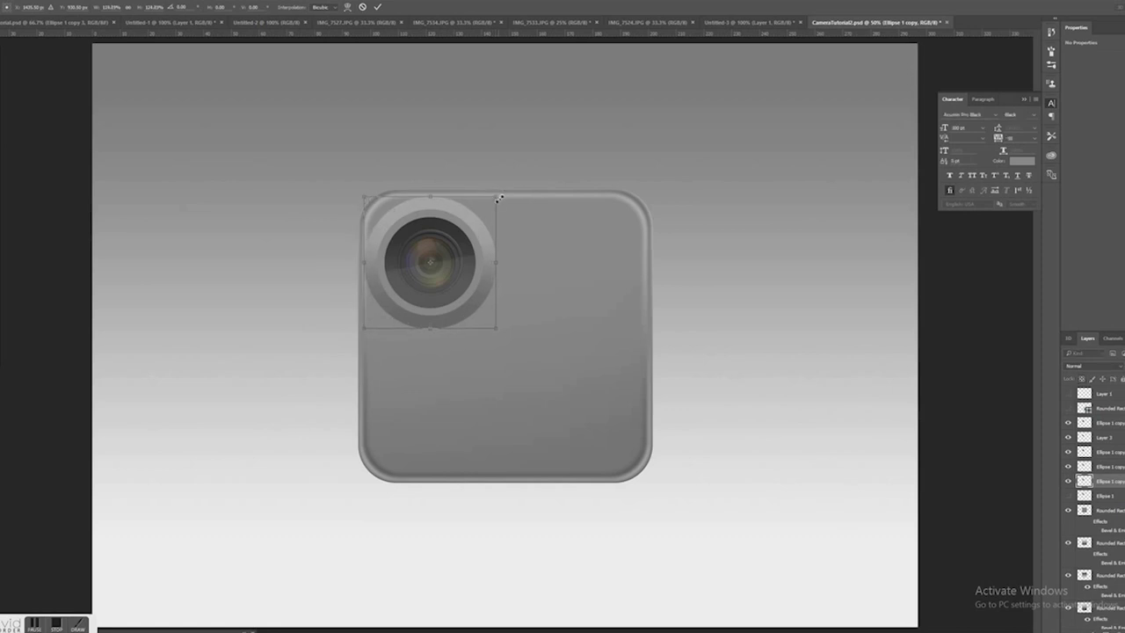
key("Return")
key("b")
left_click(131, 1)
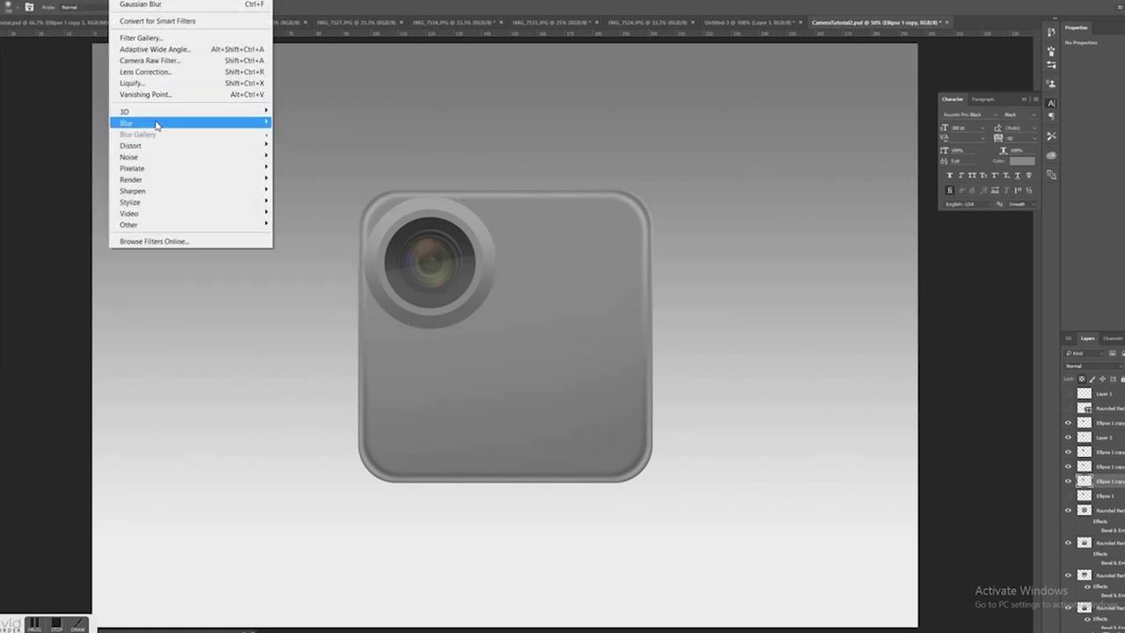
mouse_move(158, 121)
left_click(84, 174)
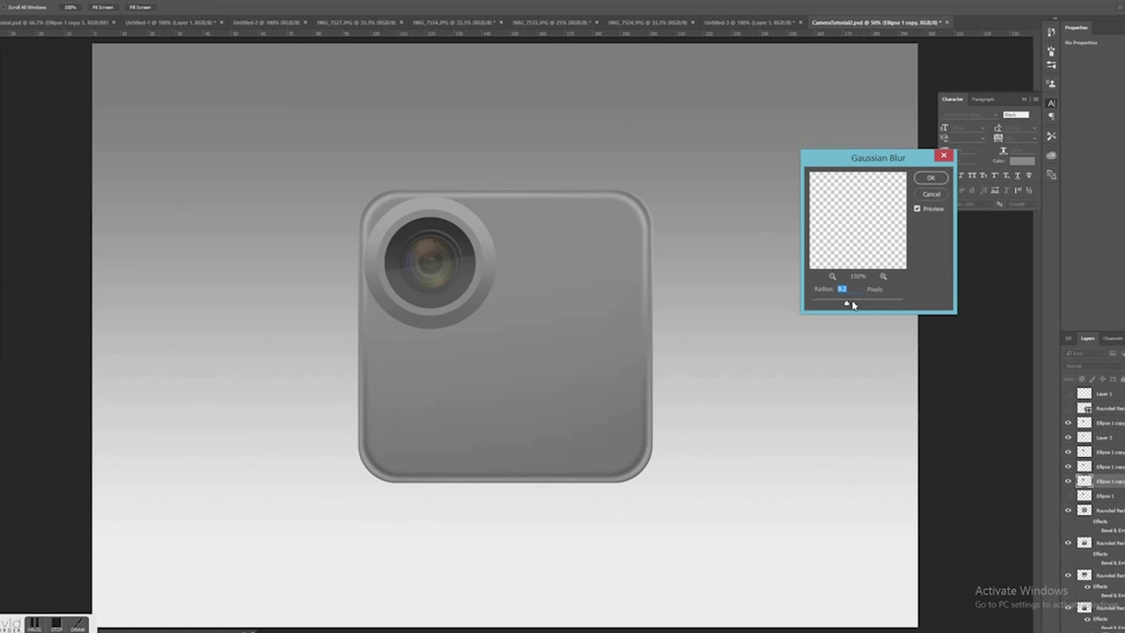
left_click(929, 195)
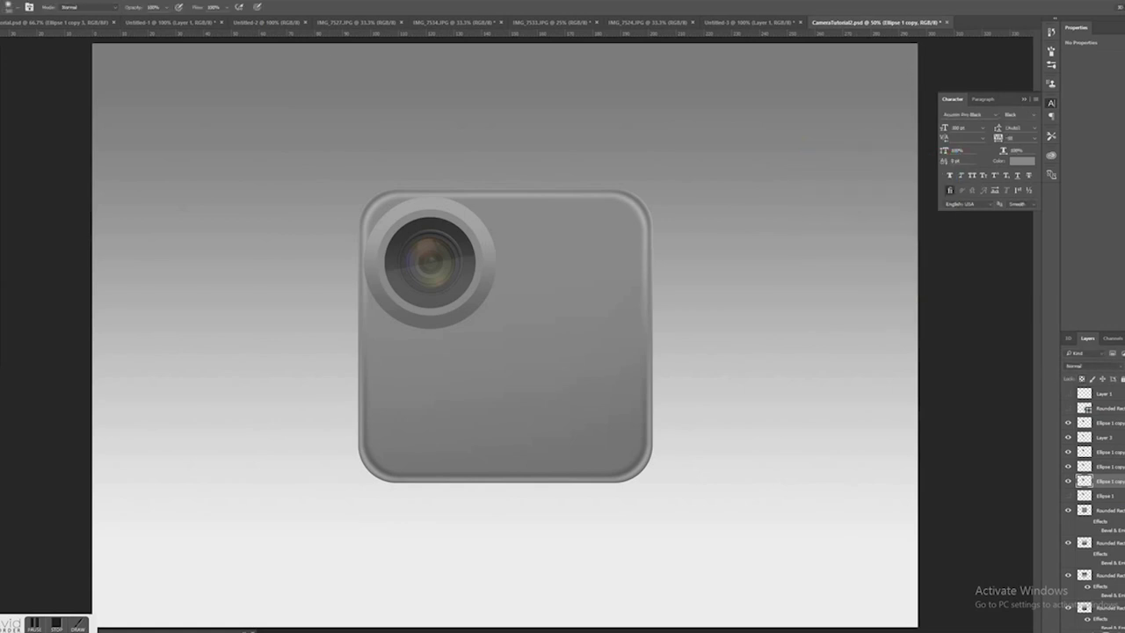
Apply a Gaussian Blur with a 29.1-pixel radius to the enlarged shaded circle to create soft shading around the lens.
left_click(136, 2)
mouse_move(146, 122)
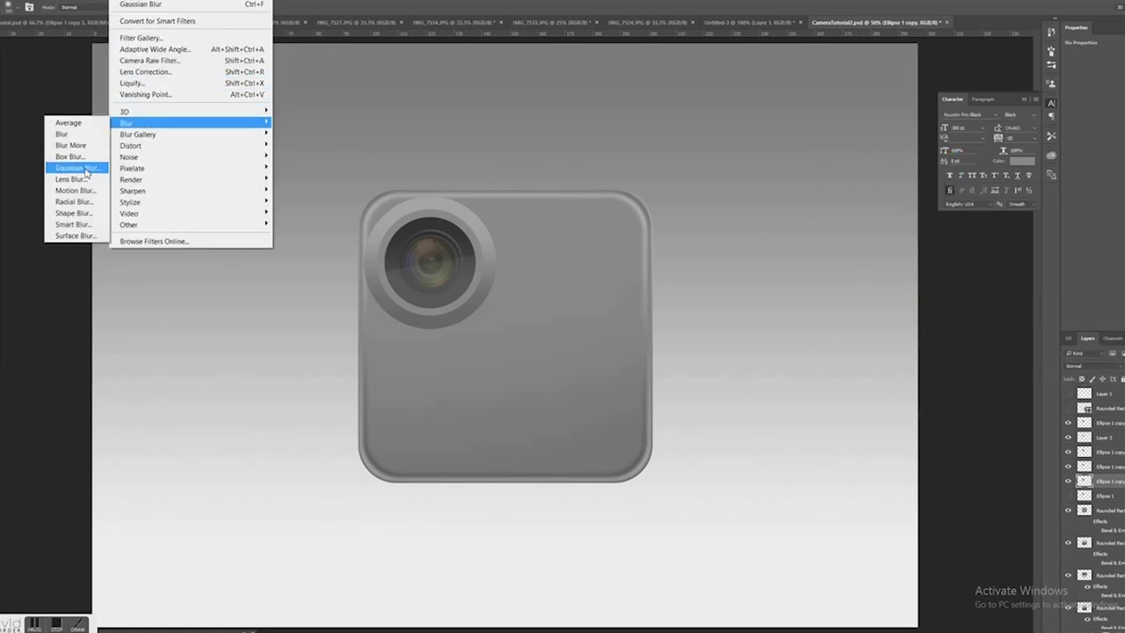
left_click(86, 174)
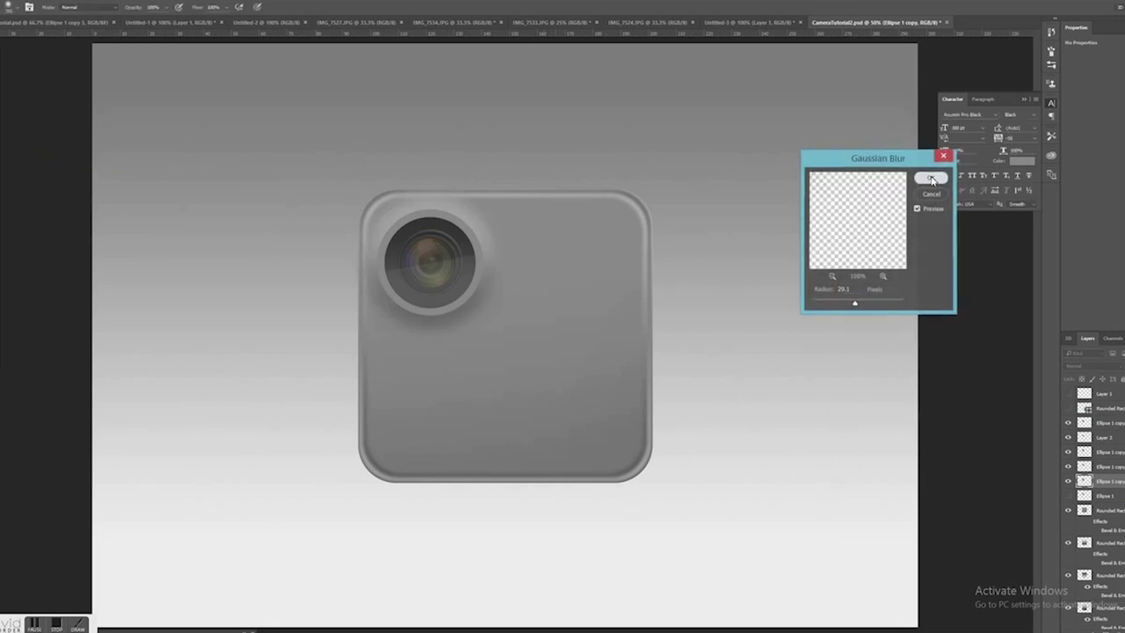
left_click(930, 178)
Scale the flat grey circle down slightly about its centre so only a thin rim surrounds the dark lens disc.
key("v")
left_click(1103, 467)
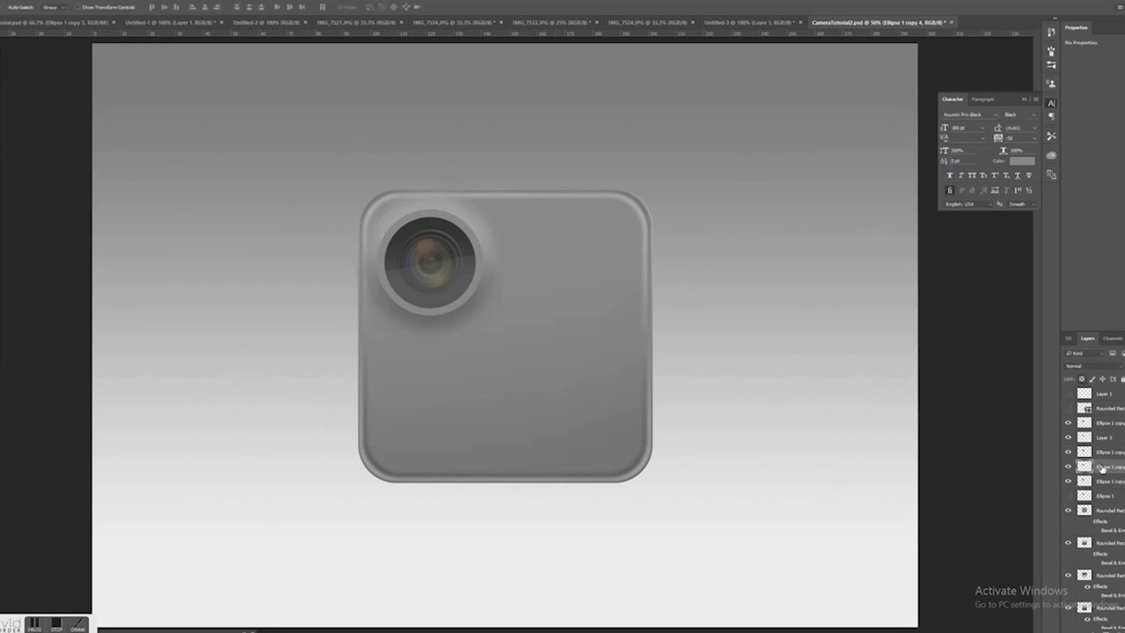
key("ctrl+t")
left_click_drag(484, 209, 479, 213)
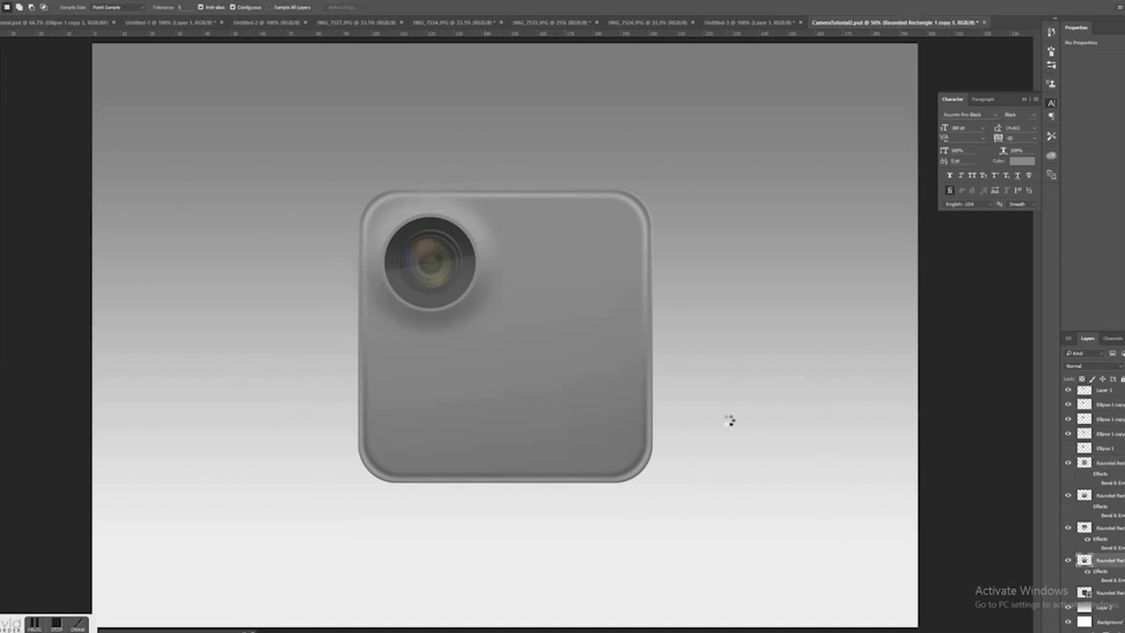
Select the area outside the camera body to trim the blurred circle's overflow, and compare the icon with that layer hidden and shown.
left_click(730, 421)
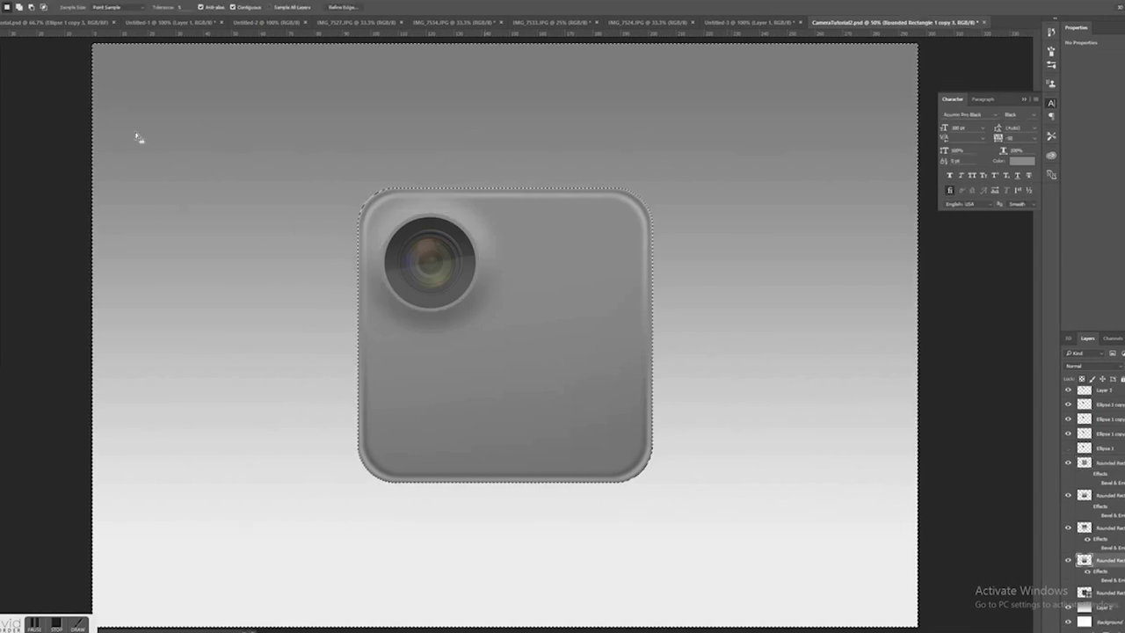
key("v")
right_click(482, 244)
left_click(528, 241)
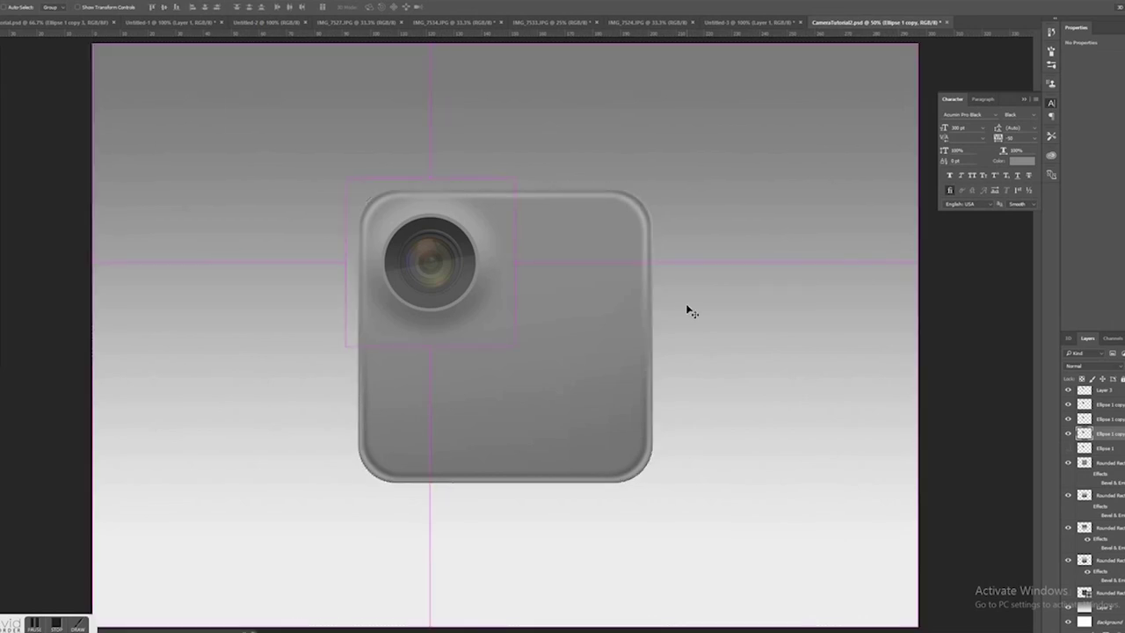
key("ctrl+d")
left_click(1069, 434)
left_click(1069, 434)
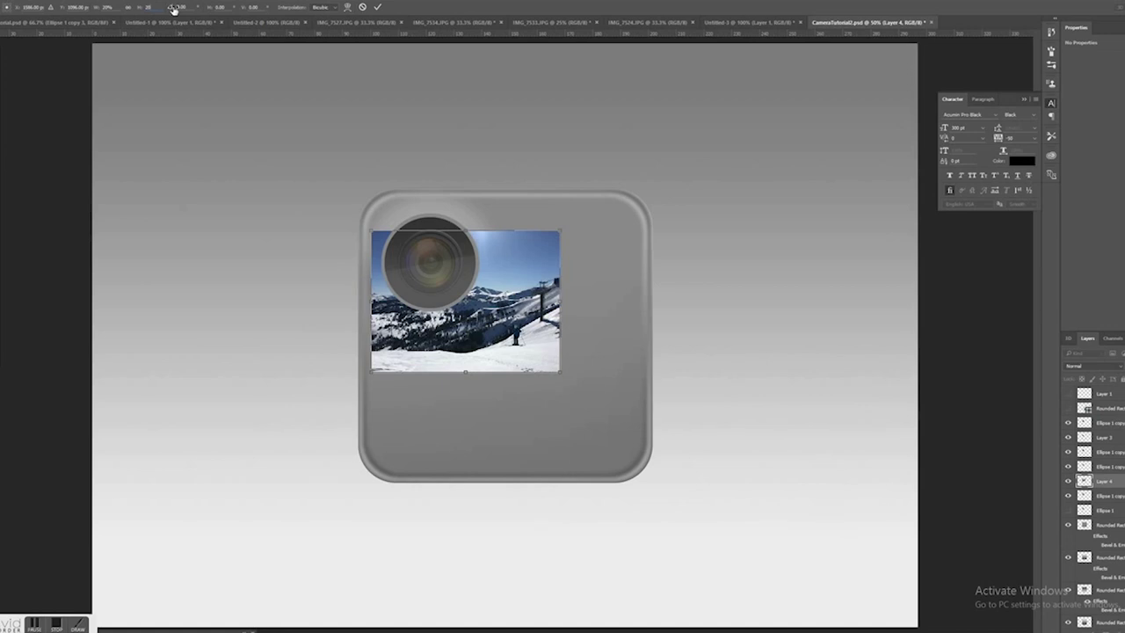
Apply the snowy mountain photo's scaling, show the teal rounded rectangle and set its opacity to 30%.
key("Return")
left_click(1069, 408)
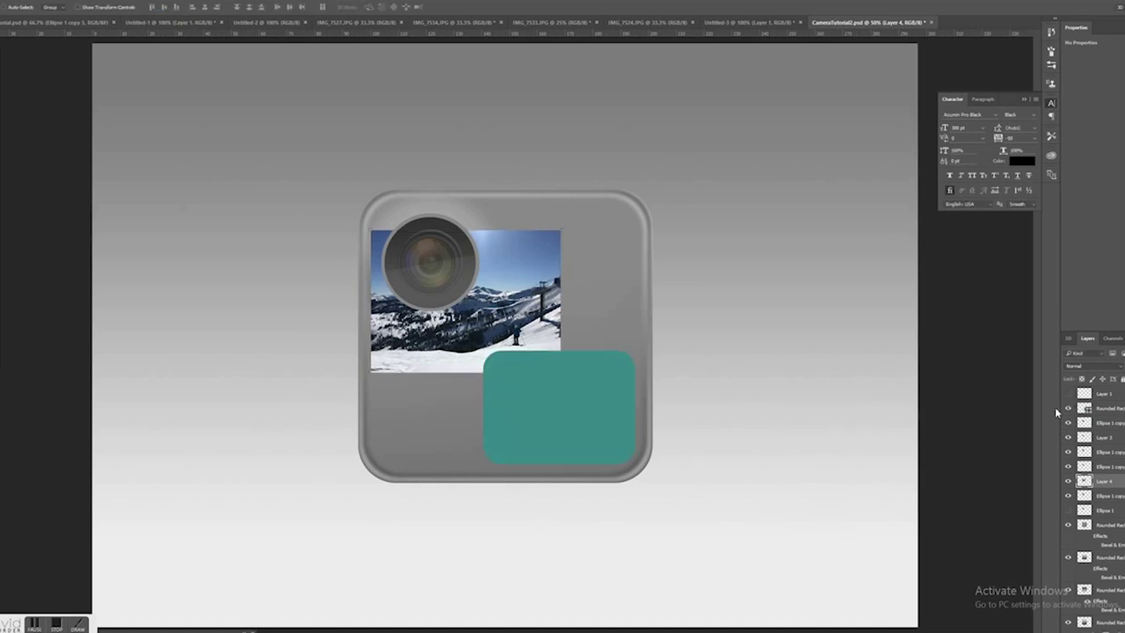
right_click(566, 312)
left_click(545, 329)
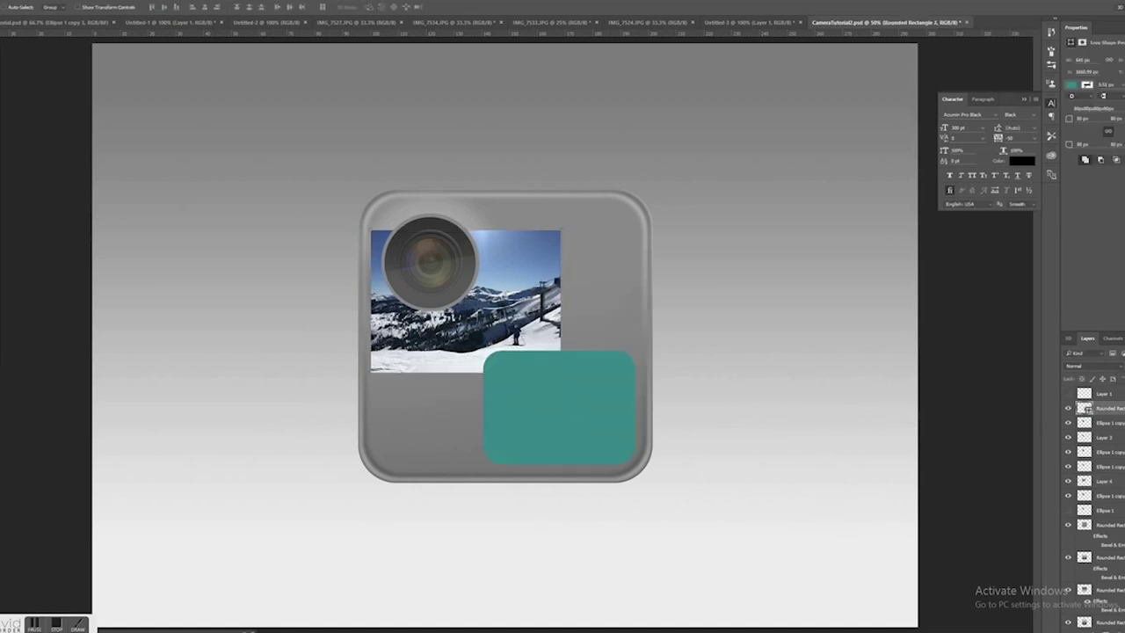
key("3")
Move the mountain photo behind the translucent teal rectangle and nudge it left to frame the scene.
right_click(548, 321)
left_click(559, 330)
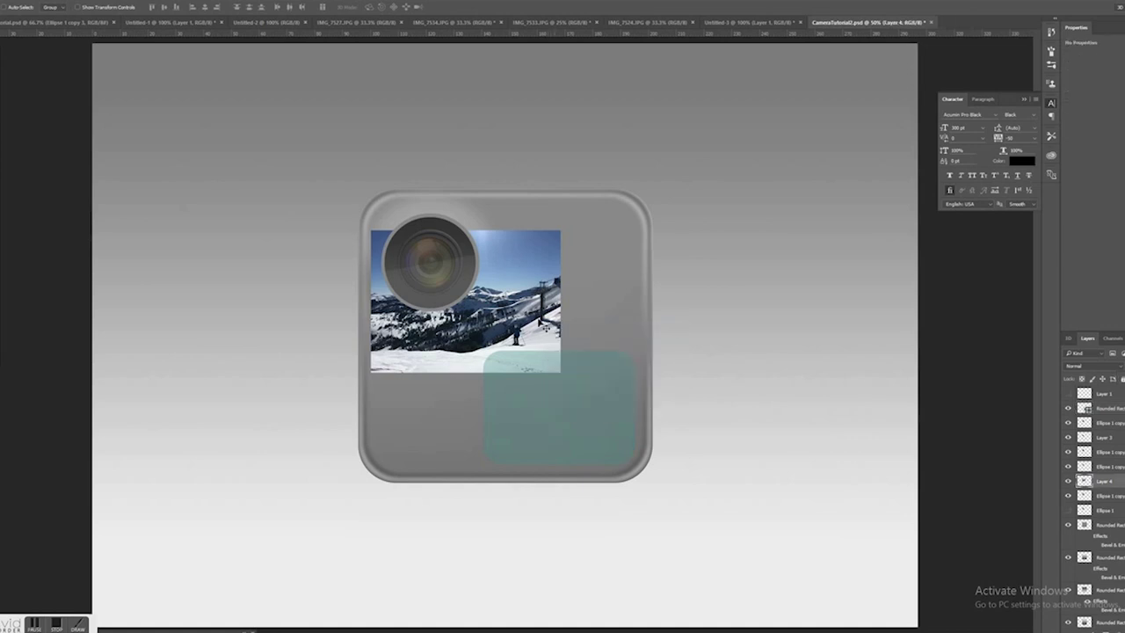
left_click_drag(515, 298, 597, 395)
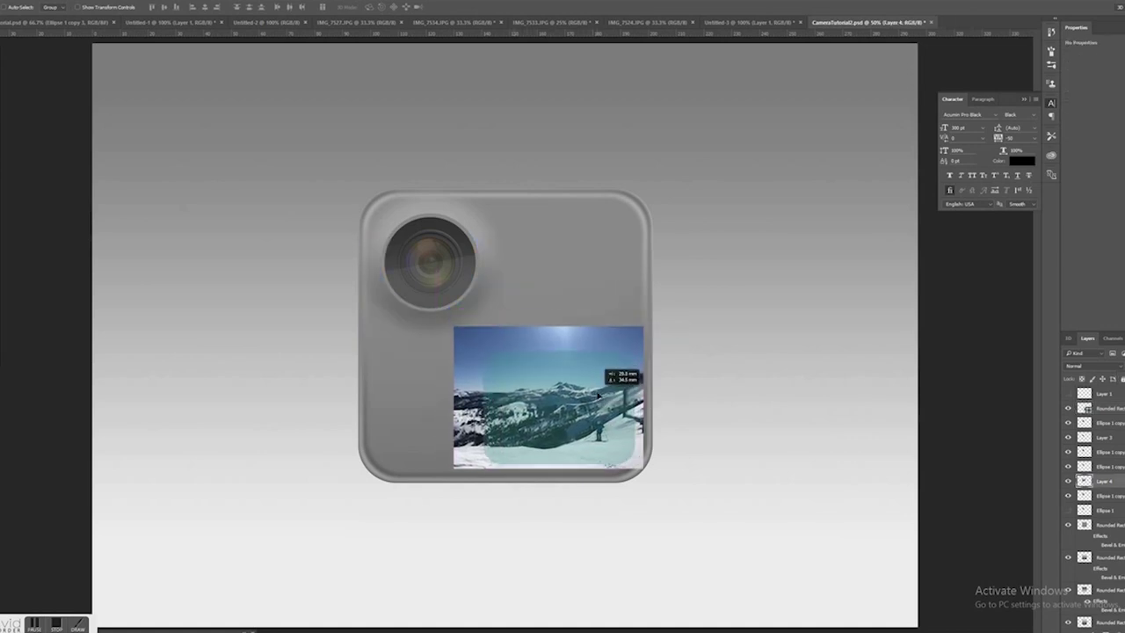
key("shift+Left")
key("shift+Left")
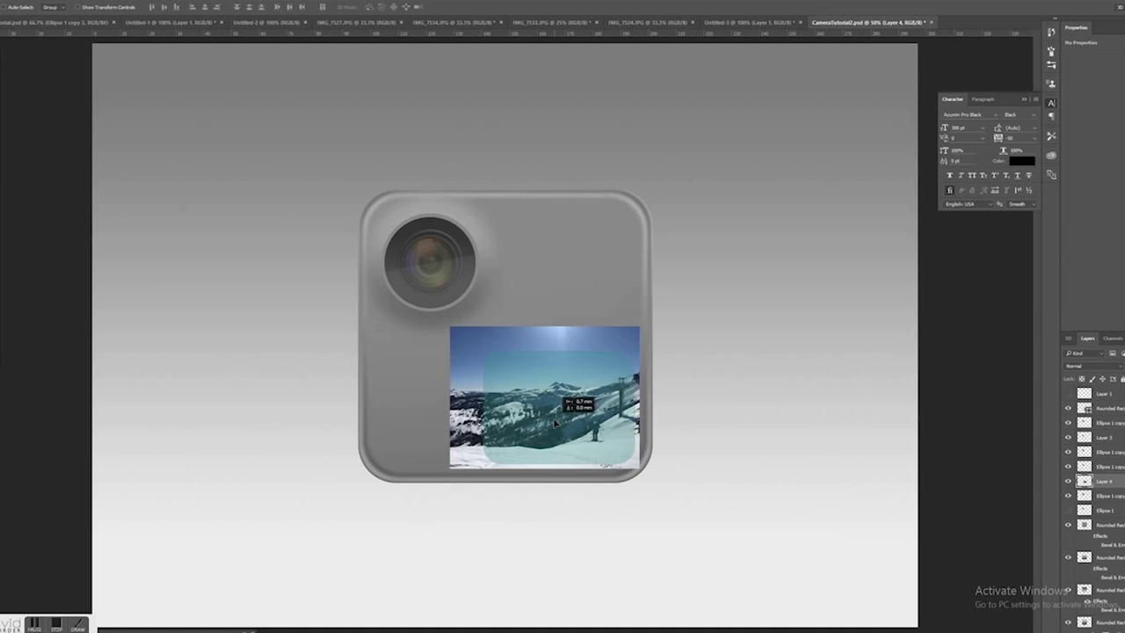
Trim the mountain photo to a selection made from the teal rounded rectangle's path, and hide the teal shape.
right_click(515, 388)
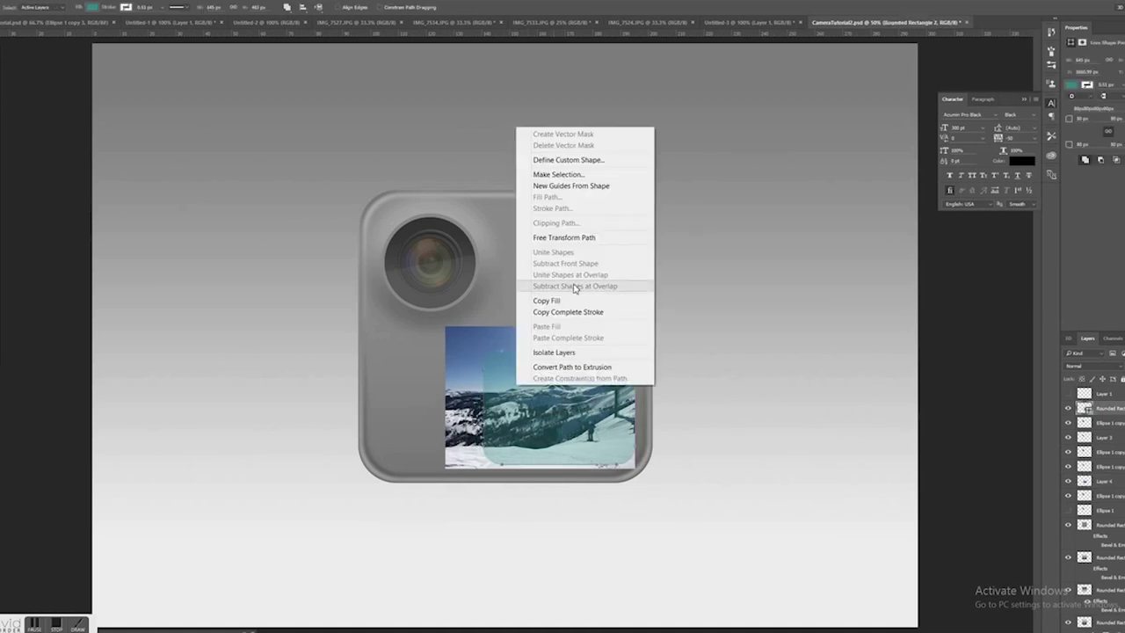
left_click(573, 176)
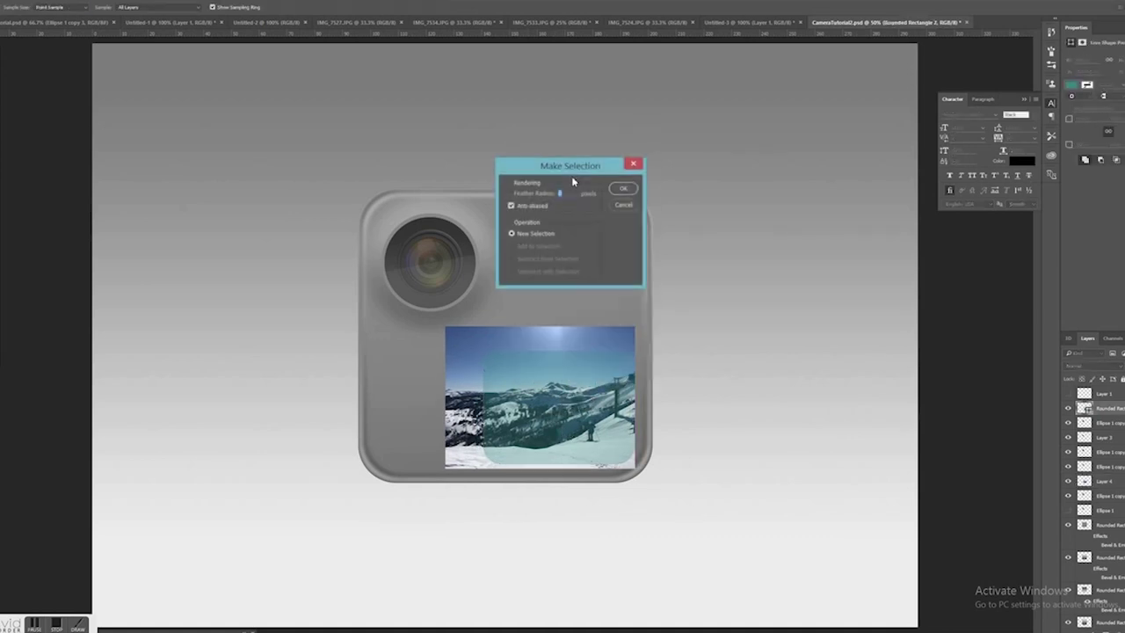
left_click(623, 189)
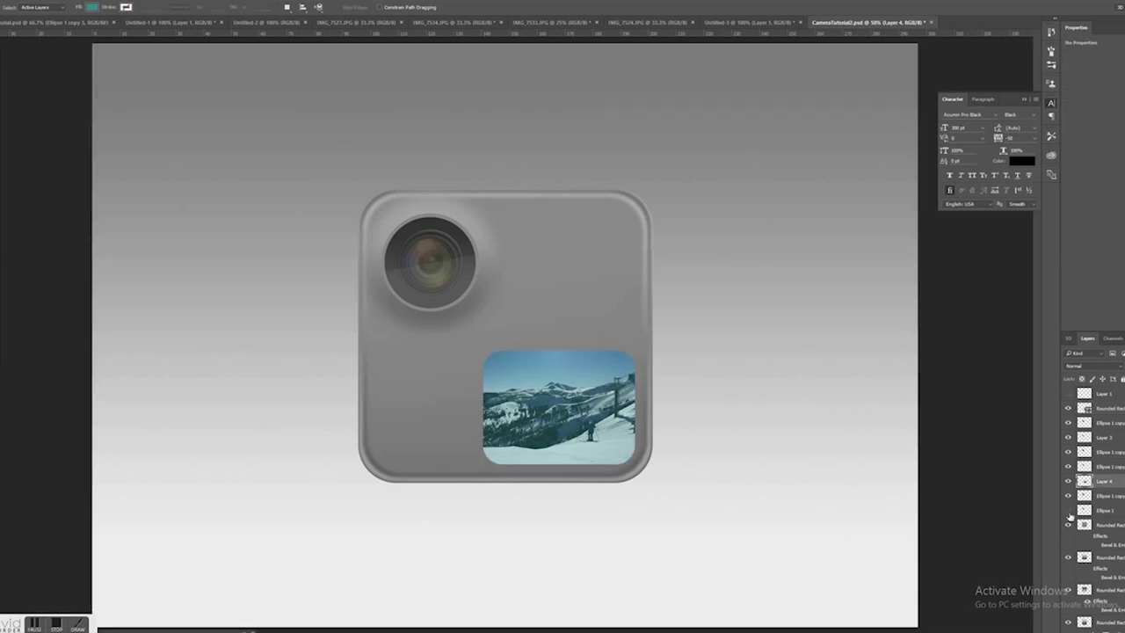
left_click(1068, 408)
left_click(1099, 525)
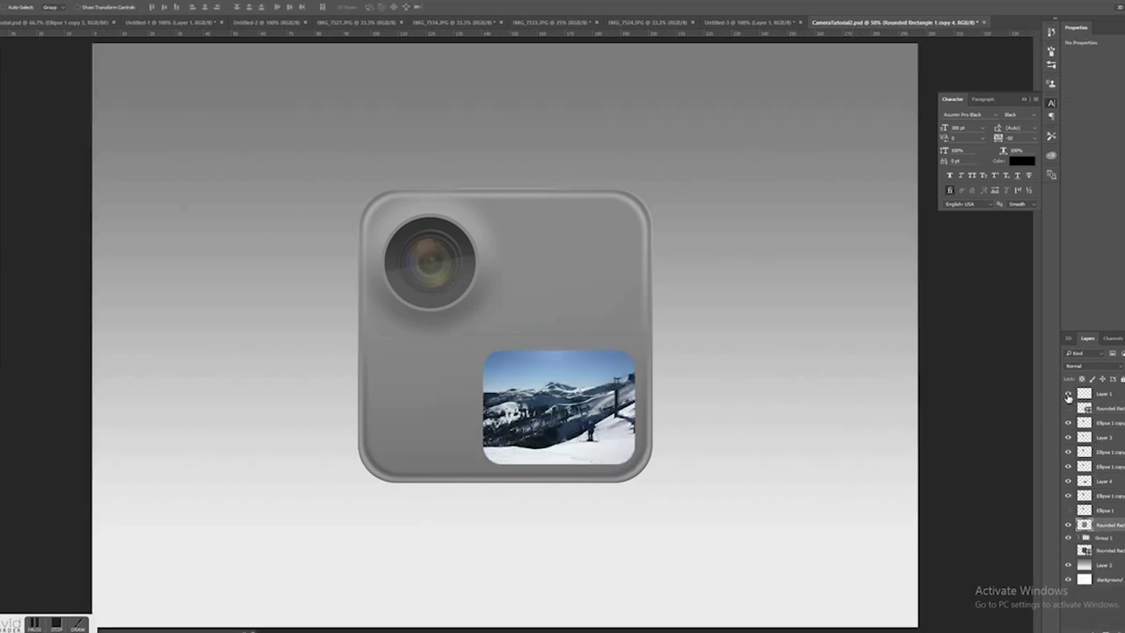
Copy the lower half of the camera body onto its own layer and darken it to near black with Levels.
key("m")
left_click_drag(691, 511, 331, 334)
key("ctrl+j")
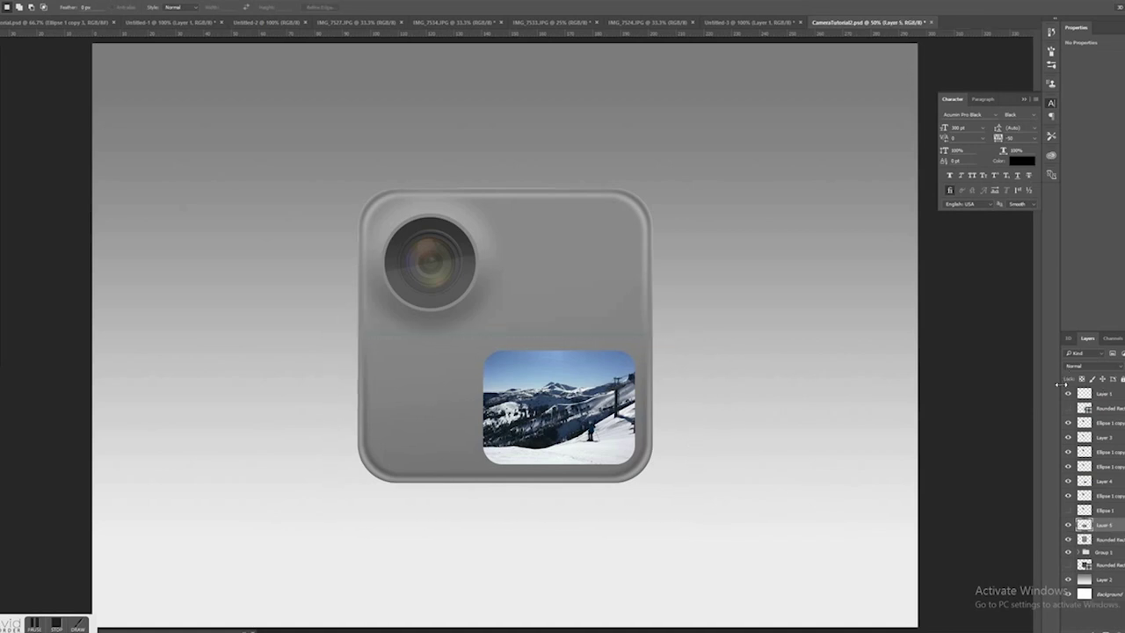
left_click(35, 2)
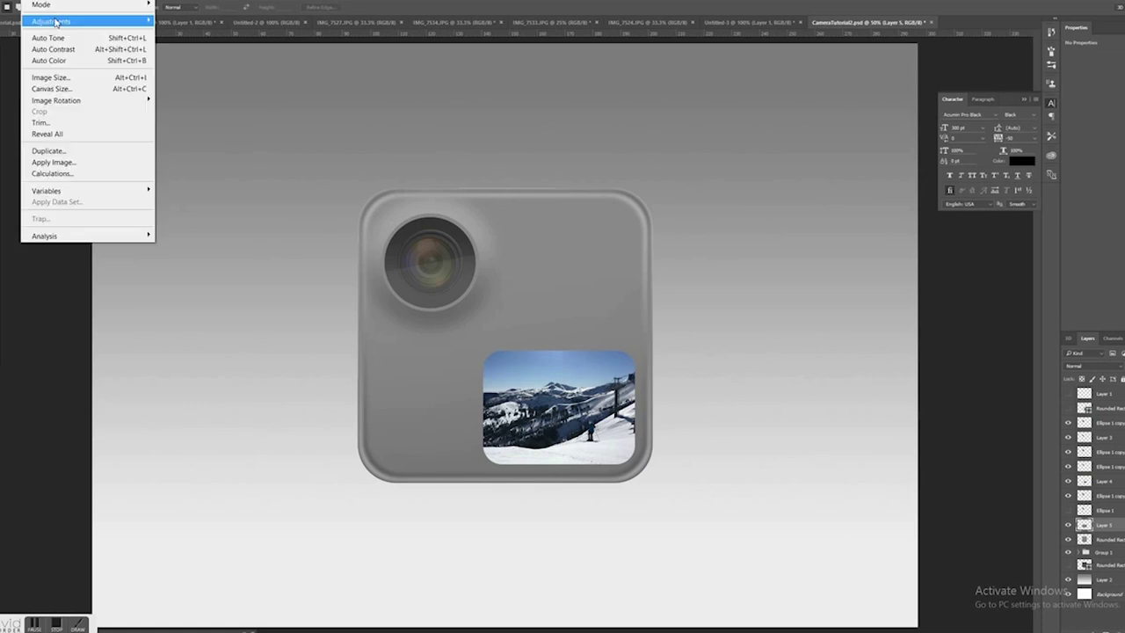
mouse_move(65, 24)
left_click(193, 33)
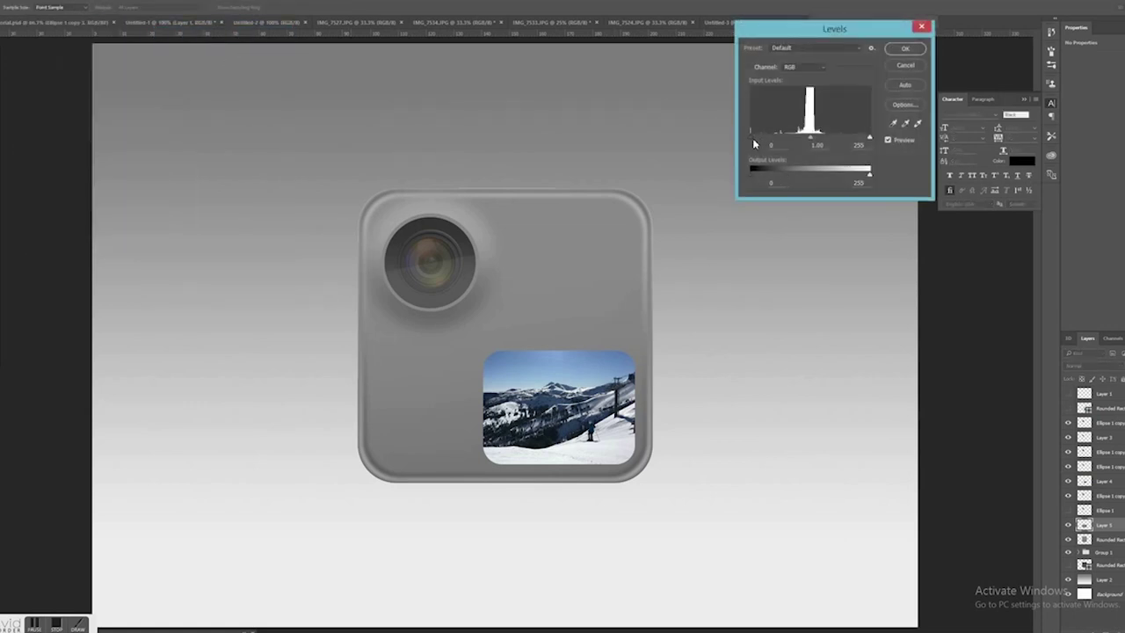
left_click_drag(752, 138, 790, 138)
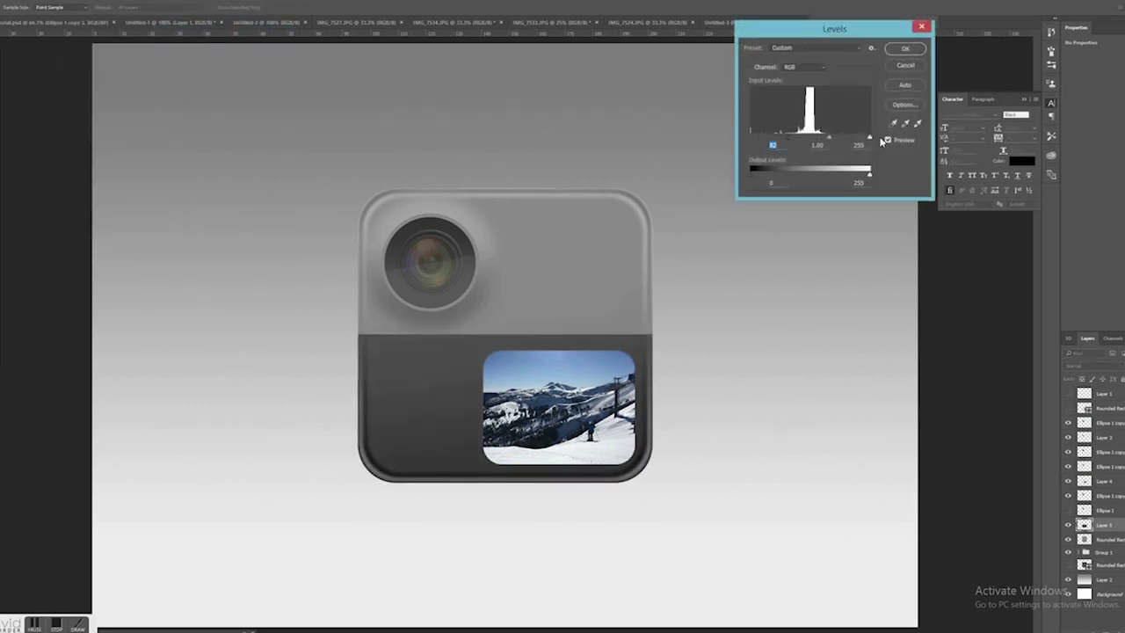
left_click_drag(866, 139, 807, 139)
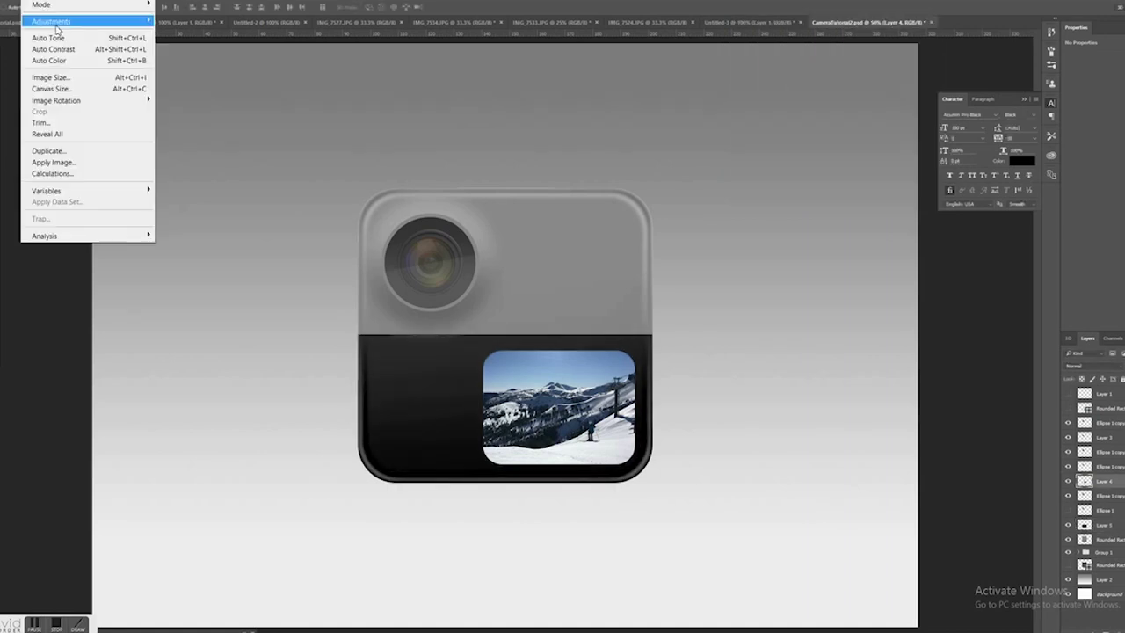
Increase the mountain photo's contrast with Levels, raising the black input to 16 and slightly lowering the white input.
mouse_move(79, 21)
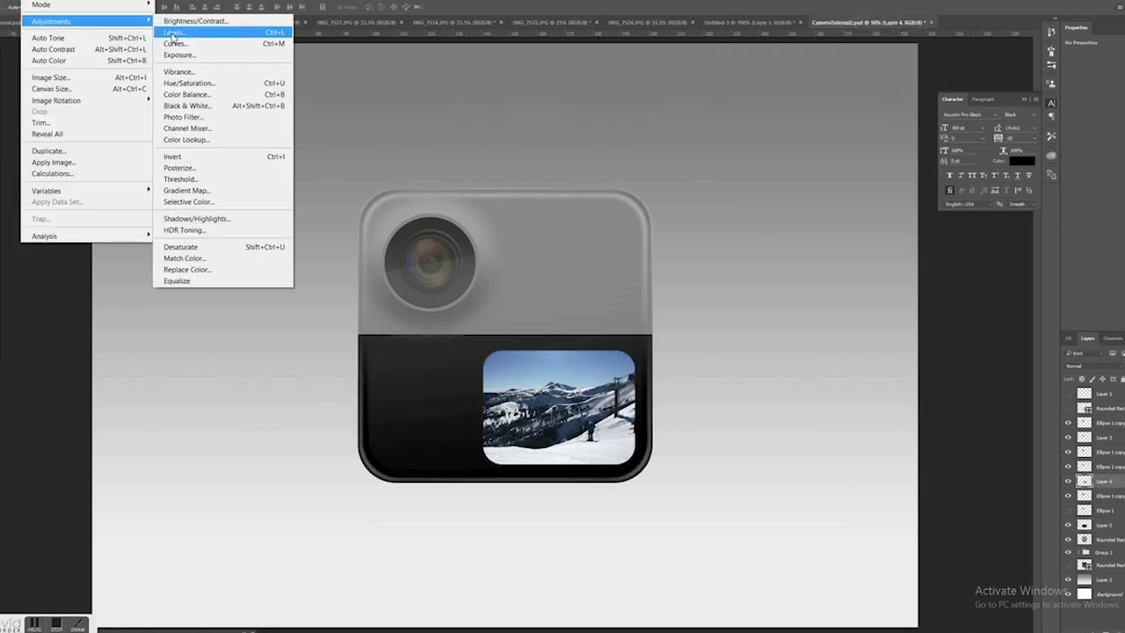
left_click(173, 32)
left_click_drag(751, 139, 758, 141)
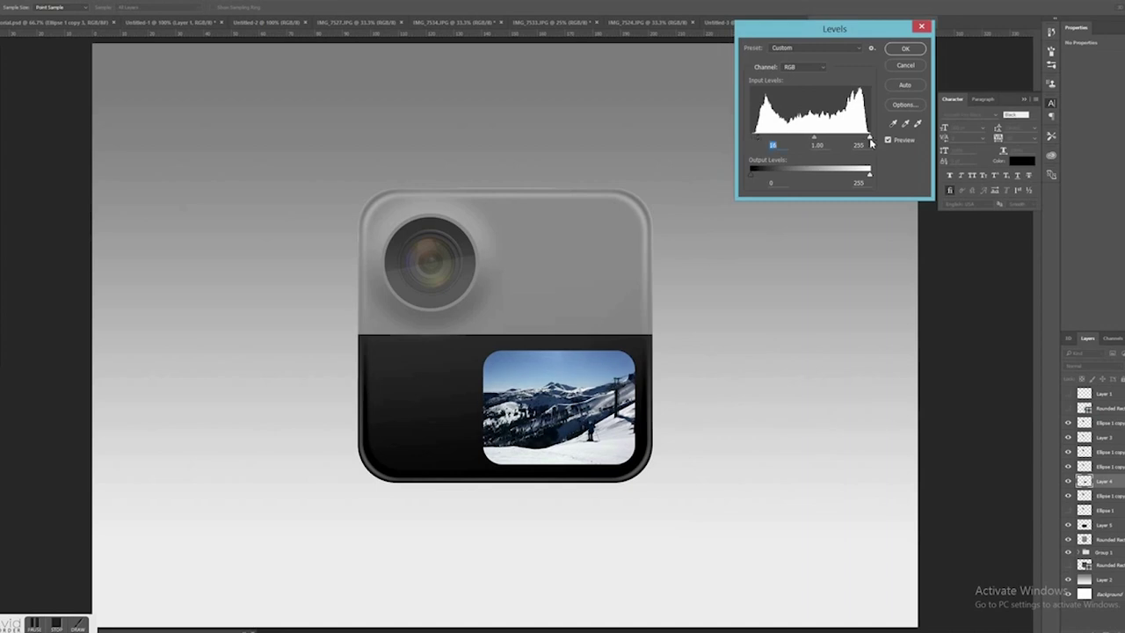
left_click_drag(870, 139, 861, 141)
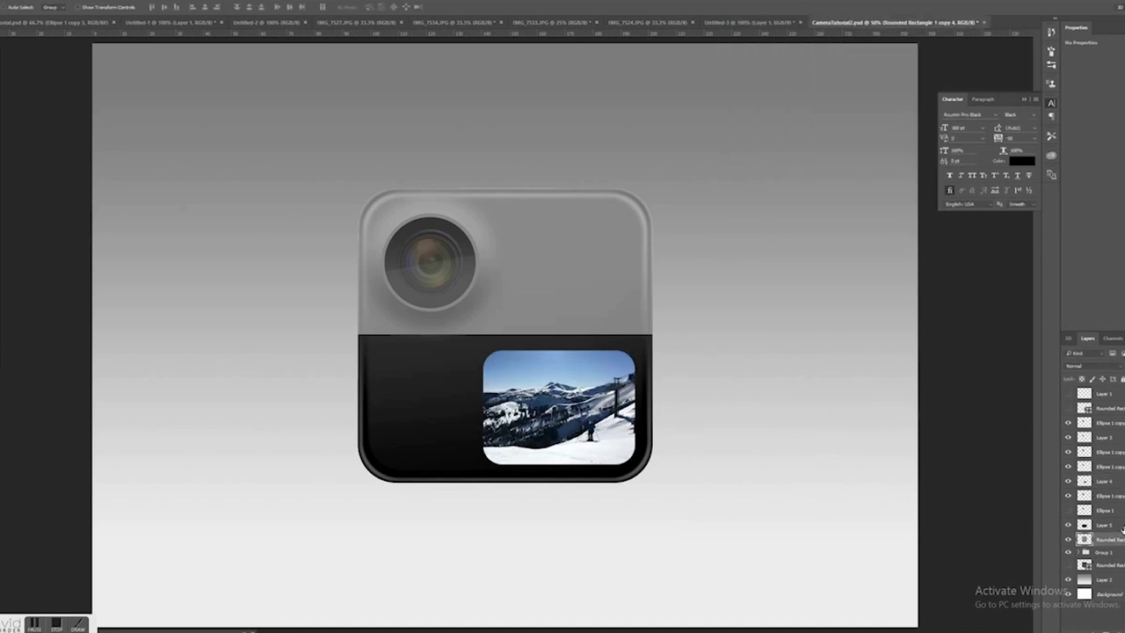
Duplicate the darkened lower-half layer and invert the copy to near white.
right_click(1121, 526)
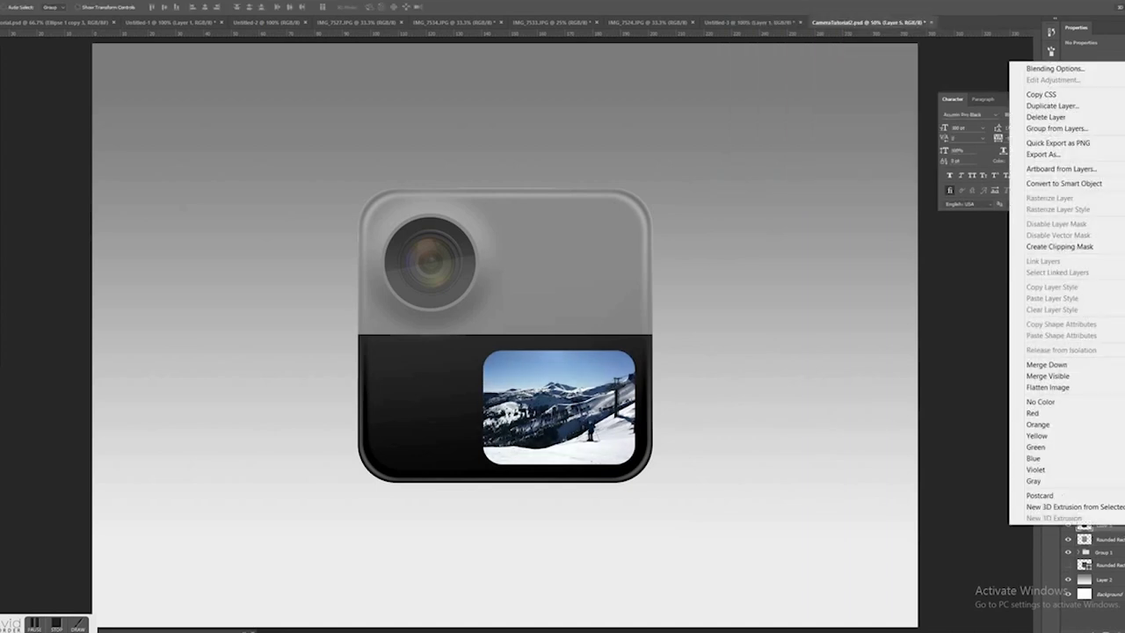
left_click(1063, 106)
key("Return")
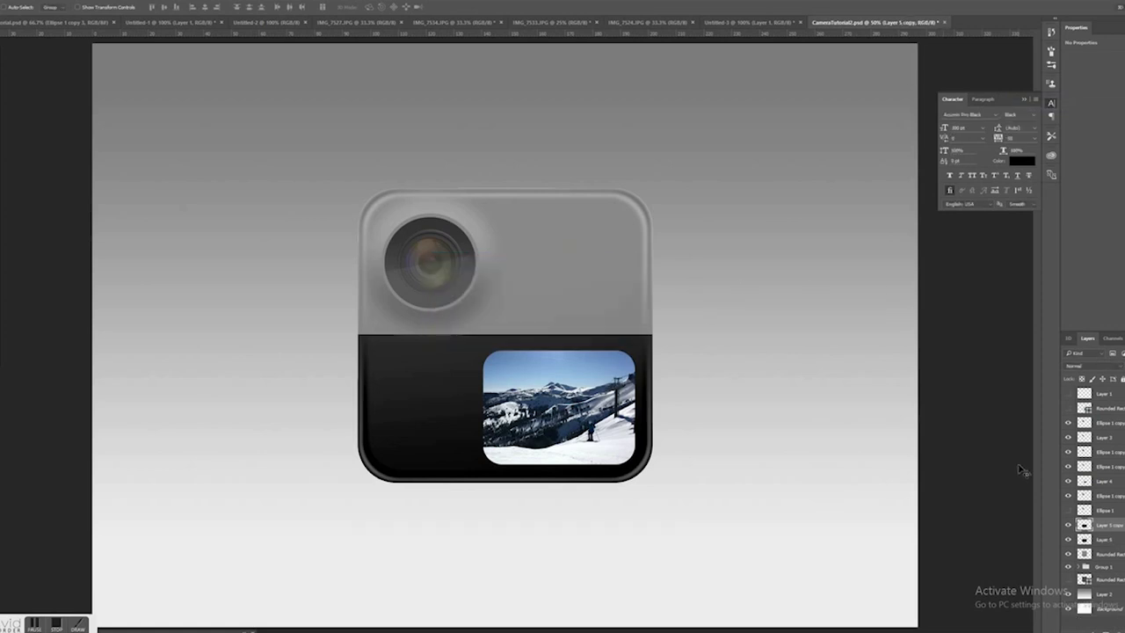
key("ctrl+i")
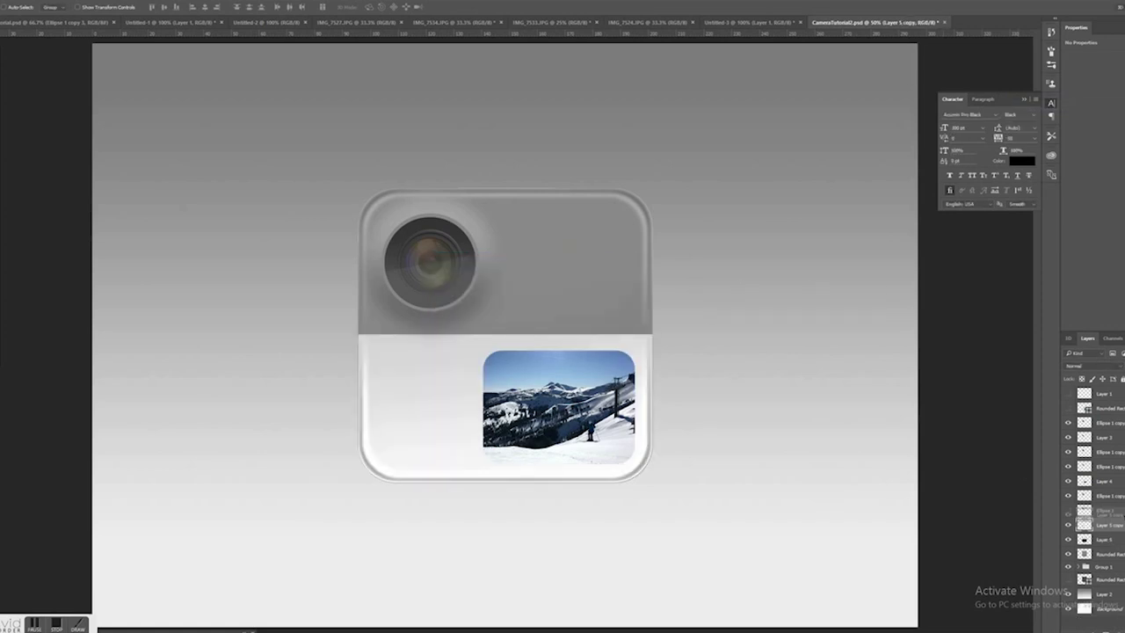
Move the mountain photo's layer beneath the inverted copy and lower the copy's opacity so the photo shows through.
right_click(639, 416)
left_click(644, 412)
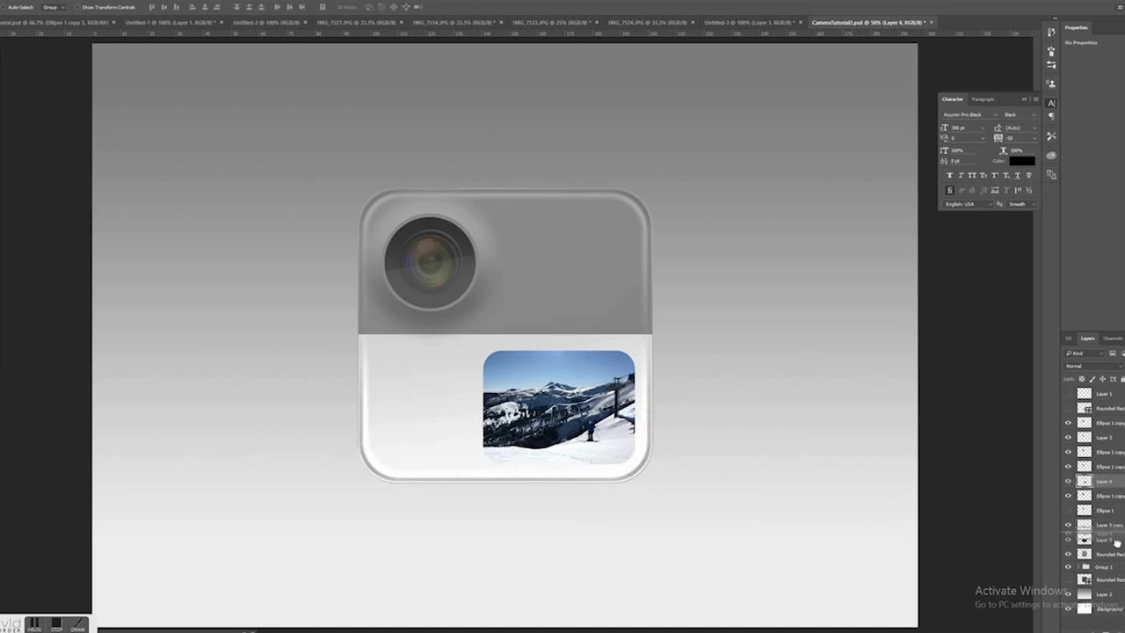
left_click_drag(1116, 528, 1116, 532)
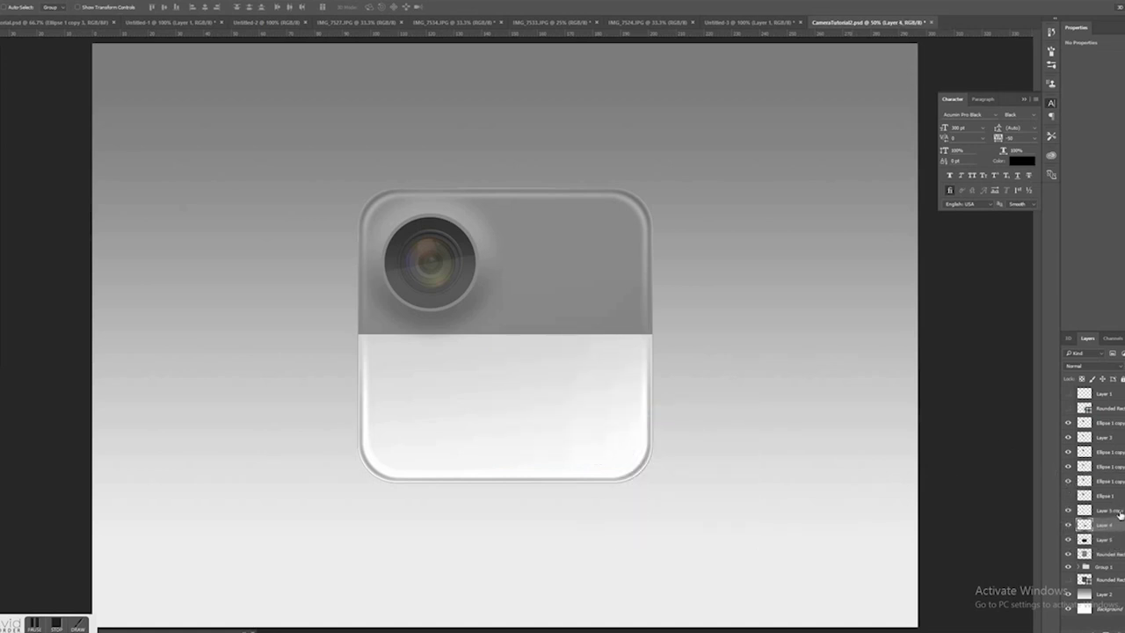
left_click(1114, 512)
key("2")
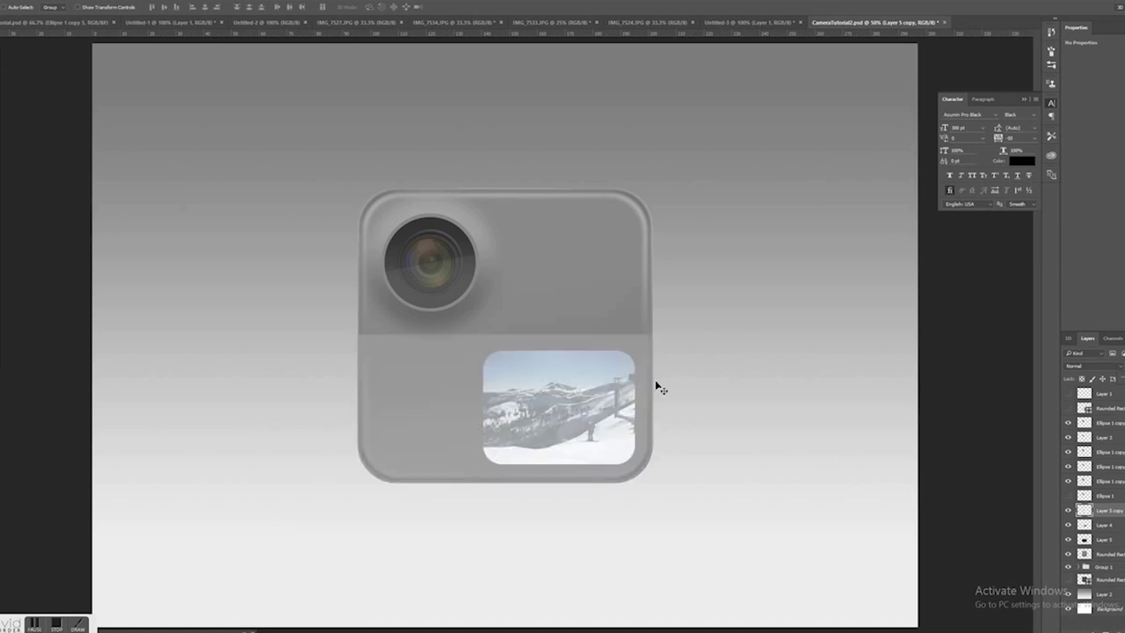
Scale the translucent overlay down slightly and align it inside the rim of the camera's black lower half.
key("ctrl+t")
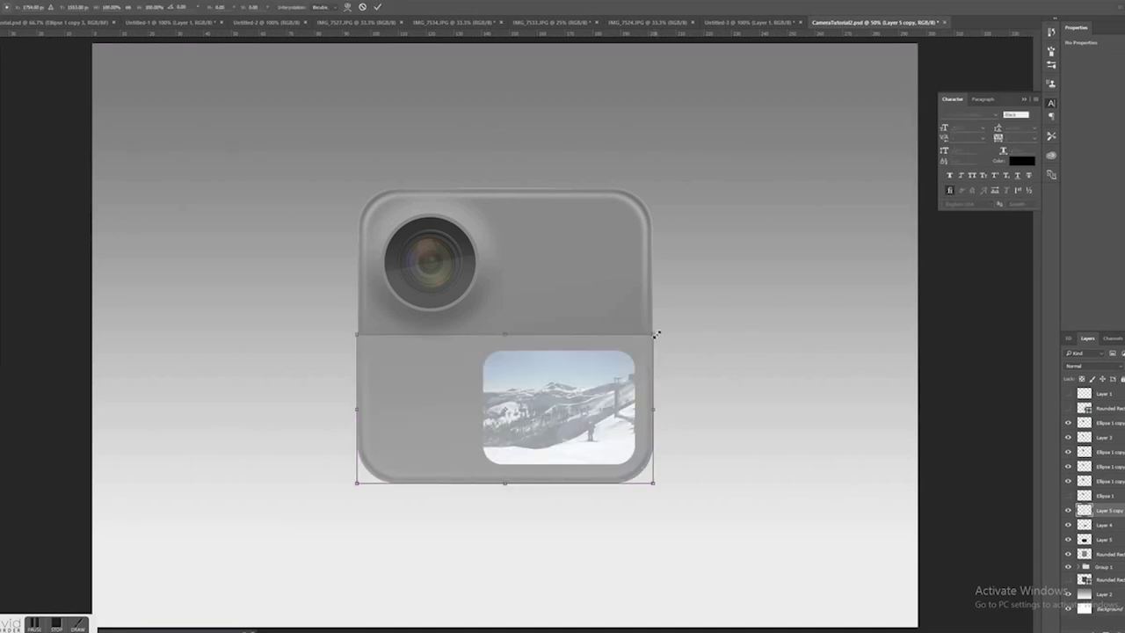
left_click_drag(655, 334, 651, 336)
left_click_drag(645, 381, 645, 377)
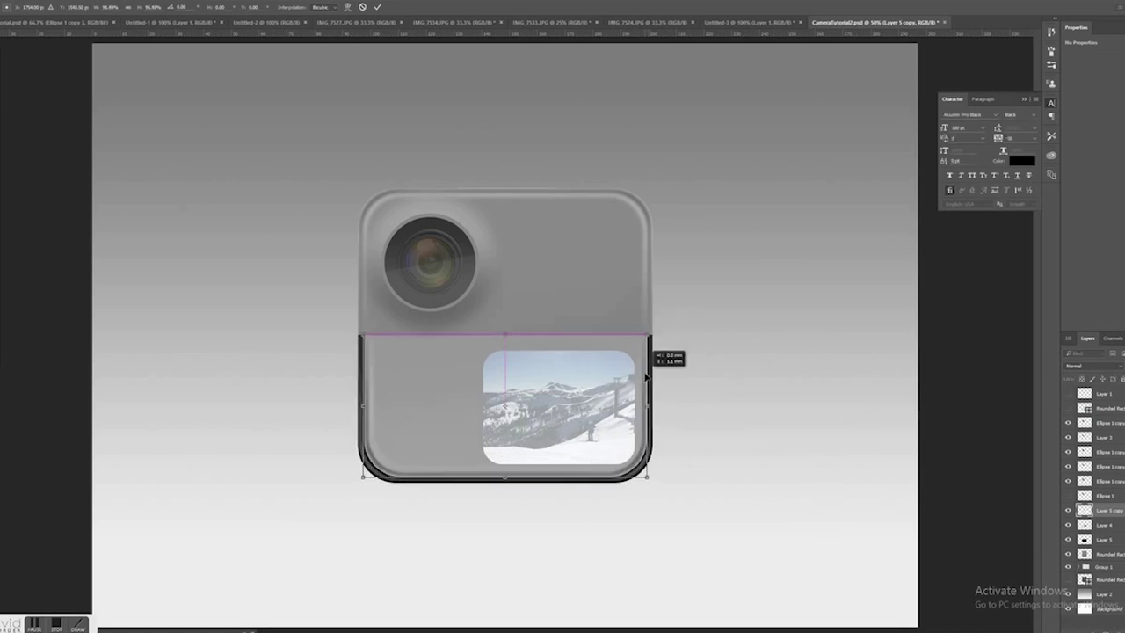
key("Return")
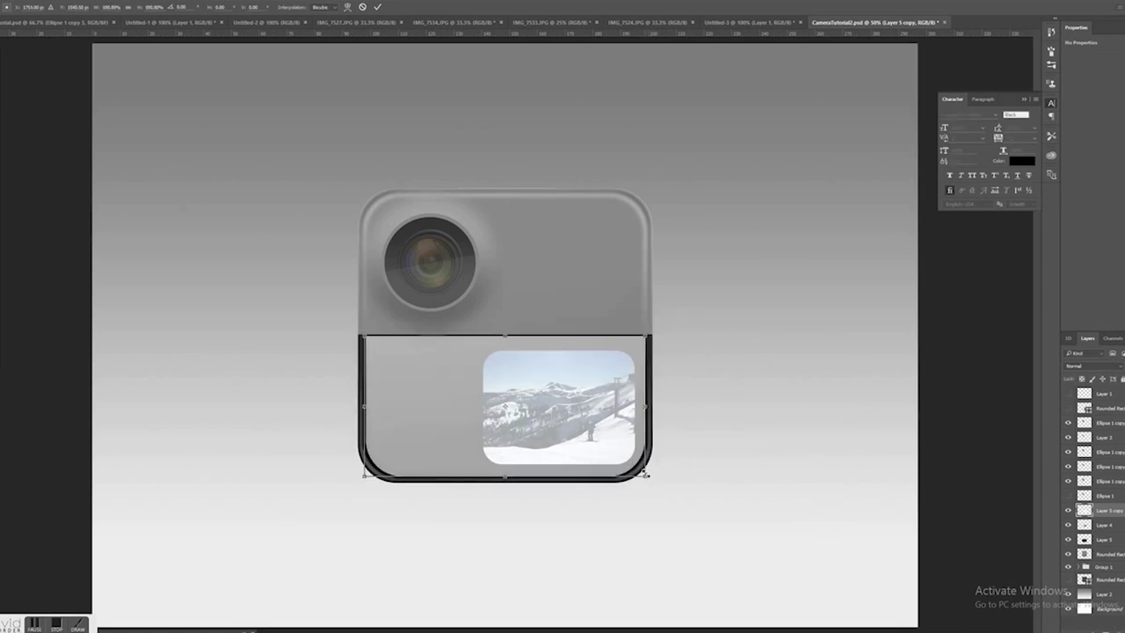
key("Return")
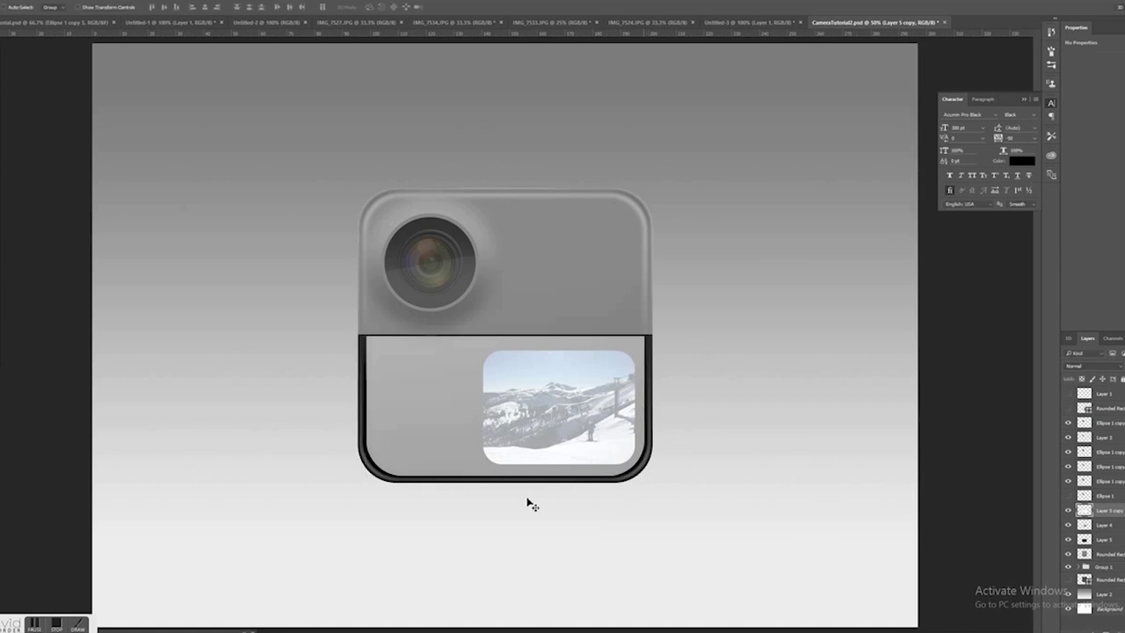
Cut away the overlay's upper part with a polygonal lasso selection along a gentle diagonal rising to the right.
key("l")
left_click(364, 430)
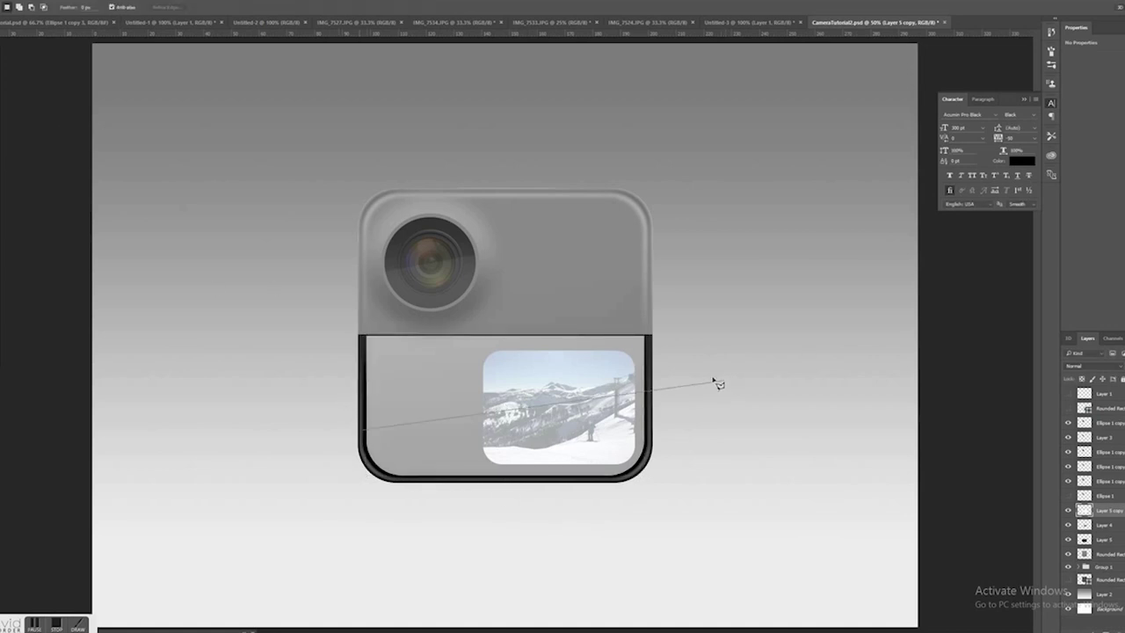
left_click(714, 381)
left_click(700, 307)
left_click(188, 288)
left_click(201, 387)
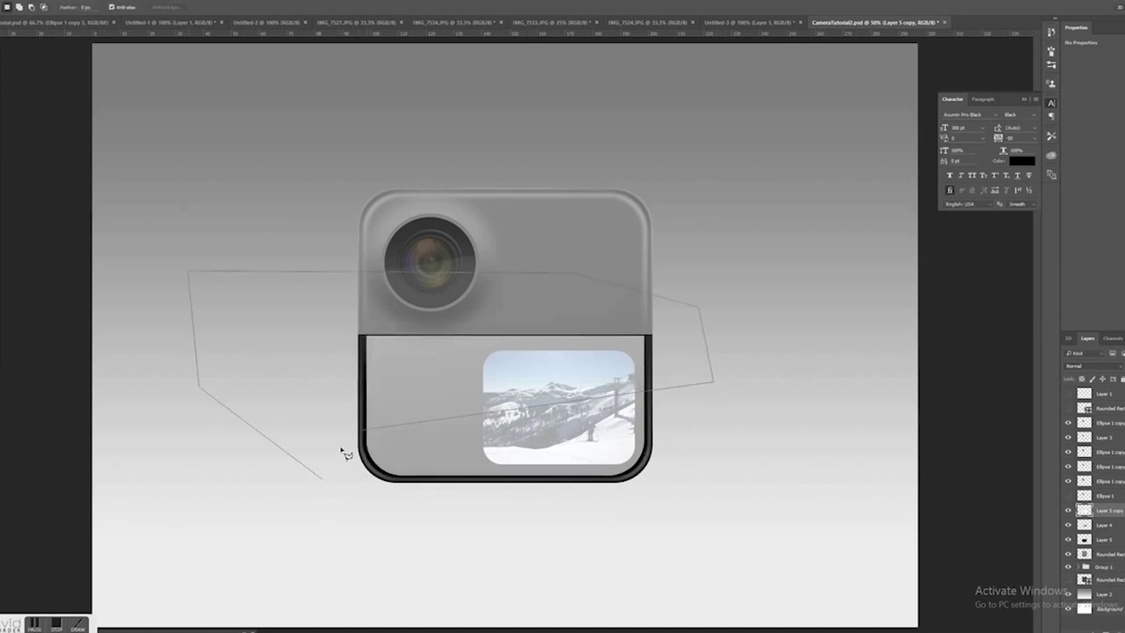
left_click(368, 434)
key("Delete")
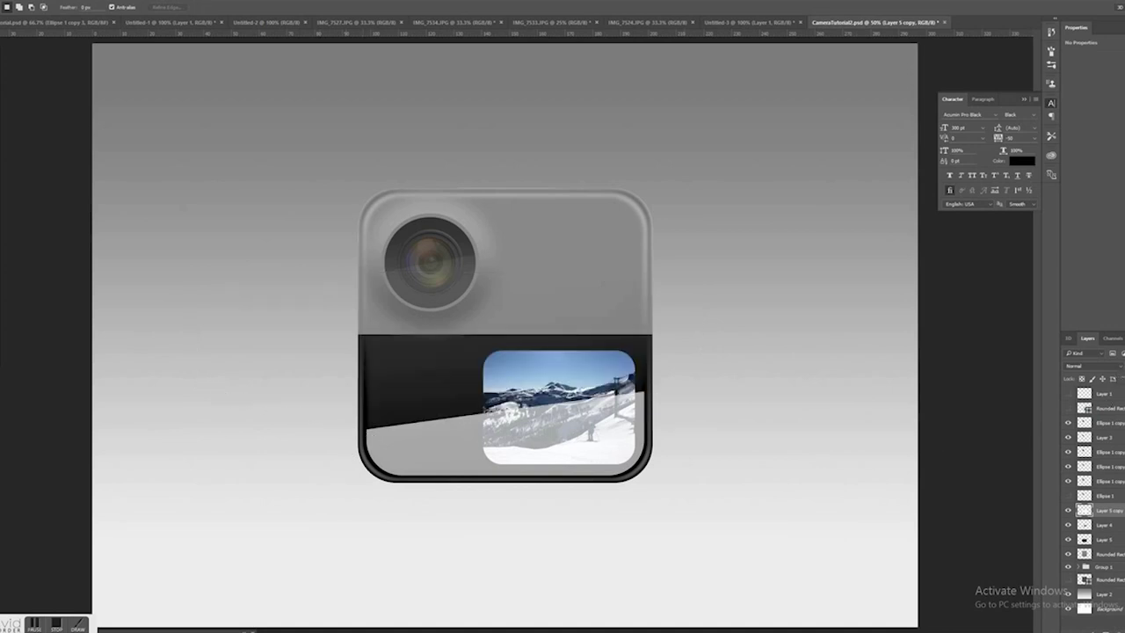
Set the remaining diagonal overlay's opacity to 5% for a faint glossy reflection.
key("1")
key("0")
key("5")
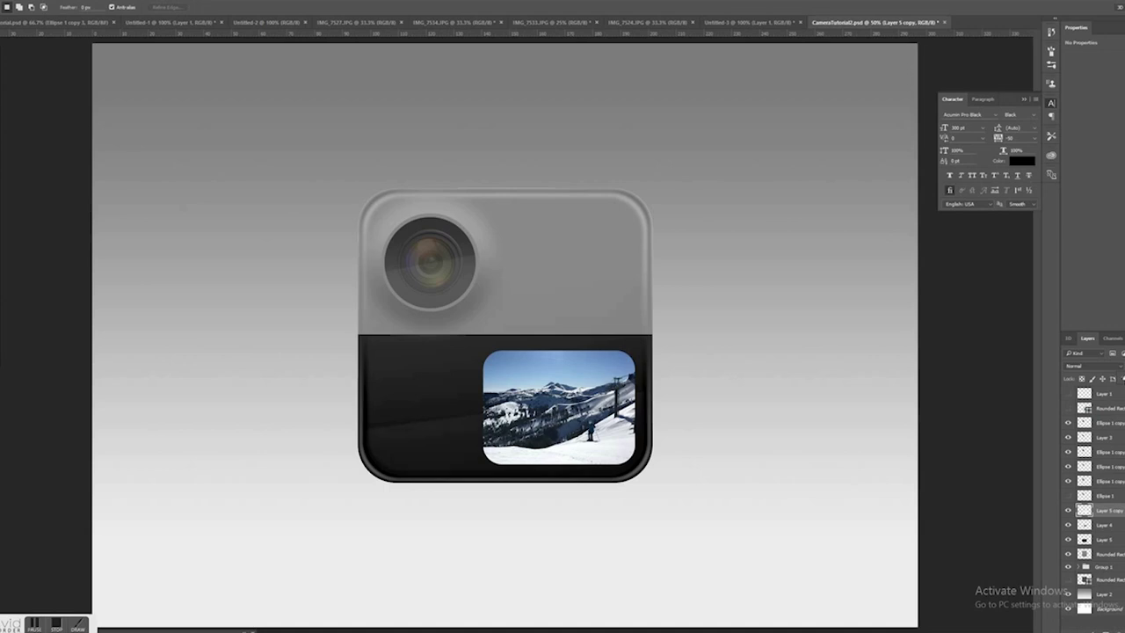
Fill a text box beside the camera with tightly spaced rows of periods and rasterize the dot text.
type("............")
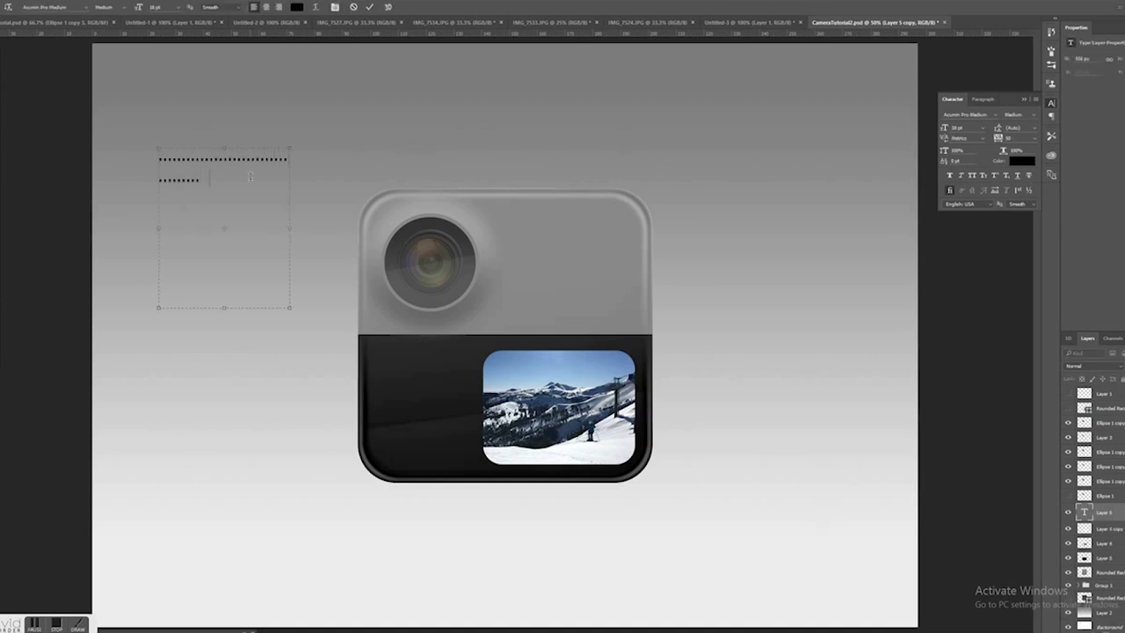
left_click_drag(289, 308, 293, 319)
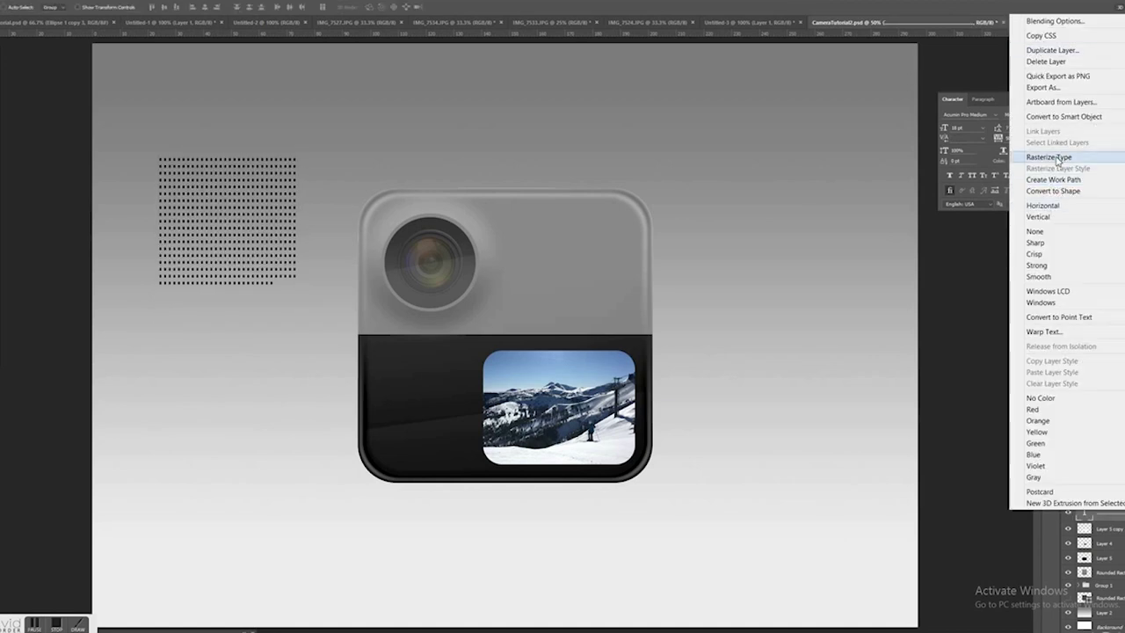
left_click(1057, 161)
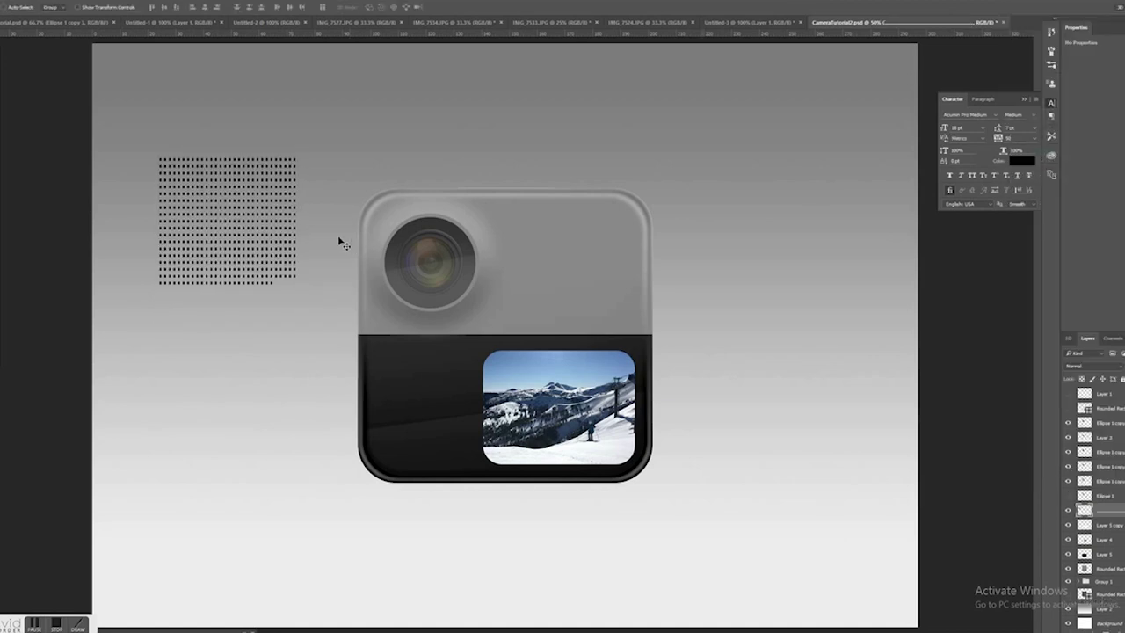
Fit the dot grid into the black area left of the mountain photo by moving, scaling and masking it.
left_click_drag(265, 247, 467, 428)
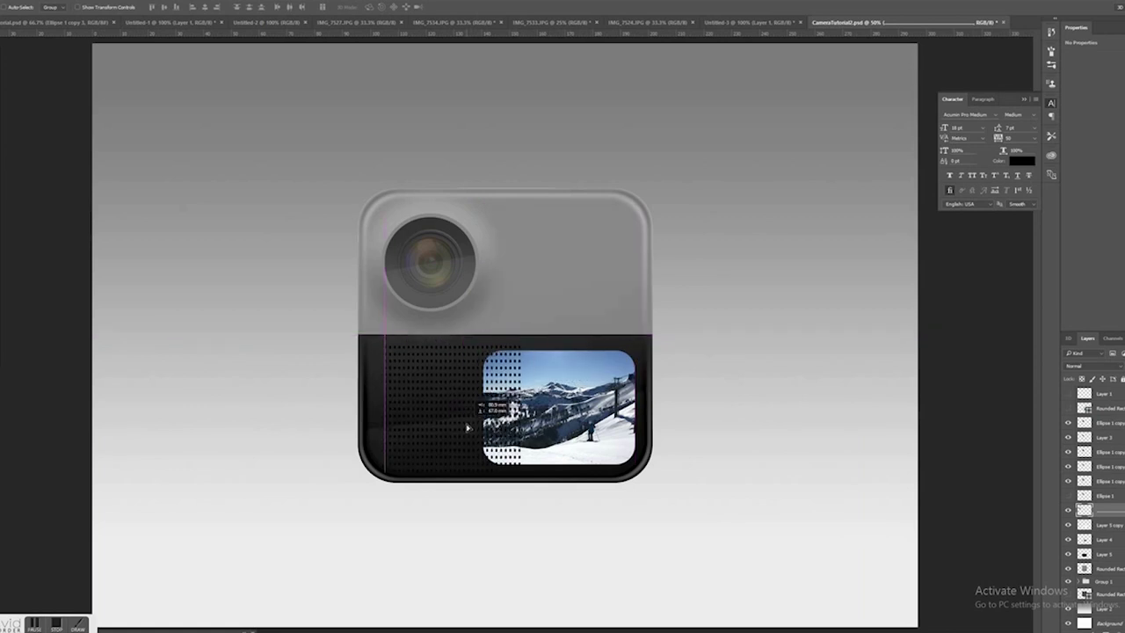
key("ctrl+t")
left_click_drag(520, 476, 508, 466)
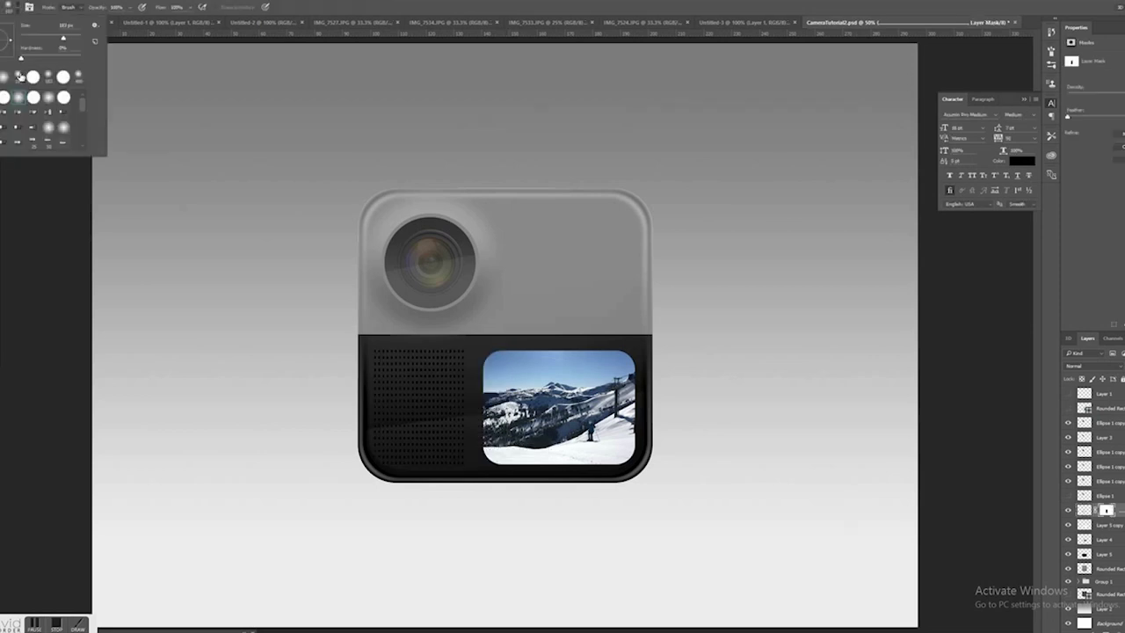
mouse_move(468, 352)
left_mouse_down()
mouse_move(470, 466)
mouse_move(470, 342)
left_mouse_up()
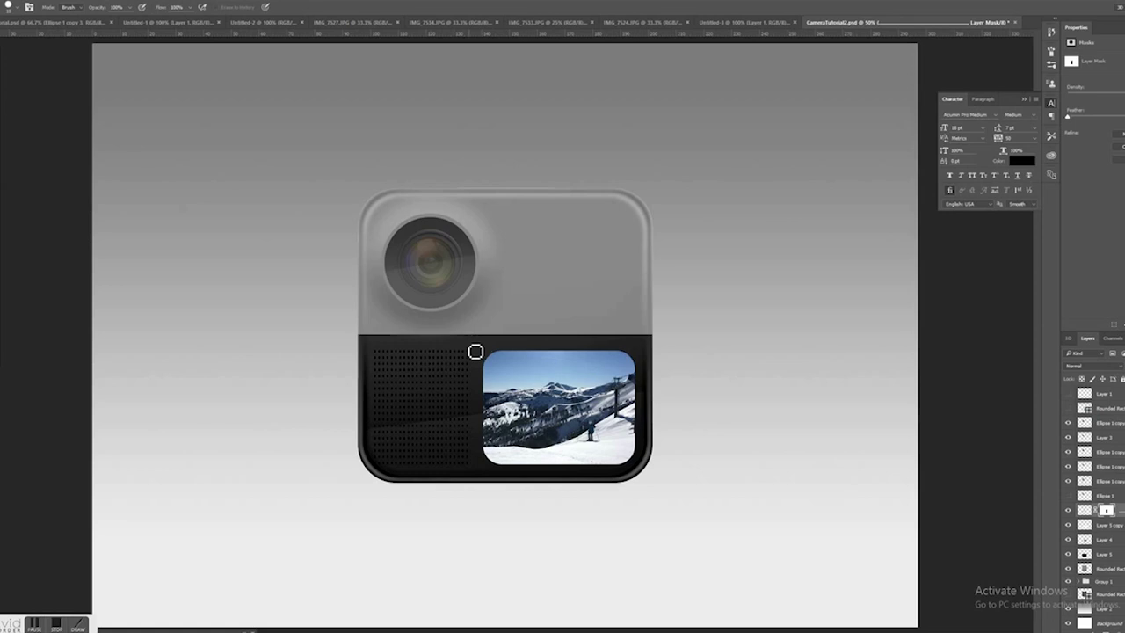
Soften the dot grid's outline by masking out its four corner dots with a small hard brush.
key("z")
left_click(489, 422)
left_click(489, 423)
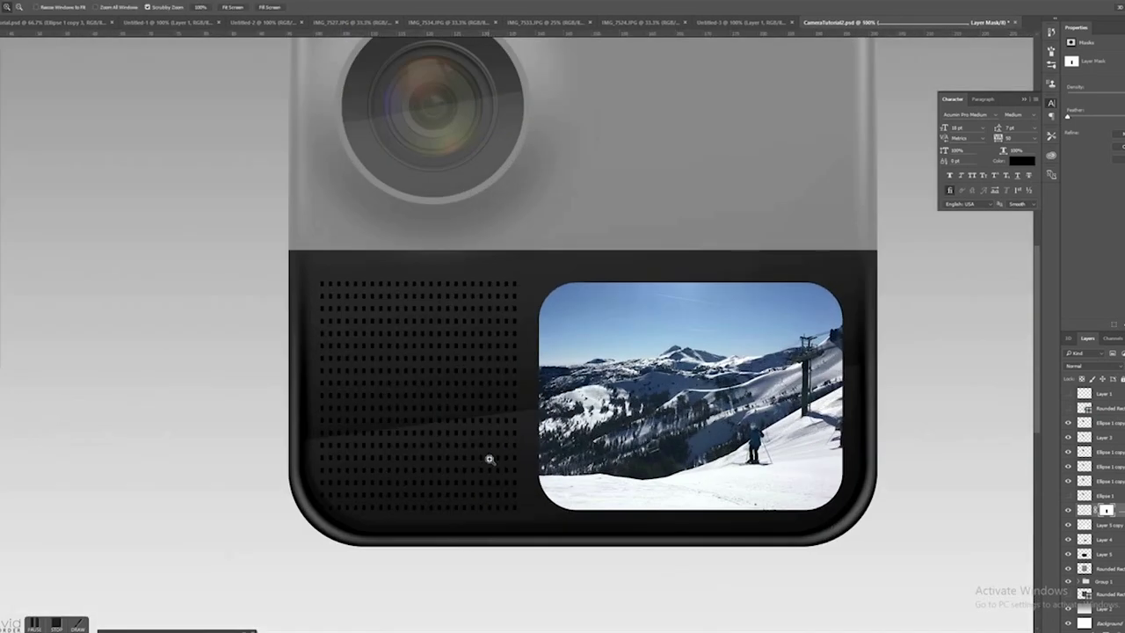
left_click(489, 459)
key("b")
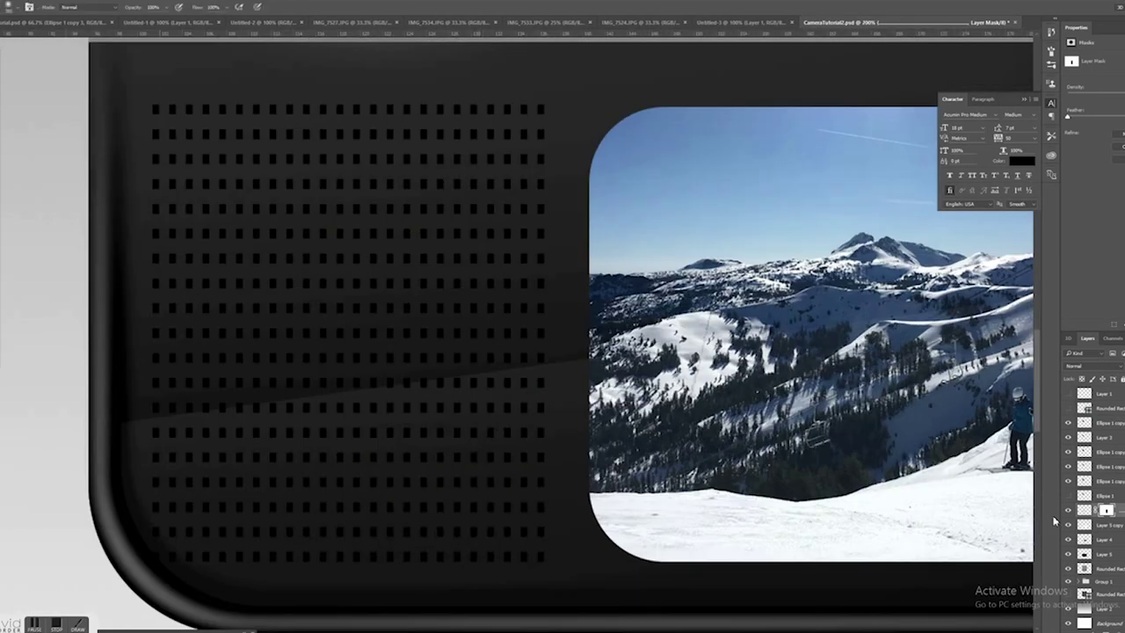
left_click(20, 8)
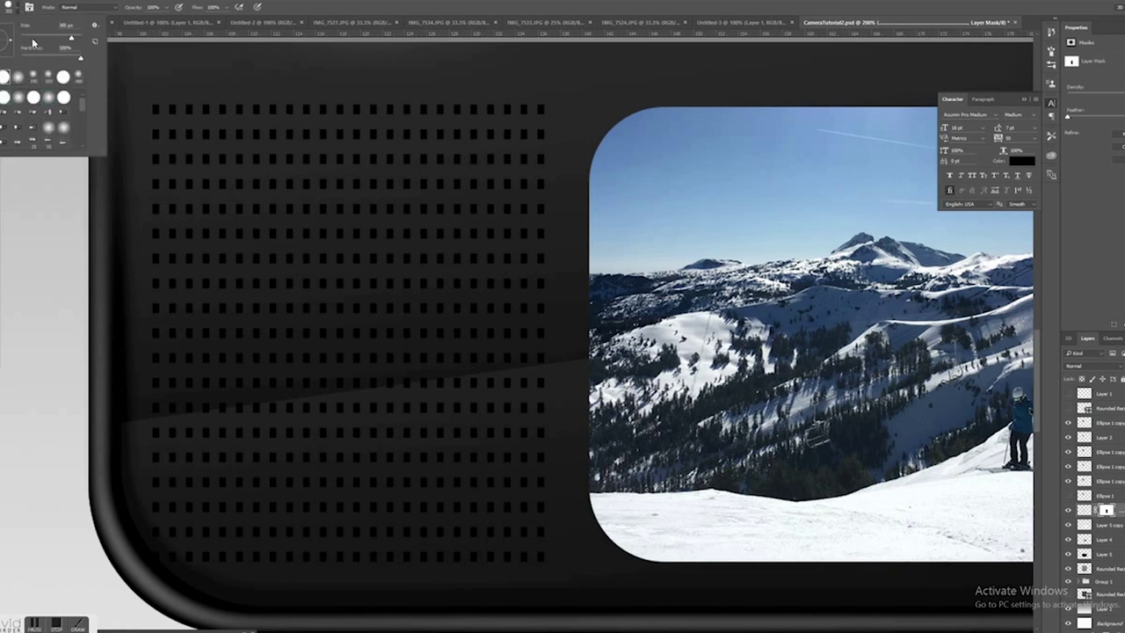
left_click(146, 100)
left_click(153, 107)
left_click(541, 107)
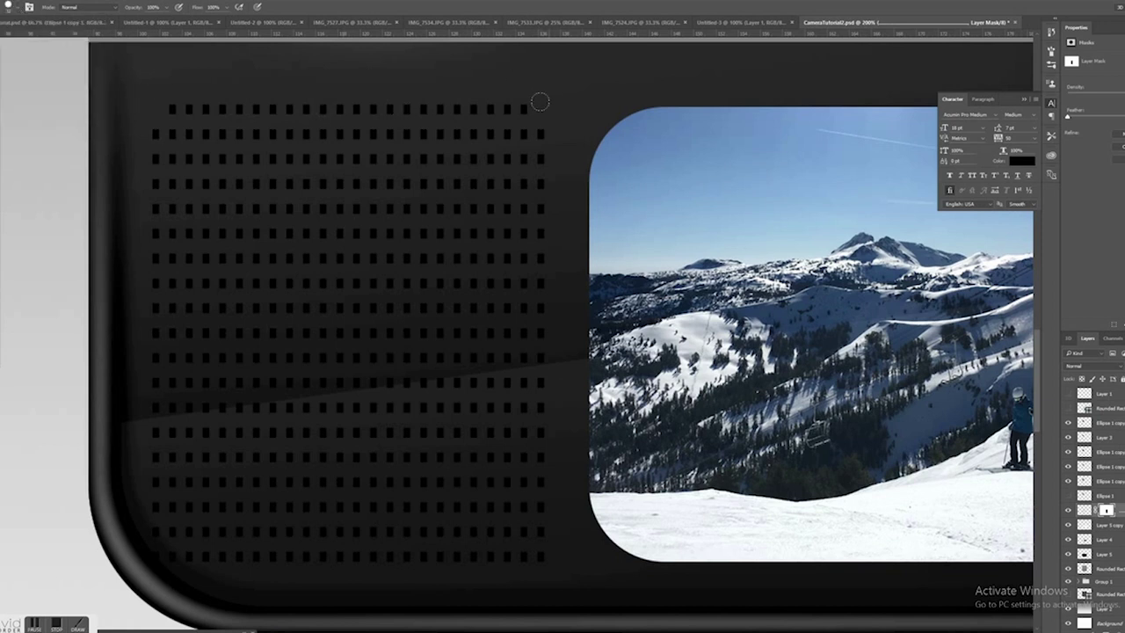
left_click(541, 555)
left_click(154, 556)
Transform the dot grid to a shorter height so it sits as a speaker grille beside the photo.
key("ctrl+t")
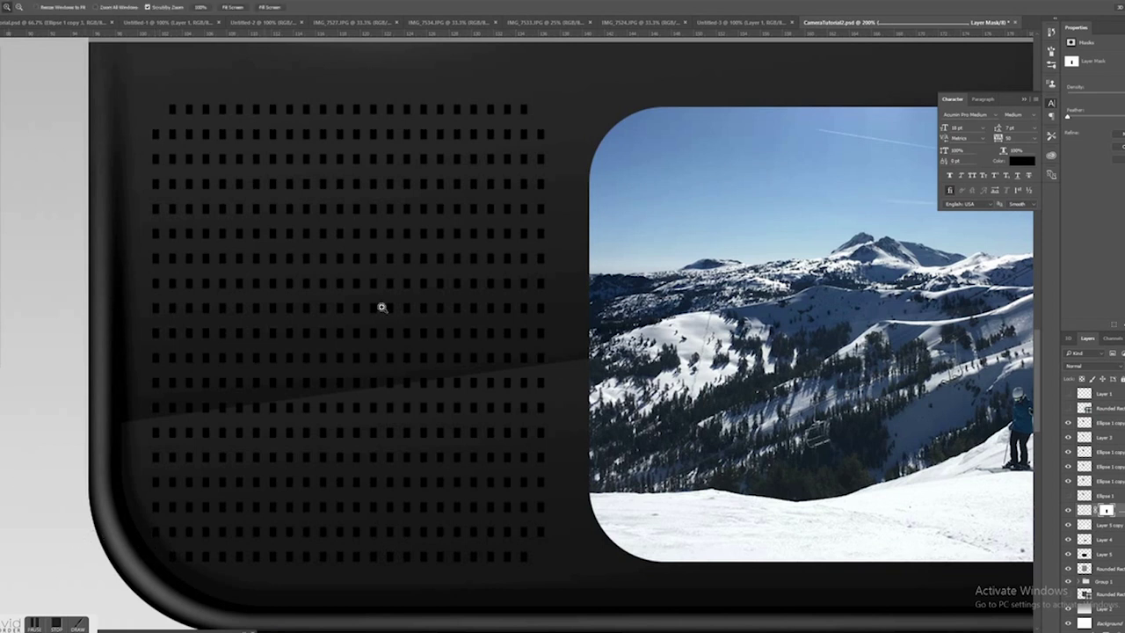
key("ctrl+minus")
key("ctrl+minus")
key("ctrl+minus")
mouse_move(436, 351)
left_mouse_down()
mouse_move(495, 353)
mouse_move(439, 365)
left_mouse_up()
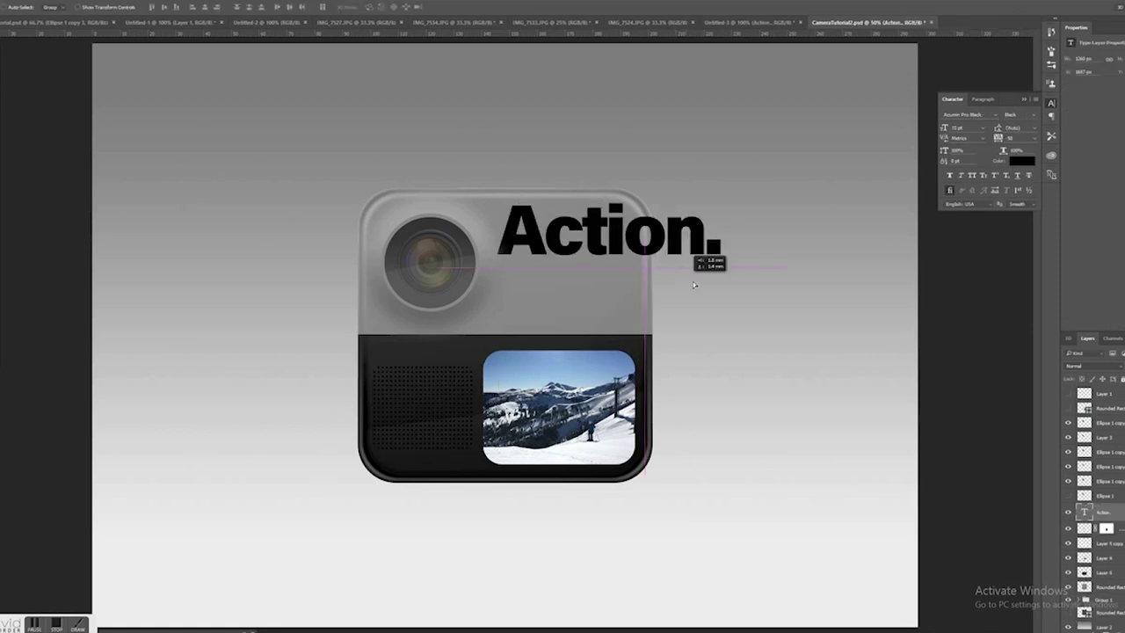
Move the "Action." lettering onto the body's upper half beside the lens and scale it down to fit the empty area.
left_click_drag(684, 272, 702, 287)
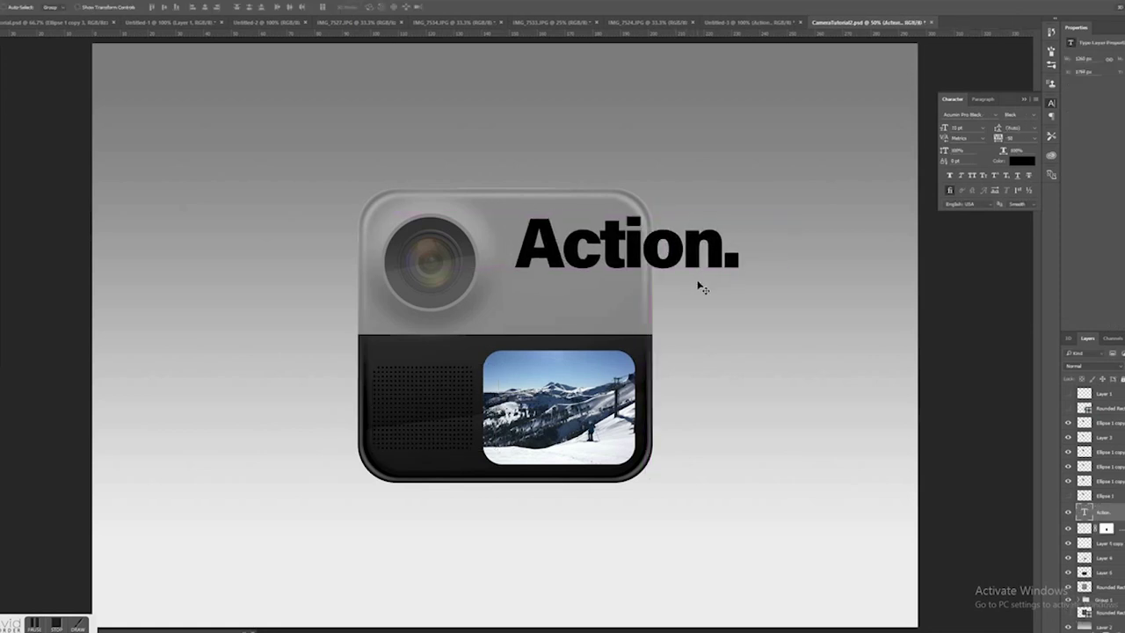
key("ctrl+t")
left_click_drag(753, 204, 593, 283)
key("Return")
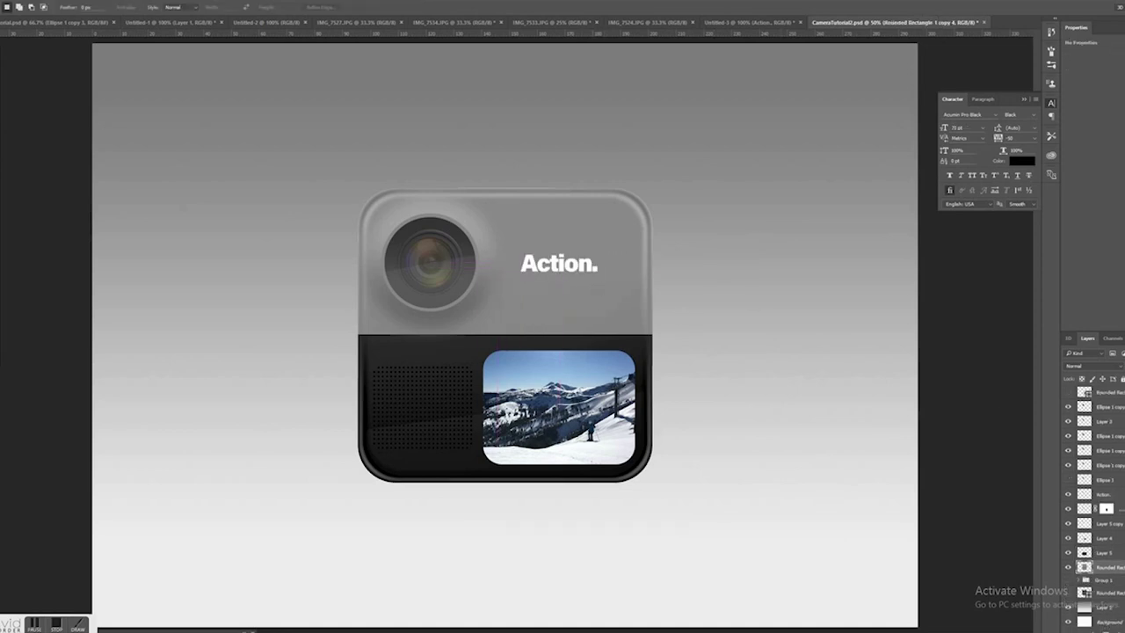
Copy the upper half of the camera body onto its own layer and raise it to just beneath the lens layers.
left_click(154, 2)
mouse_move(165, 192)
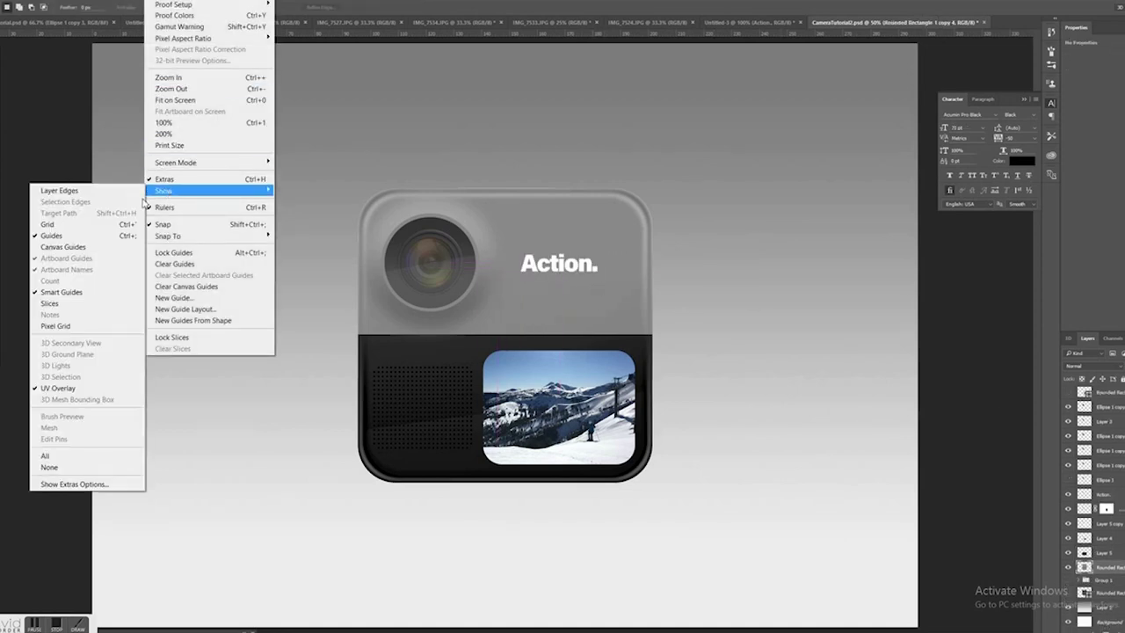
left_click(62, 247)
left_click_drag(262, 139, 745, 334)
key("ctrl+j")
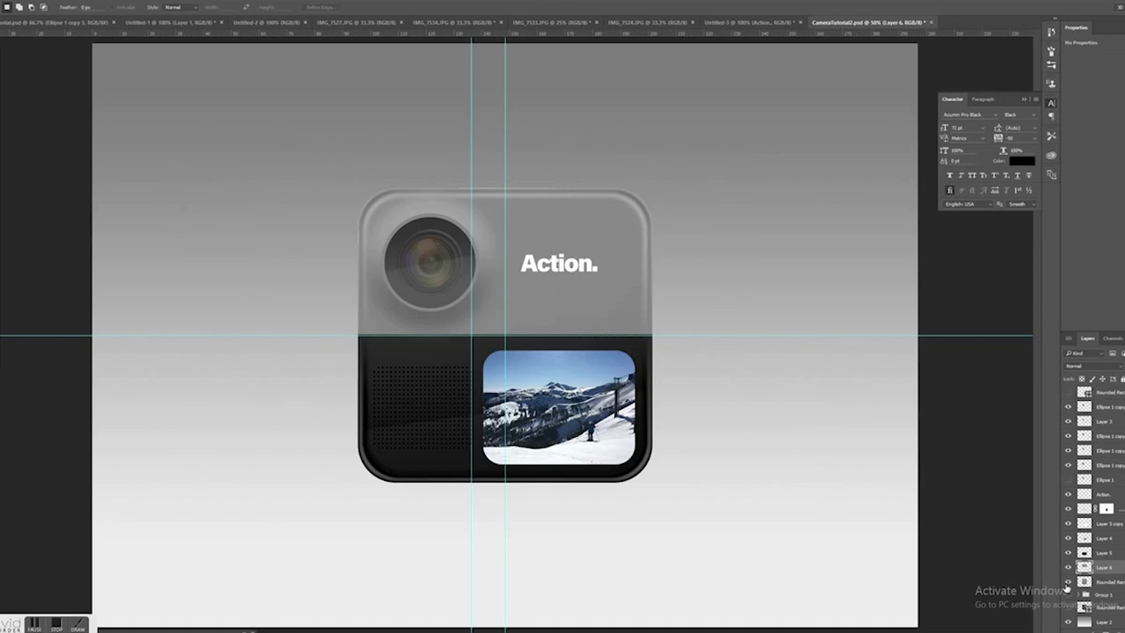
left_click_drag(1122, 559, 1111, 477)
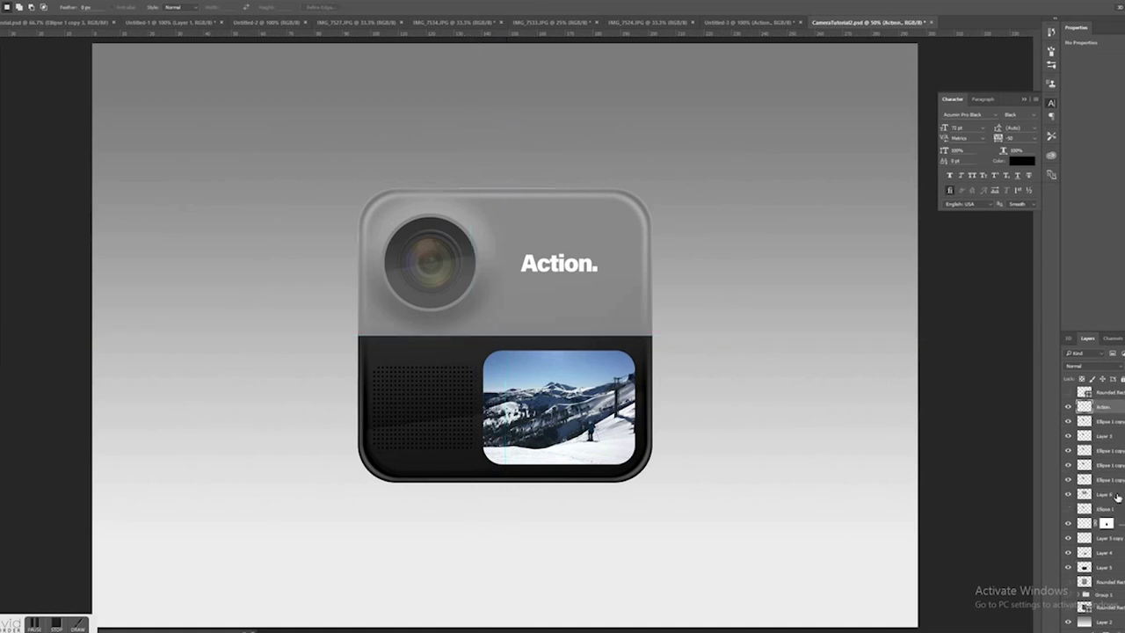
left_click(1109, 491)
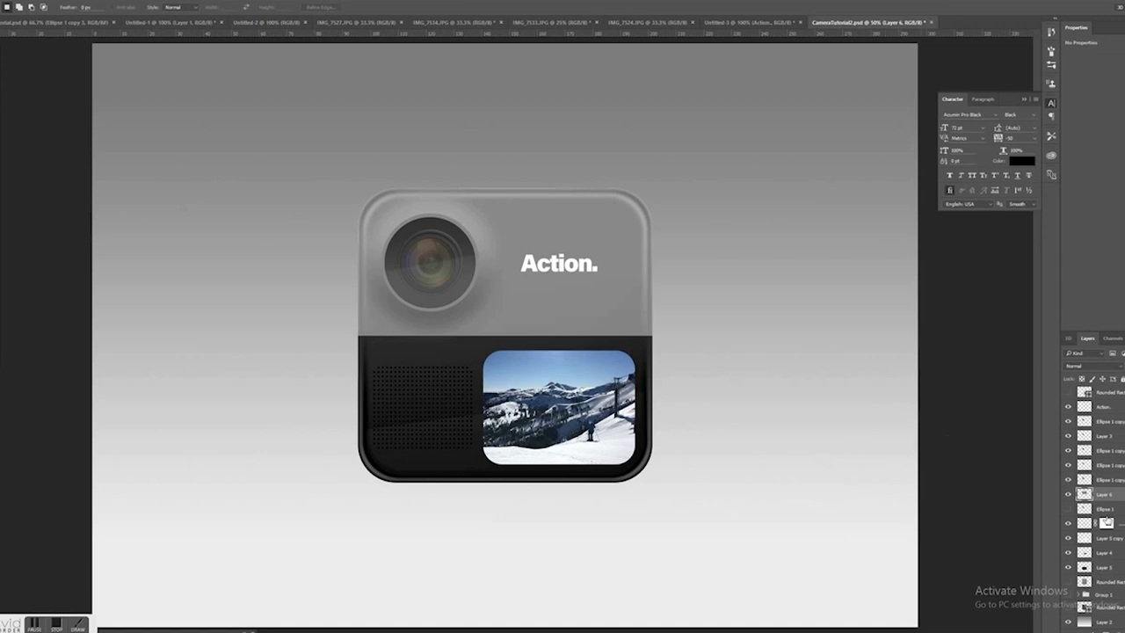
left_click(1111, 480)
left_click(1103, 424, "shift")
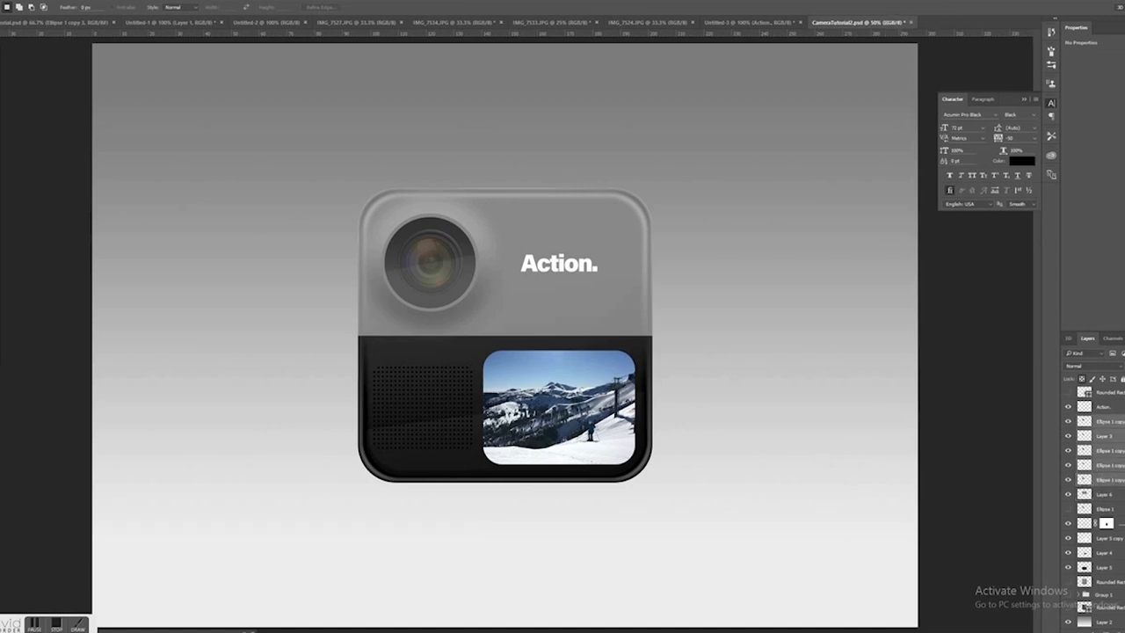
key("v")
left_click_drag(475, 301, 506, 302)
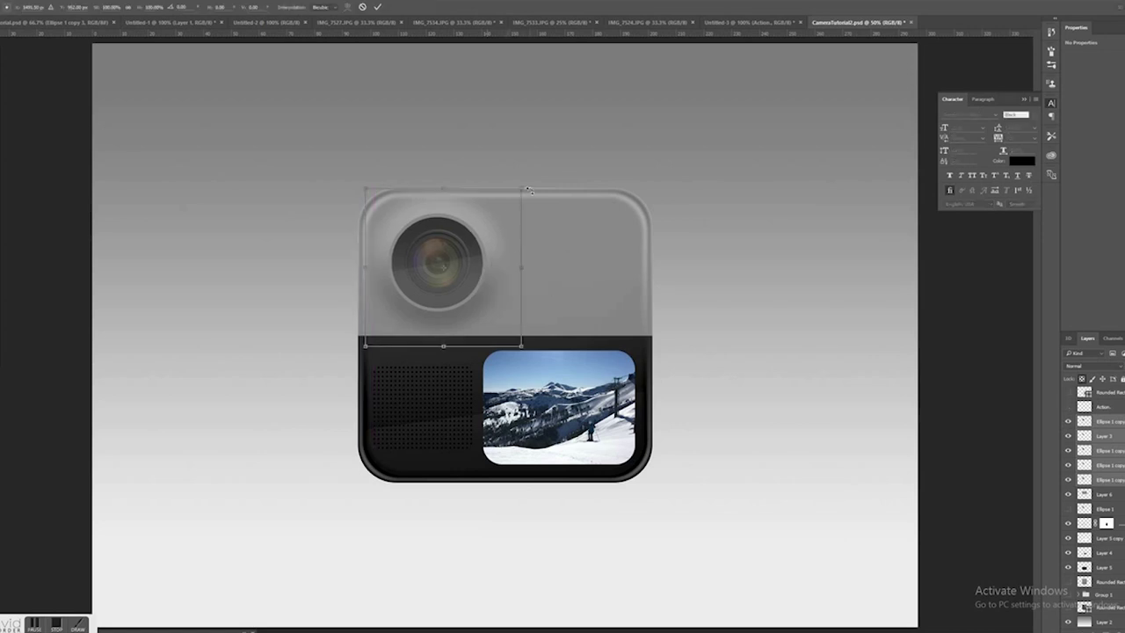
left_click_drag(521, 190, 502, 214)
mouse_move(454, 247)
left_mouse_down()
mouse_move(425, 221)
mouse_move(454, 251)
left_mouse_up()
left_click(3, 74)
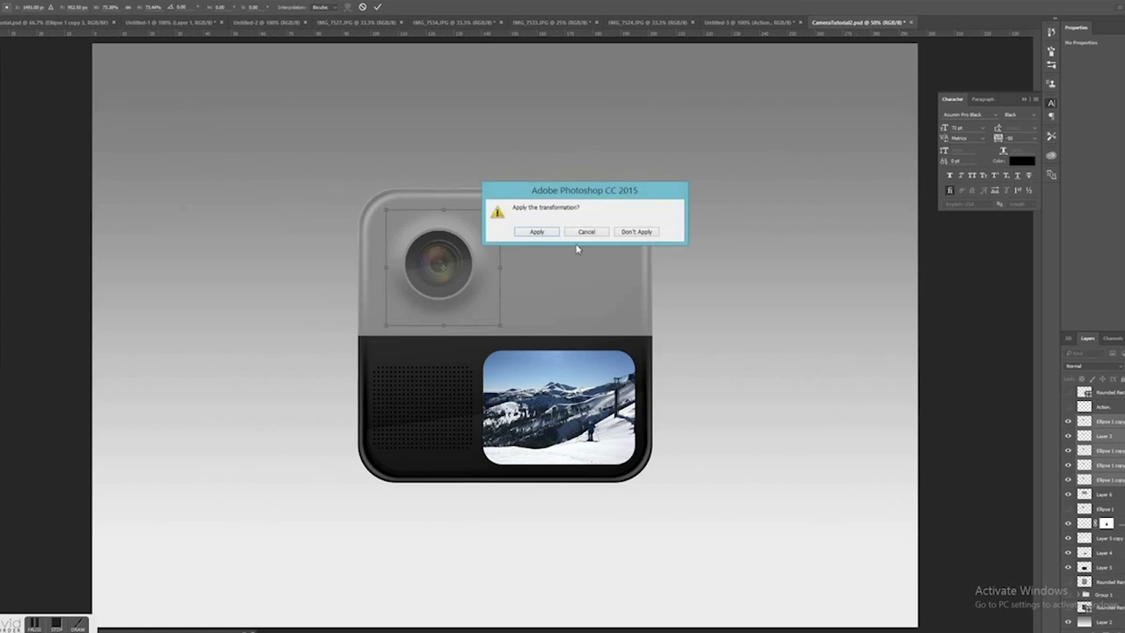
left_click(640, 236)
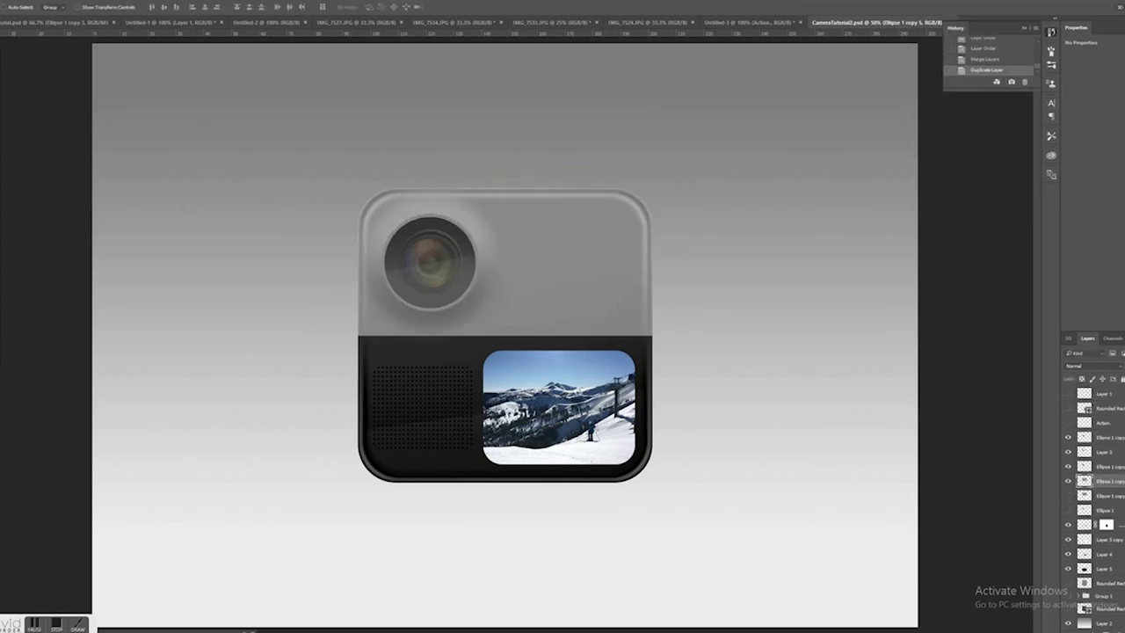
Darken the upper body layer to charcoal with Levels by strongly raising the black input level.
left_click(122, 1)
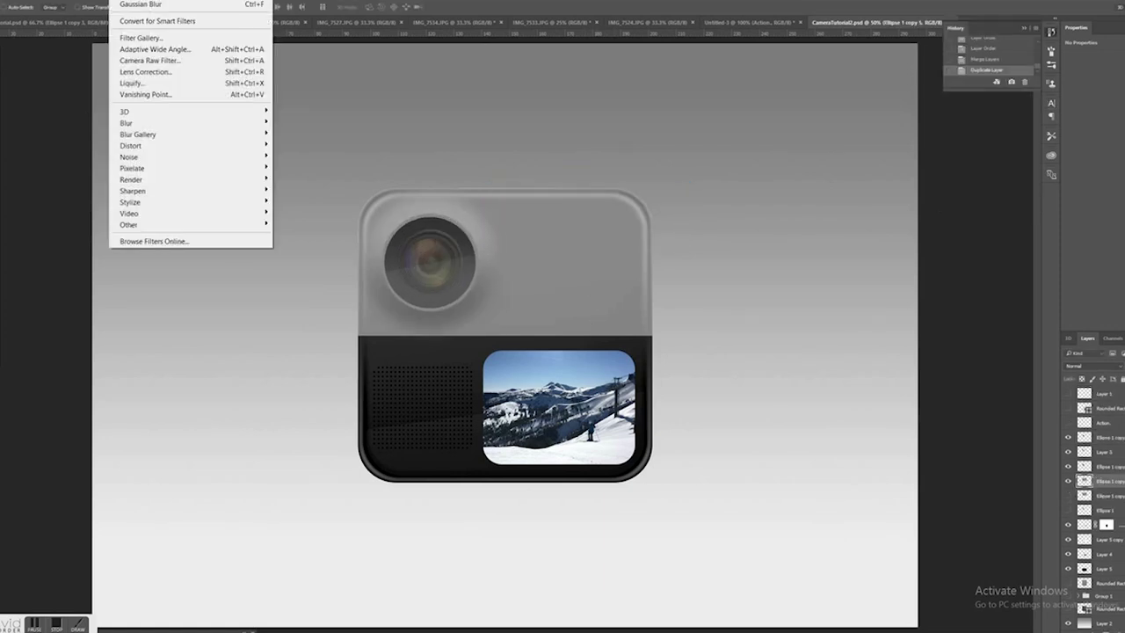
mouse_move(32, 2)
mouse_move(49, 21)
left_click(171, 32)
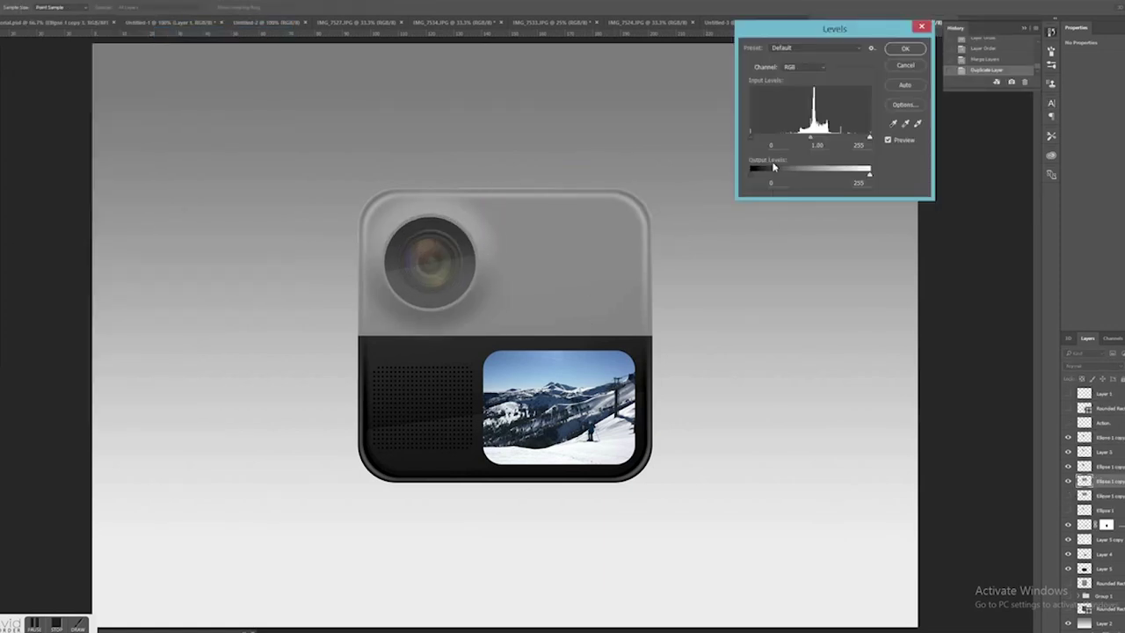
left_click_drag(752, 135, 845, 142)
left_click(905, 48)
Apply Add Noise to the upper body layer with uniform distribution and monochromatic grain.
left_click(123, 1)
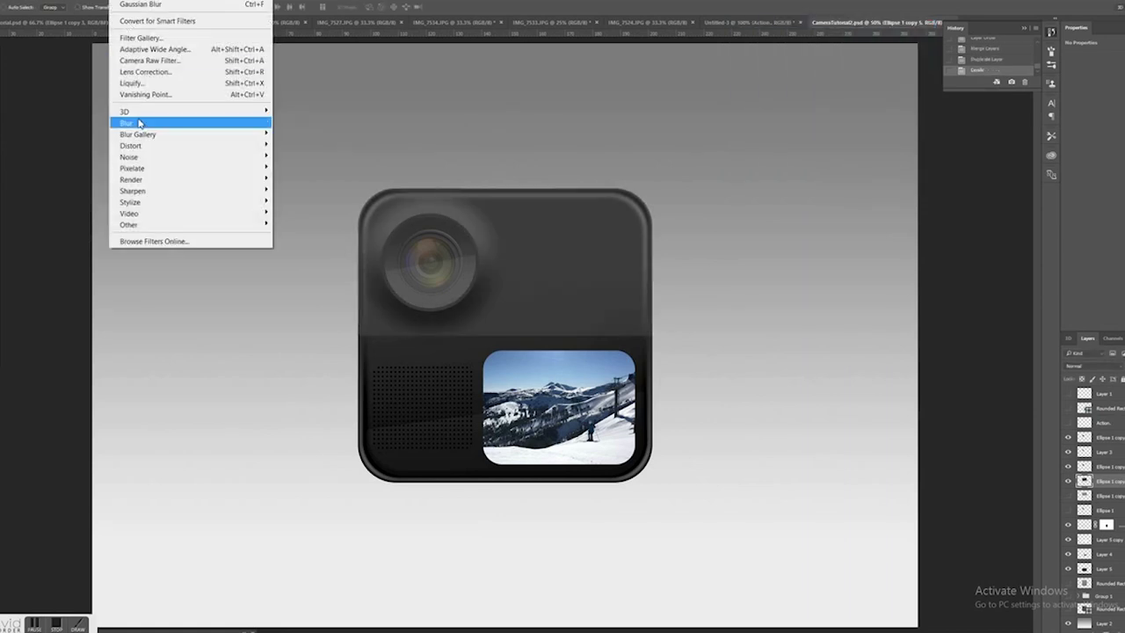
mouse_move(171, 163)
left_click(62, 156)
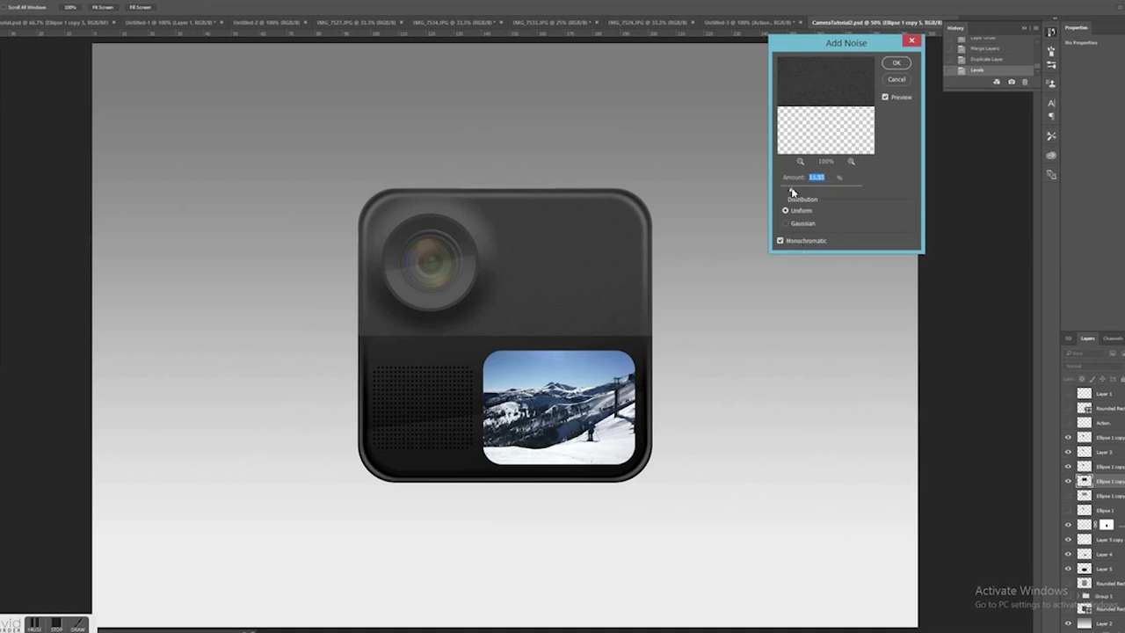
key("Return")
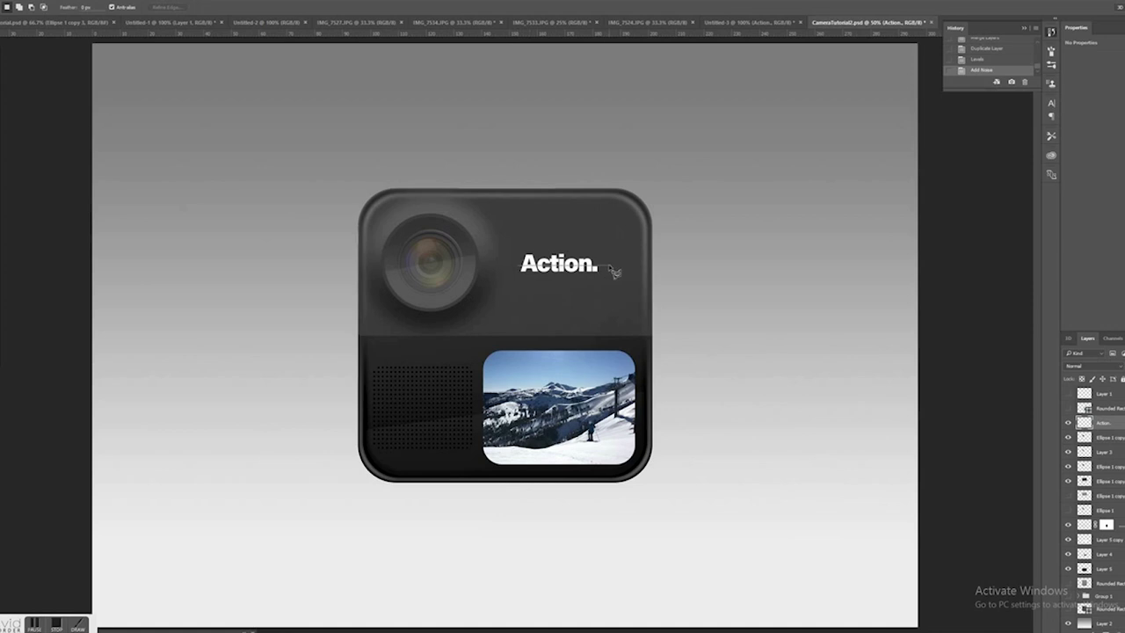
Outline the upper part of the "Action." lettering with a Polygonal Lasso selection.
left_click(606, 263)
left_click(579, 244)
left_click(547, 243)
left_click(525, 246)
left_click(518, 268)
Shade the selected upper part of the "Action." lettering with the Burn tool, using the Highlights range.
key("o")
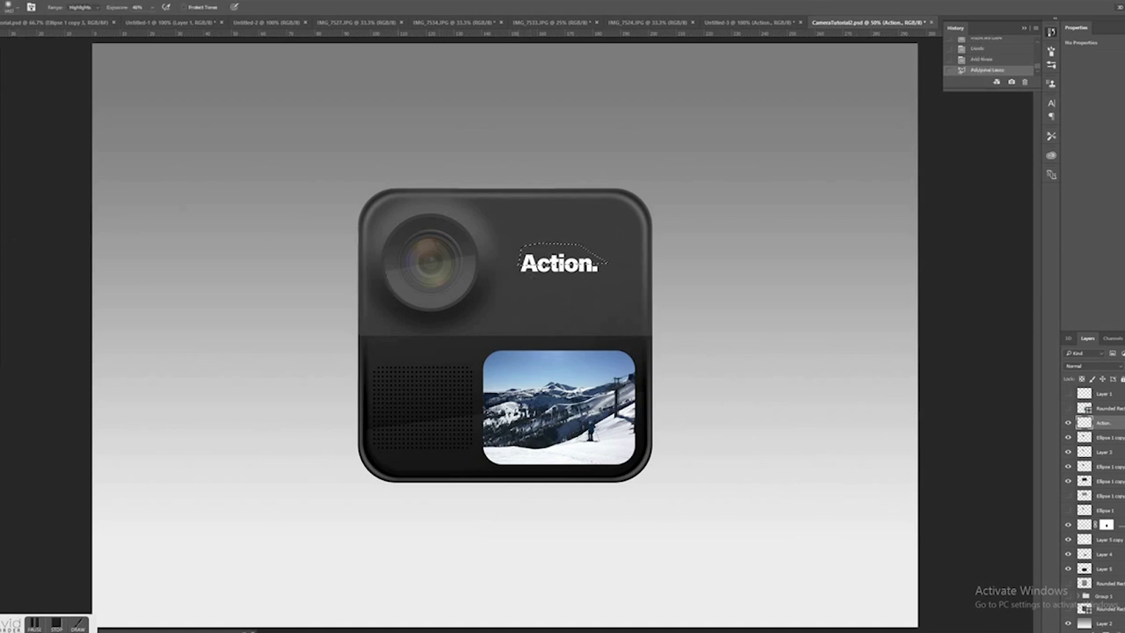
right_click(2, 225)
left_click(19, 232)
left_click(583, 198)
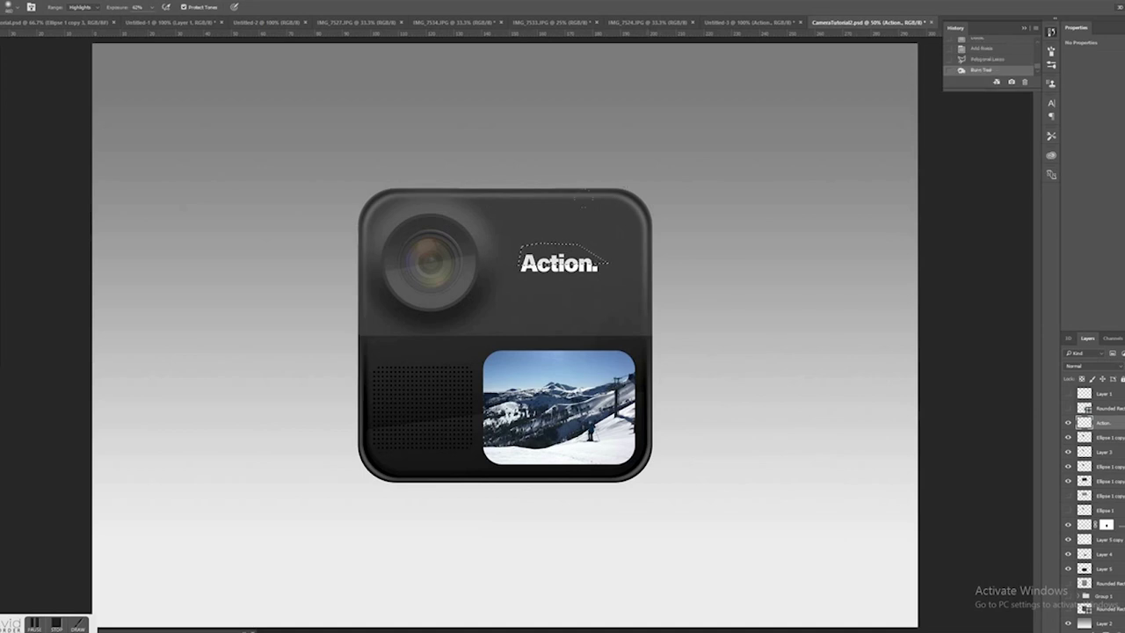
left_click(16, 11)
left_click(53, 38)
mouse_move(521, 249)
left_mouse_down()
mouse_move(632, 259)
mouse_move(510, 250)
left_mouse_up()
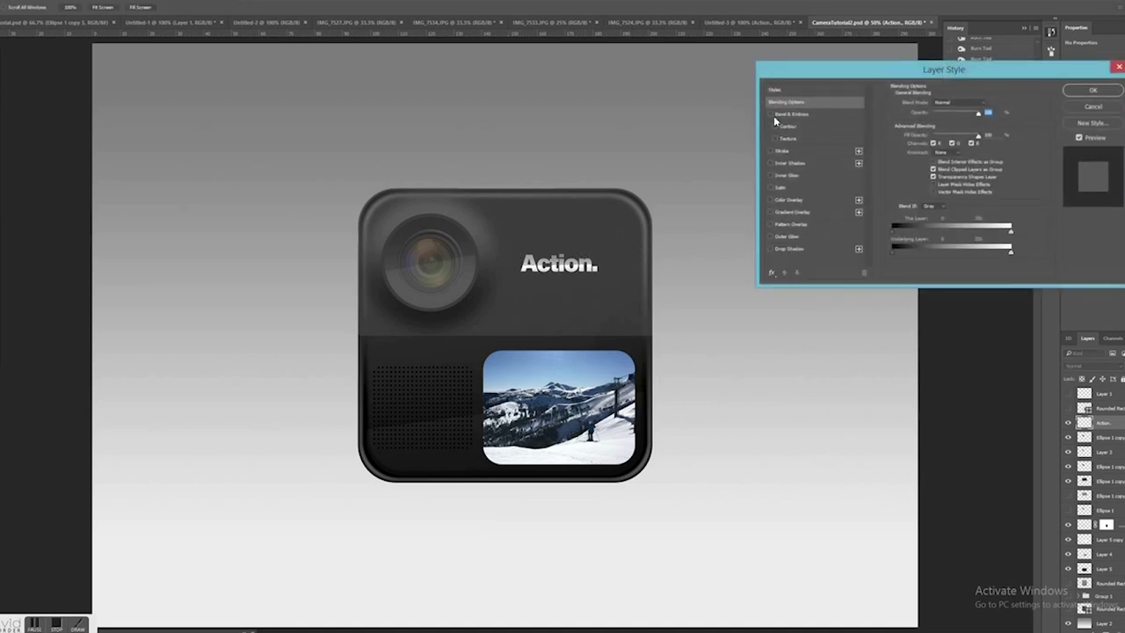
Give the "Action." lettering a faint Multiply drop shadow and scale it down to about 22.3 mm wide.
left_click(772, 249)
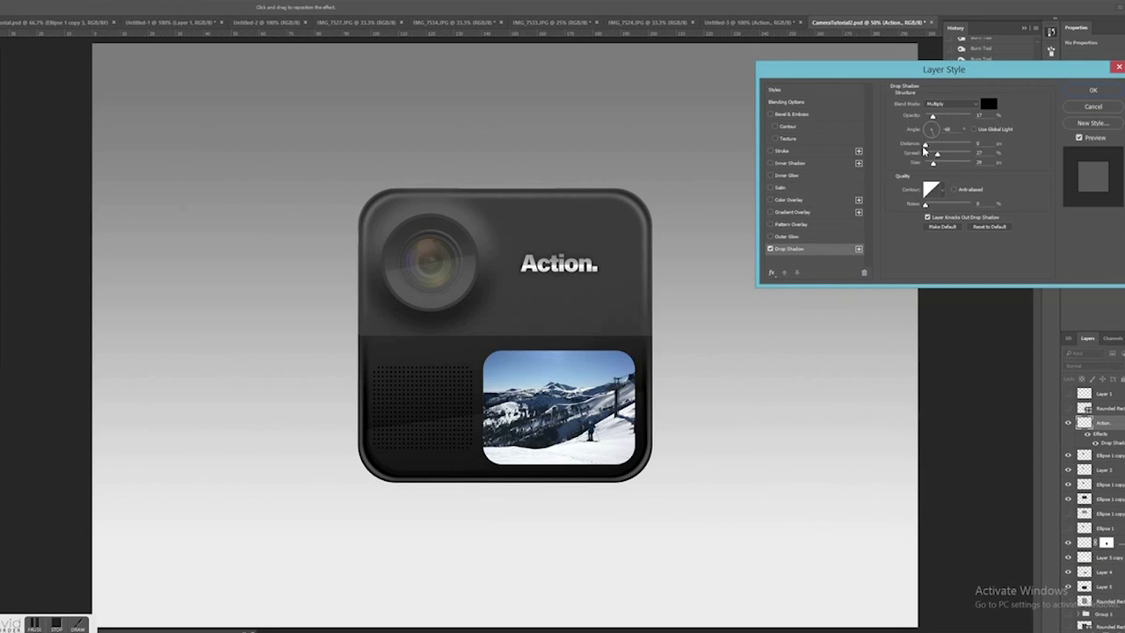
left_click_drag(938, 161, 933, 158)
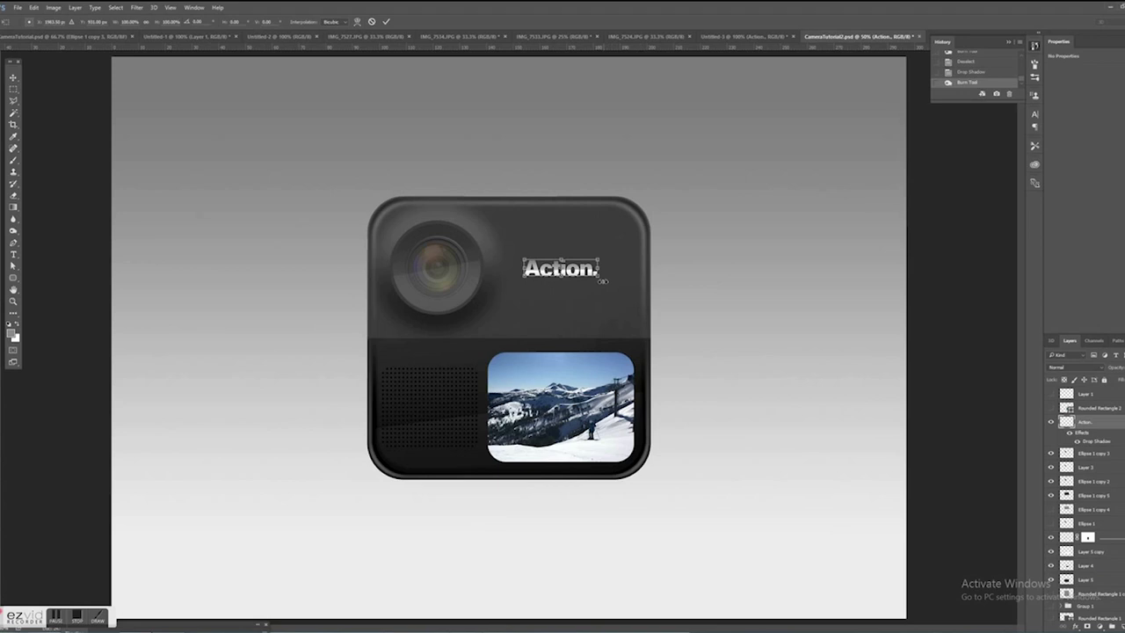
left_click_drag(598, 275, 594, 275)
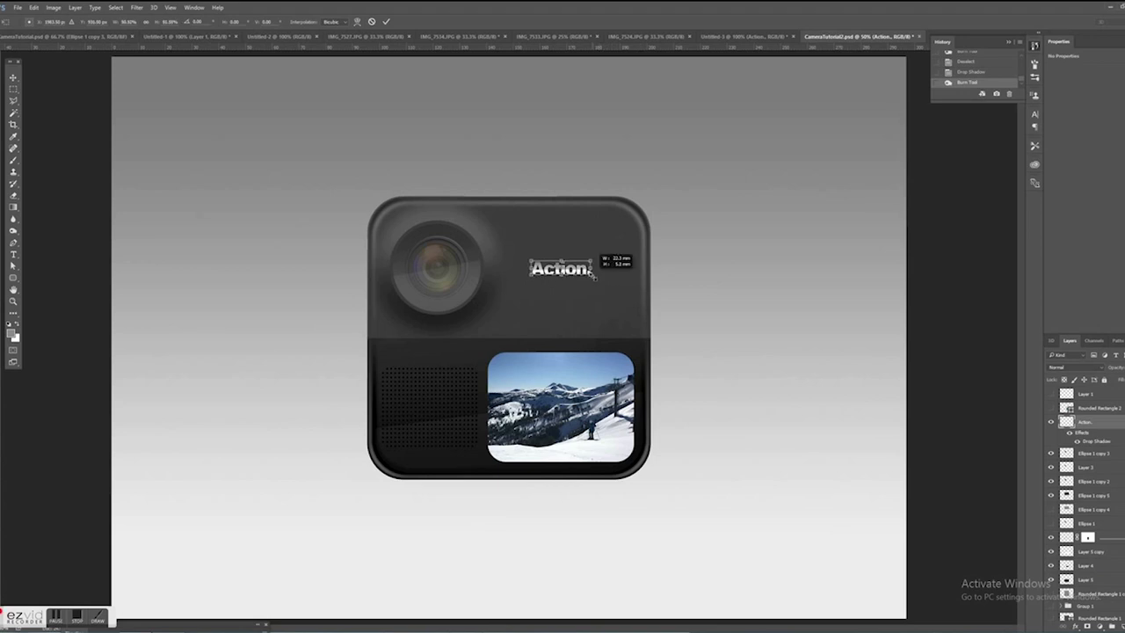
key("Return")
Raise the "Action." lettering's lightness with Hue/Saturation and adjust its layer opacity.
key("ctrl+u")
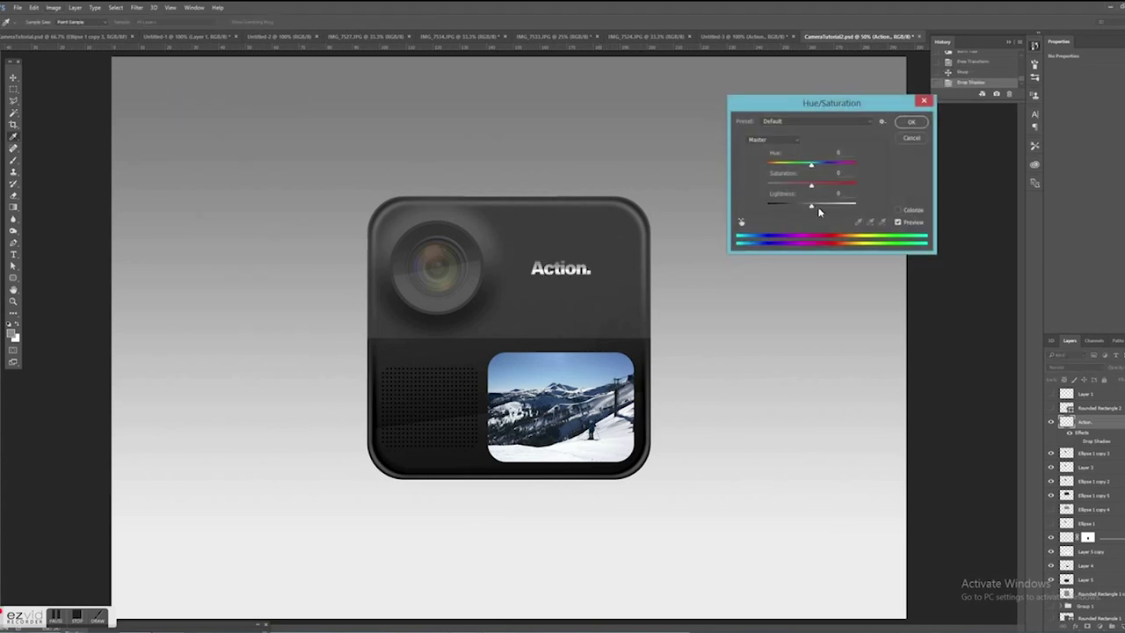
left_click_drag(811, 207, 855, 207)
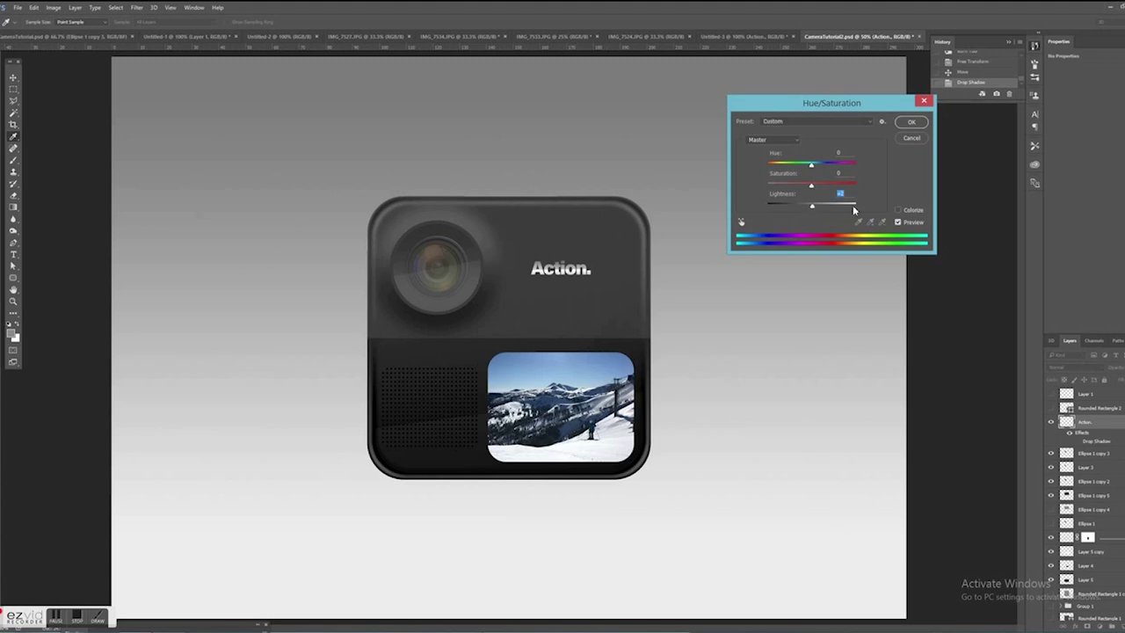
left_click(908, 125)
left_click(1112, 379)
left_click_drag(1108, 379, 1106, 379)
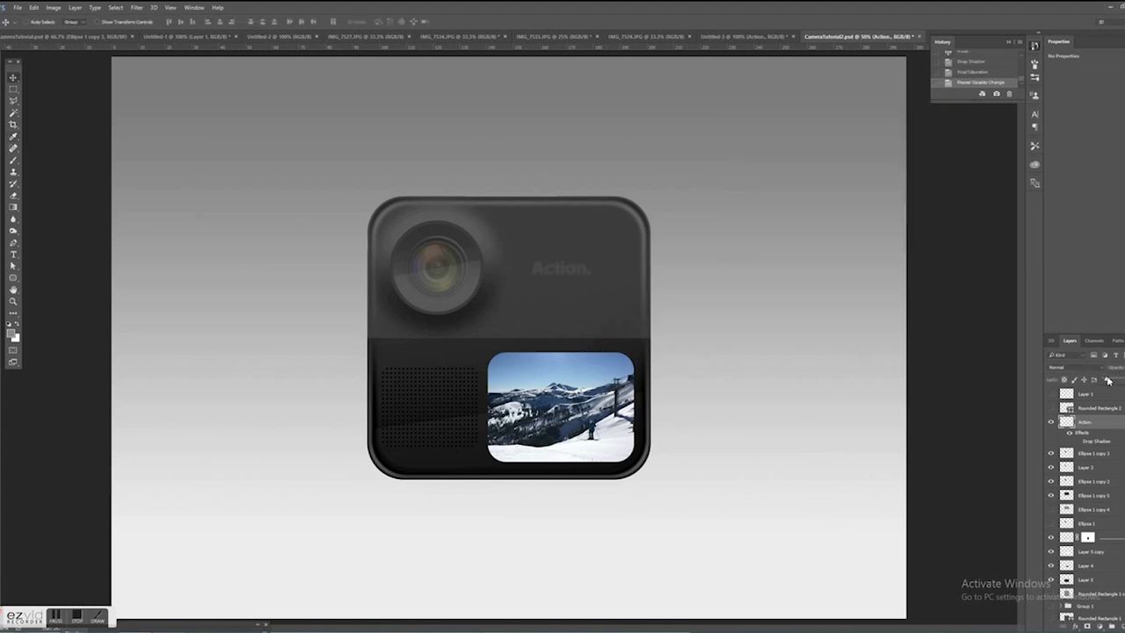
Colorize the upper body layer olive green with Hue/Saturation, using hue 90 and saturation 8.
left_click(577, 319, "ctrl")
key("ctrl+u")
left_click(899, 211)
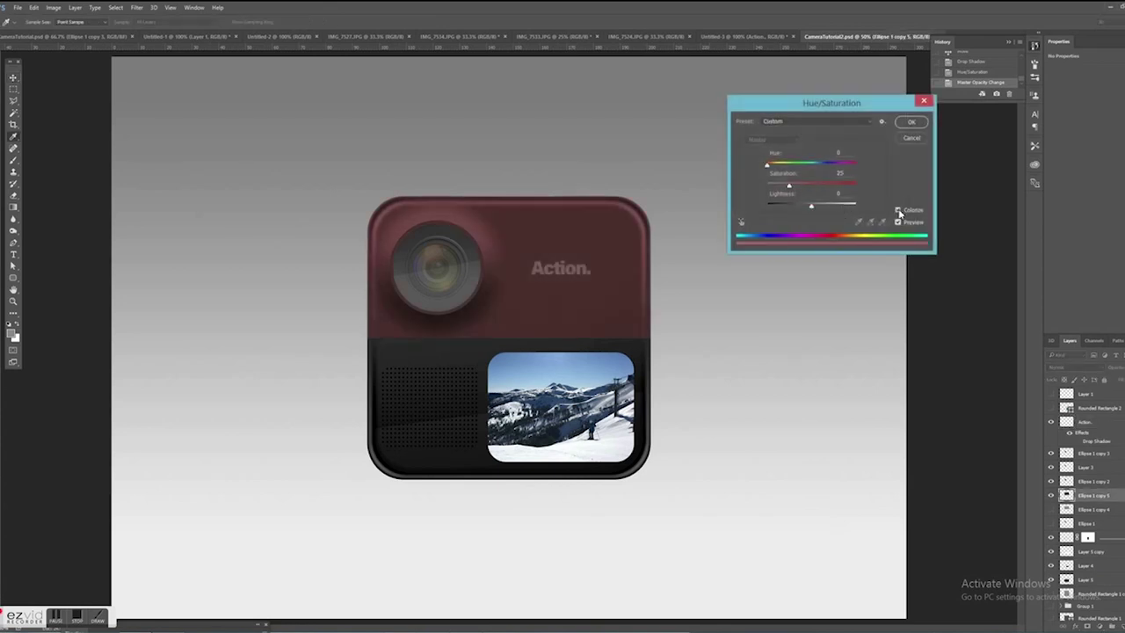
left_click(789, 167)
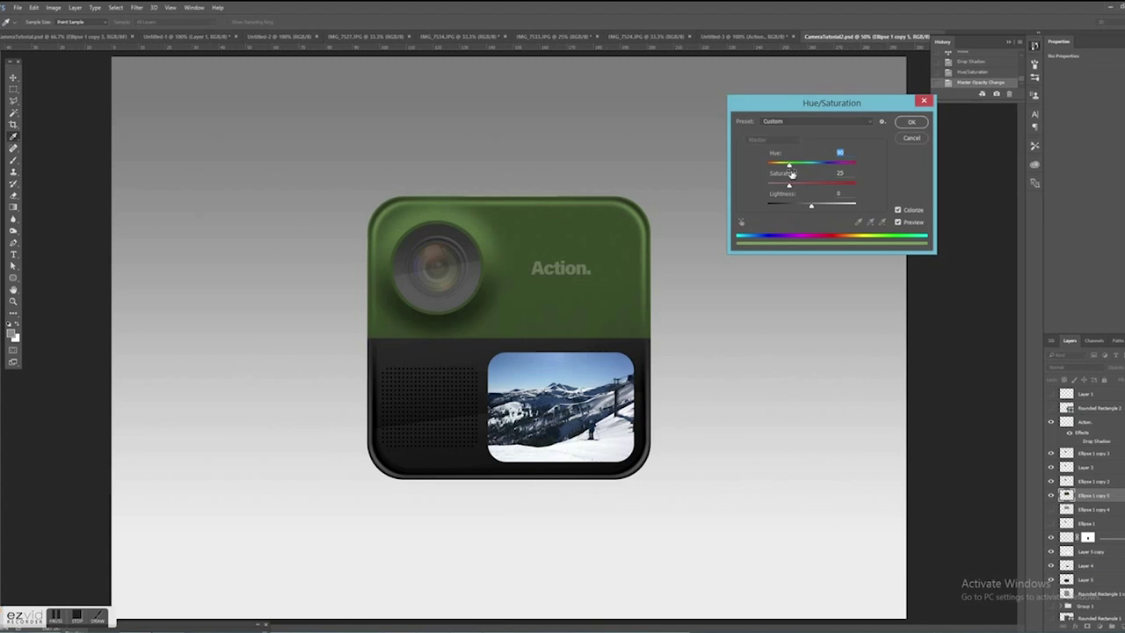
left_click_drag(789, 185, 775, 188)
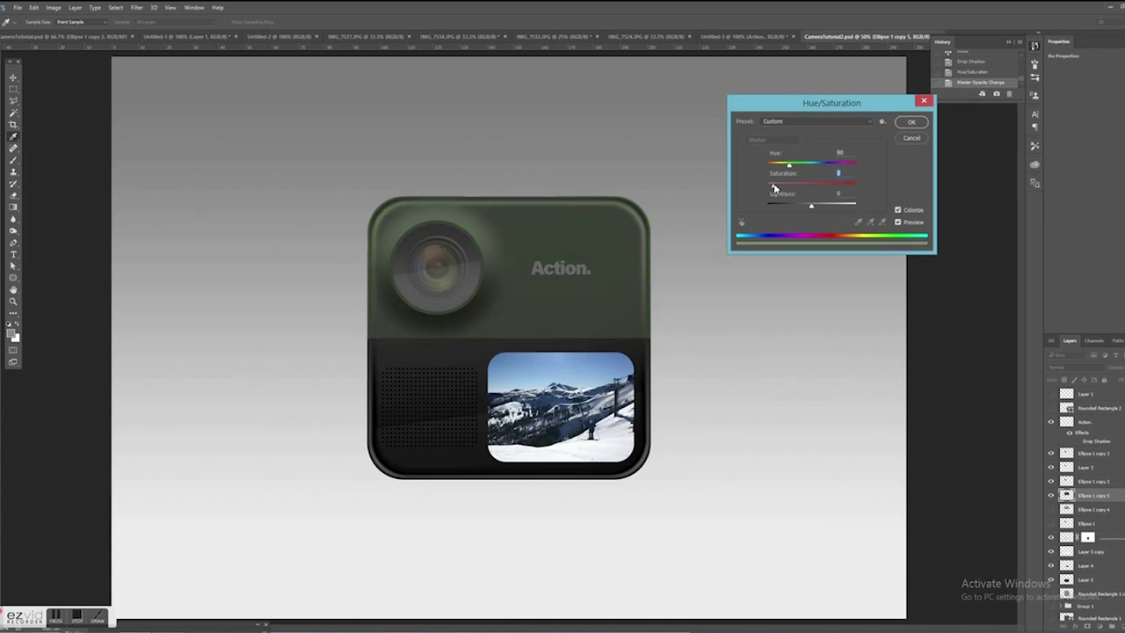
left_click(912, 123)
Duplicate the topmost lens ellipse layer and move the copy below the other lens layers, directly above the green body layer.
right_click(1090, 454)
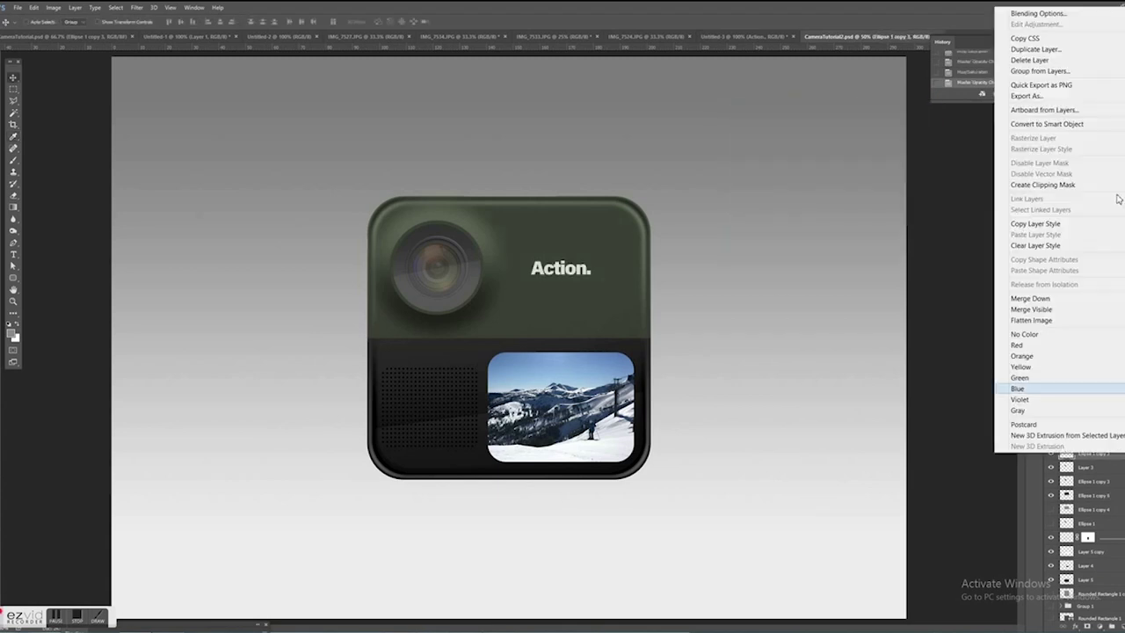
left_click(1037, 50)
left_click(627, 288)
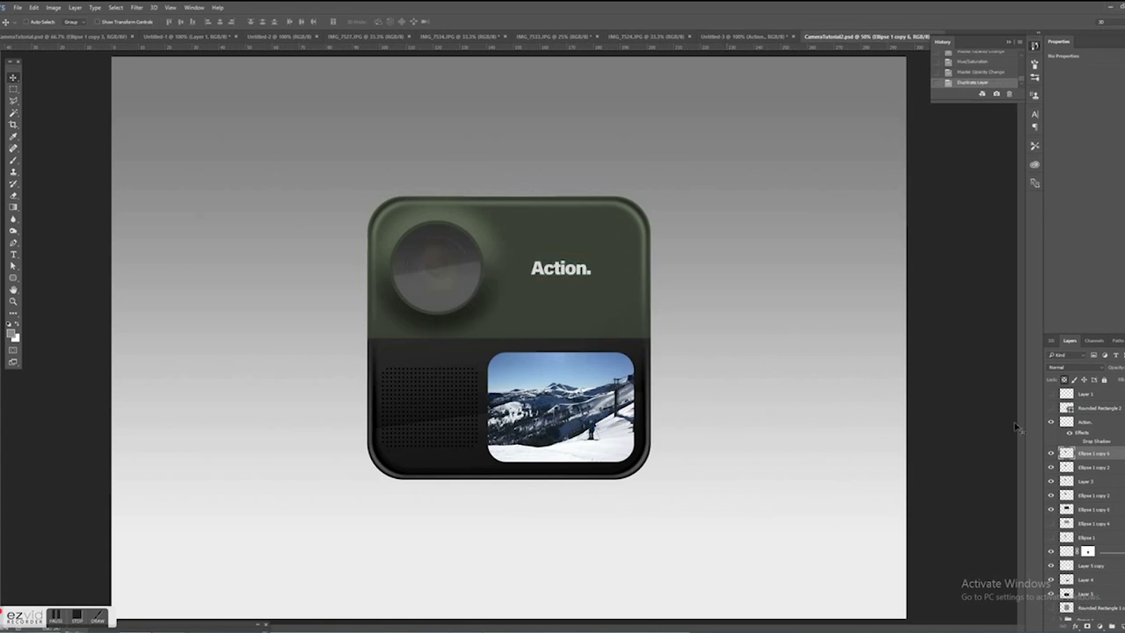
left_click_drag(1111, 454, 1112, 490)
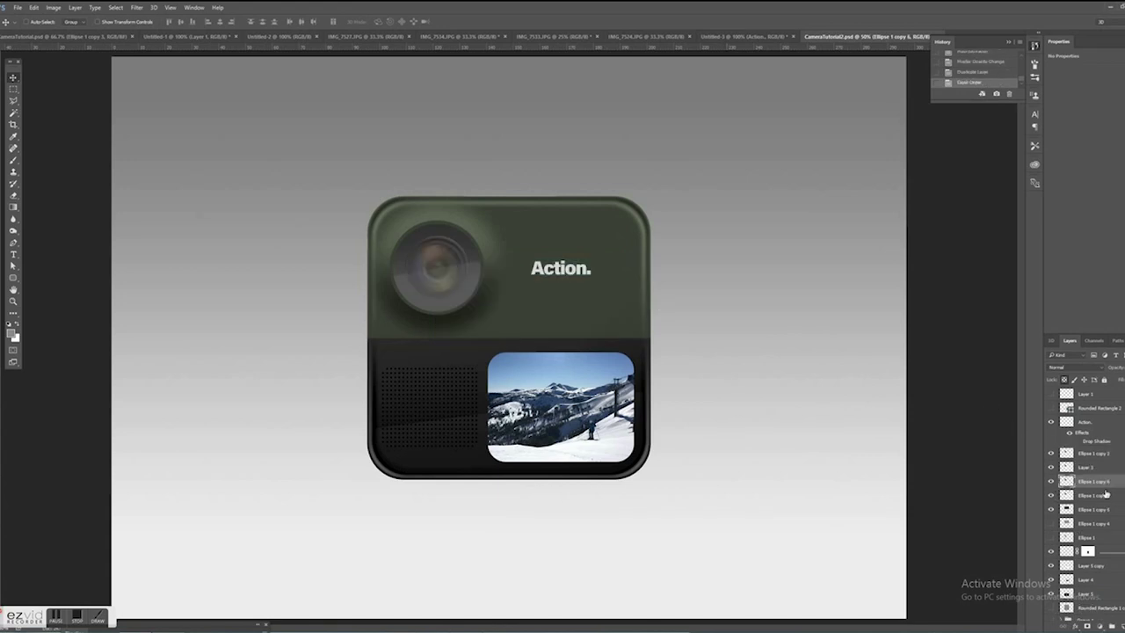
left_click_drag(1115, 483, 1114, 497)
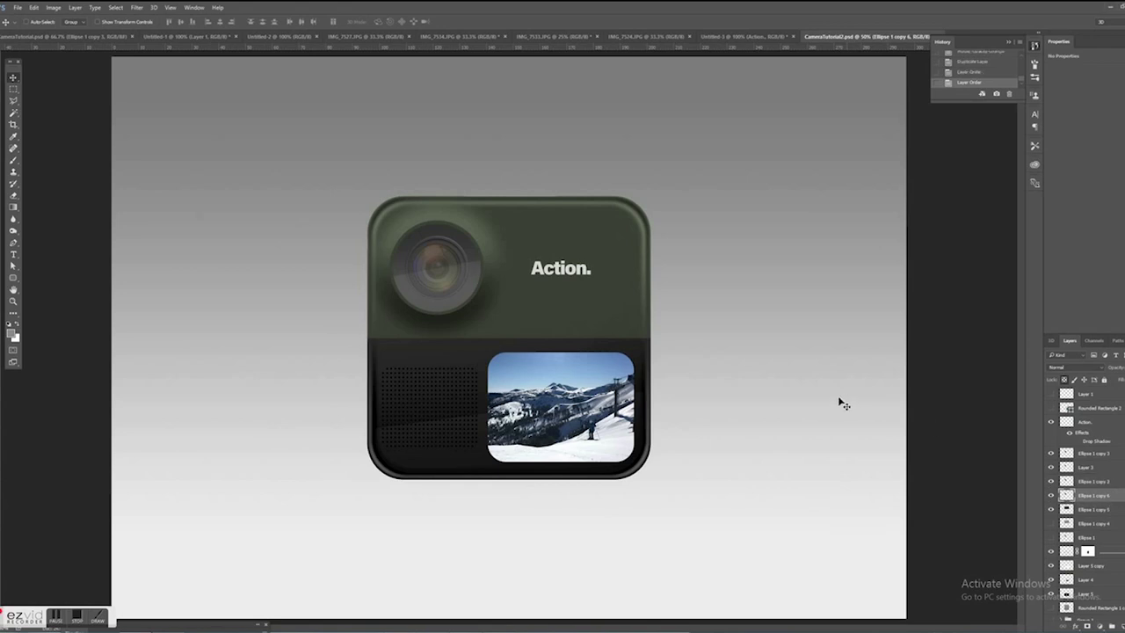
Turn the duplicated lens ellipse black by setting its lightness to -100 with Hue/Saturation.
left_click(53, 7)
mouse_move(131, 35)
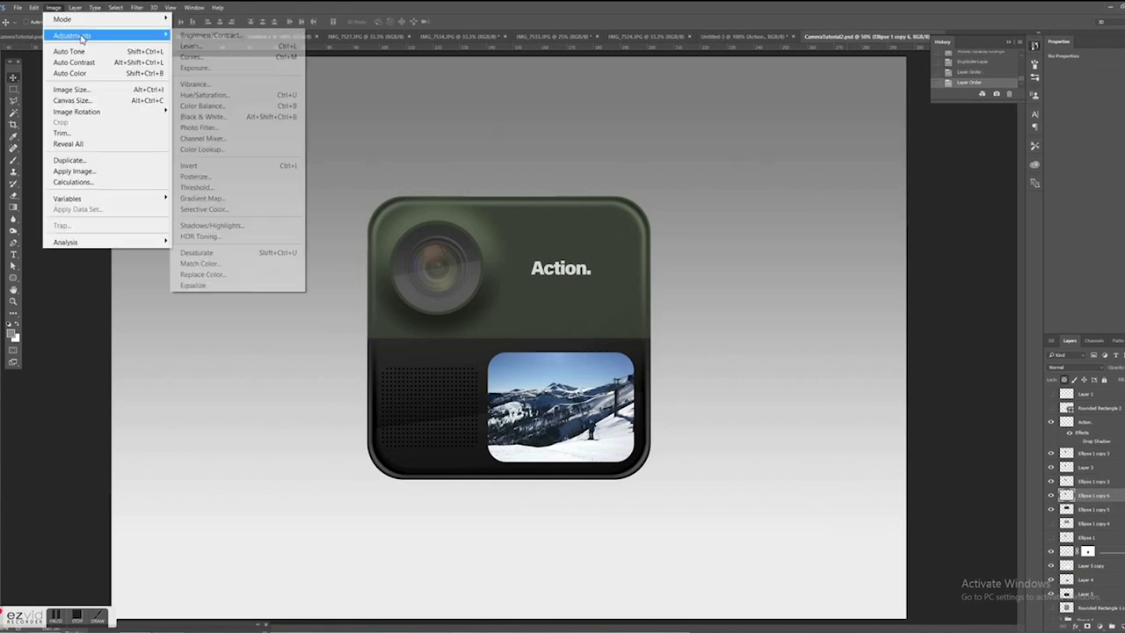
left_click(201, 94)
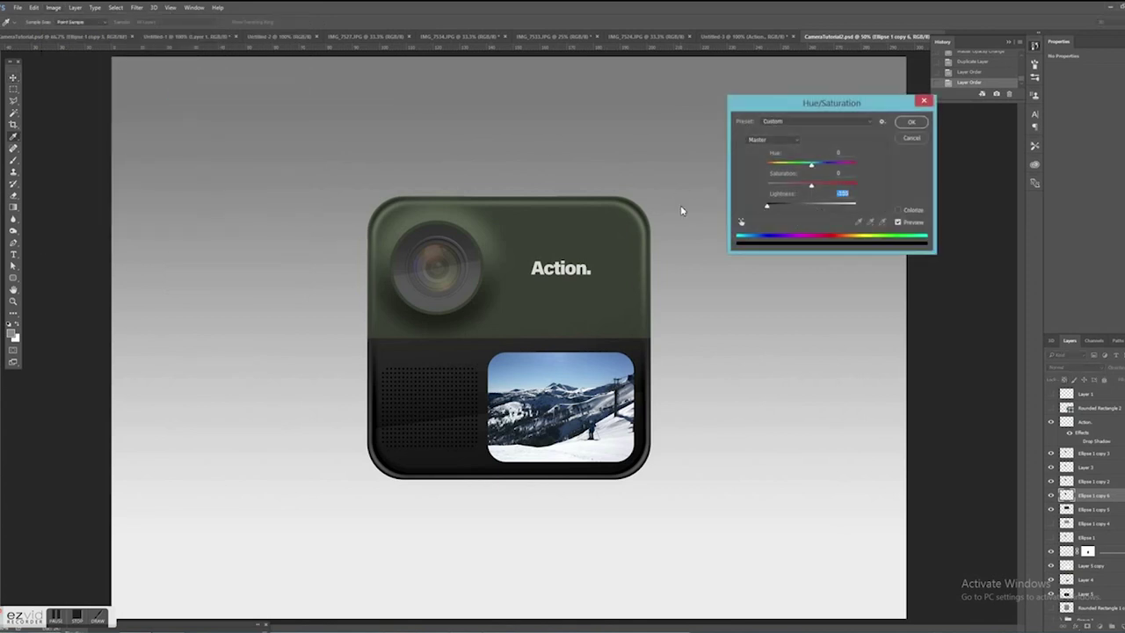
left_click(912, 123)
Scale the selected upper lens layers down slightly with Free Transform, inside the black ellipse beneath them.
key("ctrl+t")
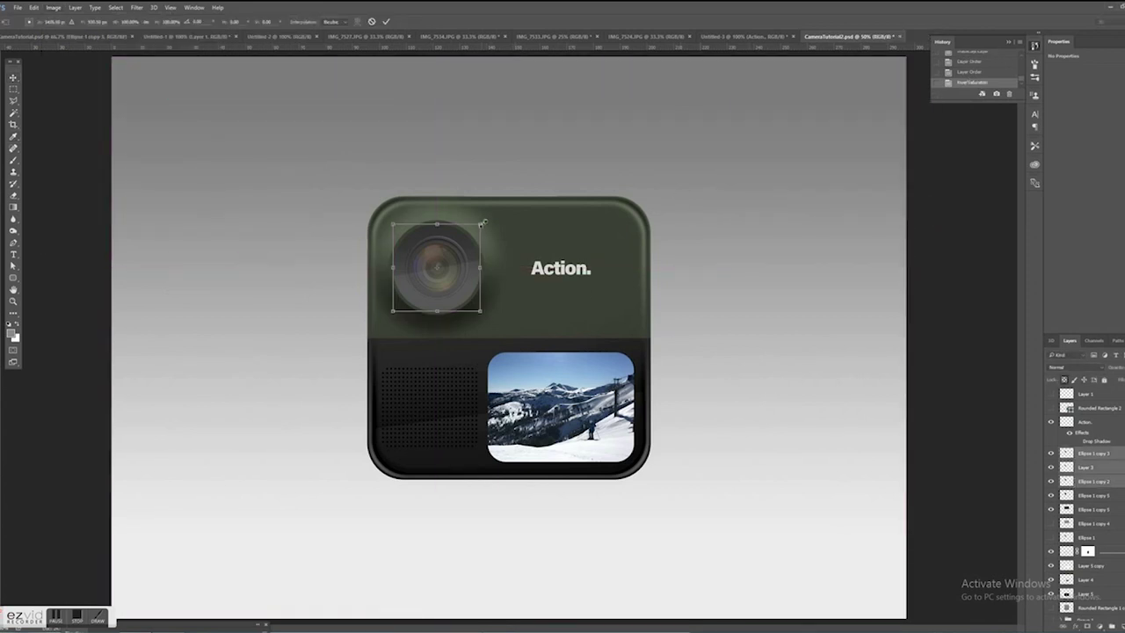
left_click_drag(484, 225, 483, 226)
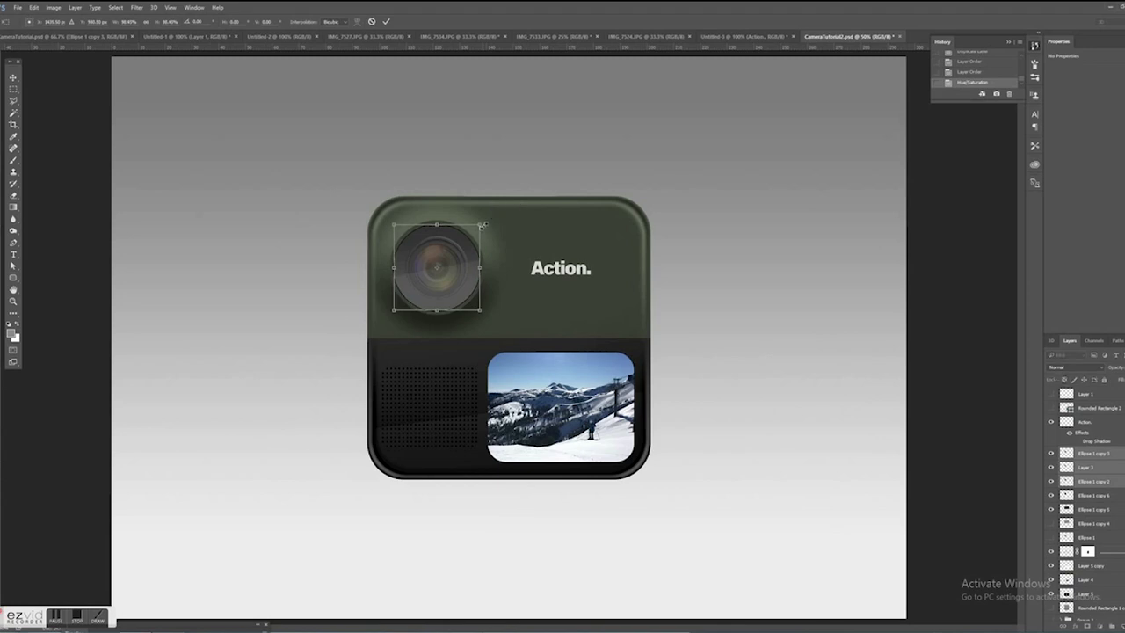
key("Return")
Darken the topmost lens ellipse layer with Levels, raising the black input level to 77 and adjusting the midtones.
left_click(52, 7)
mouse_move(88, 38)
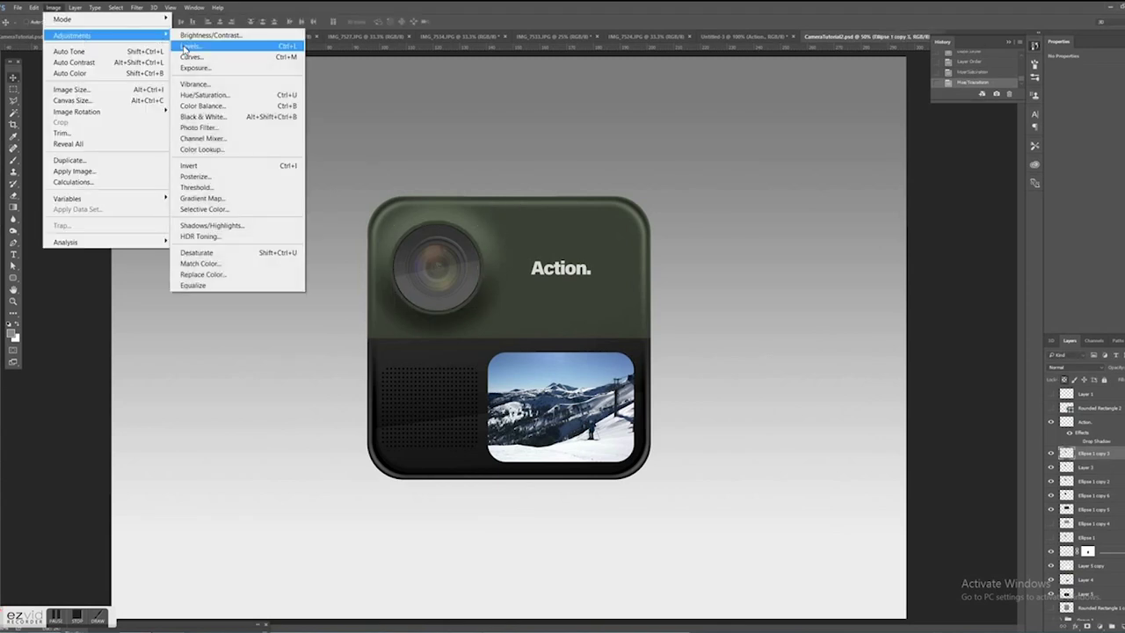
left_click(202, 48)
mouse_move(750, 147)
left_mouse_down()
mouse_move(815, 149)
mouse_move(784, 152)
left_mouse_up()
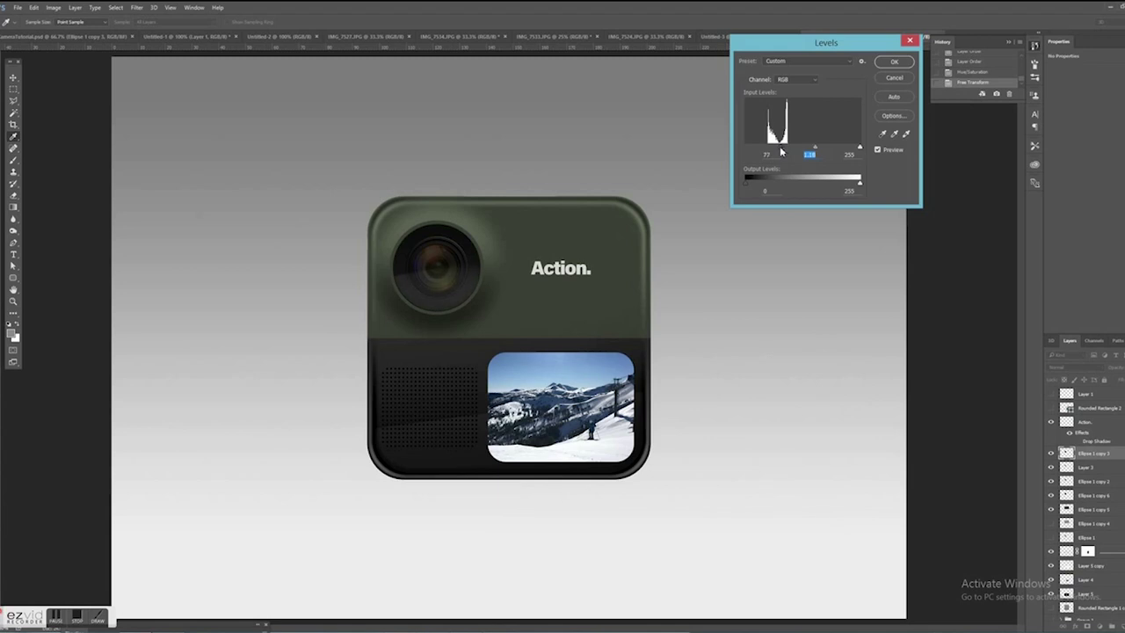
left_click(894, 61)
Paint a bright green indicator dot on a new layer above the speaker grille's upper-left corner and position it there.
key("ctrl+plus")
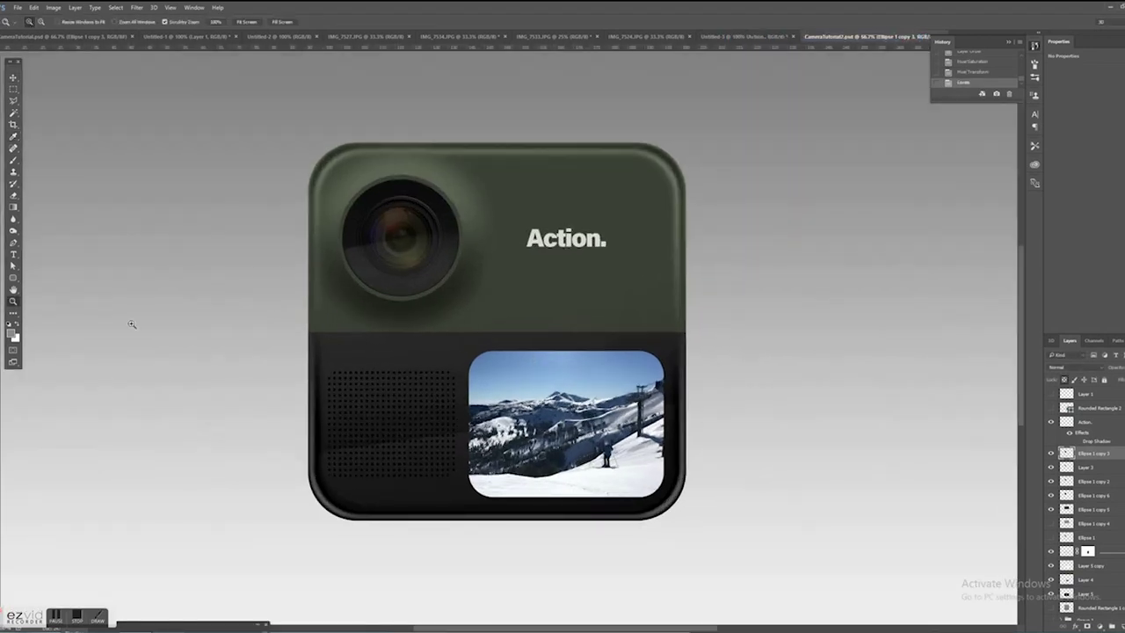
left_click(14, 160)
key("ctrl+shift+alt+n")
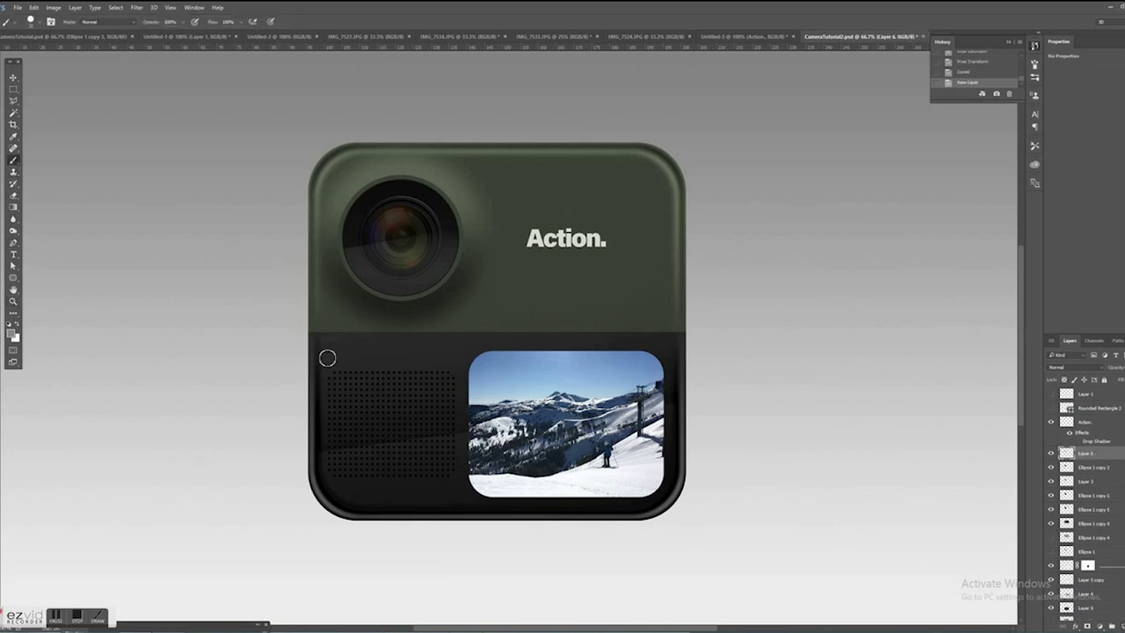
left_click(12, 332)
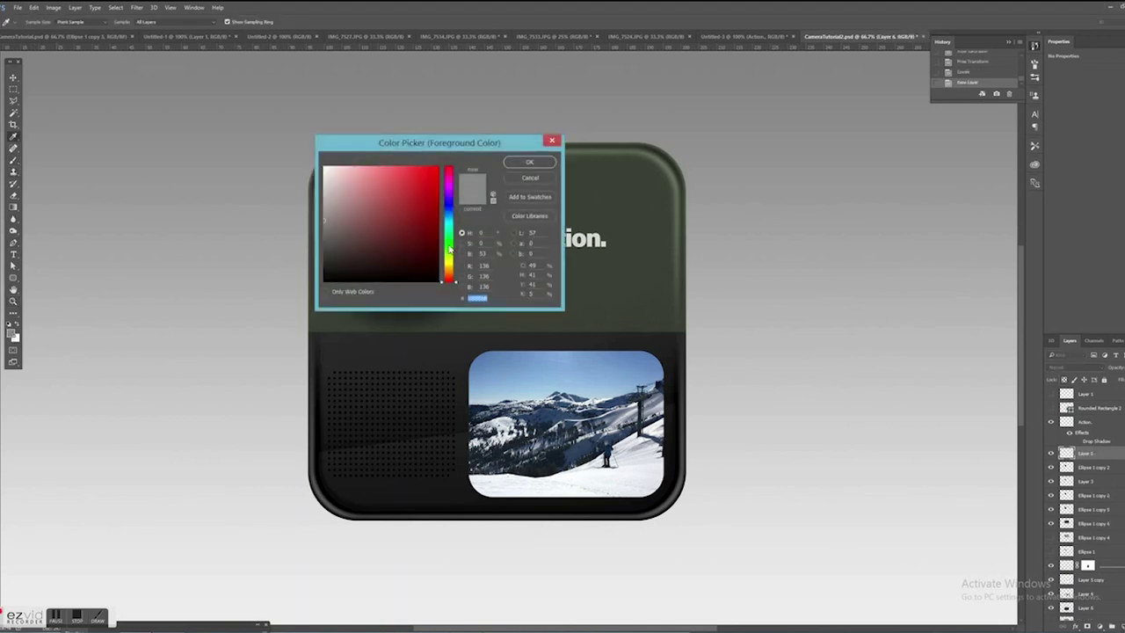
left_click(449, 247)
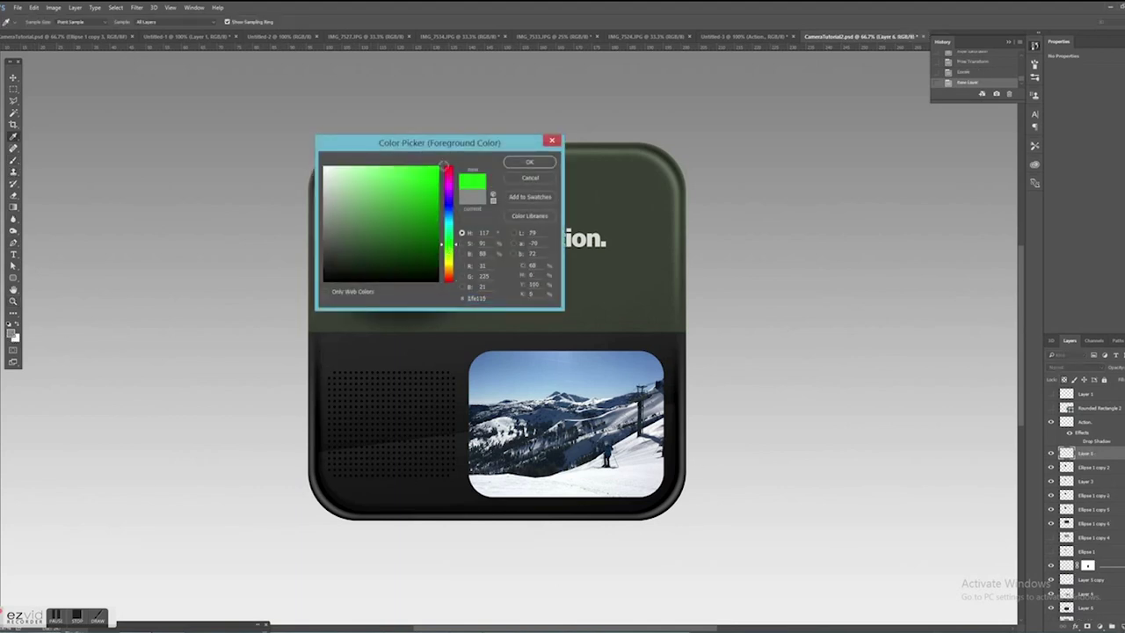
left_click(529, 162)
left_click(332, 355)
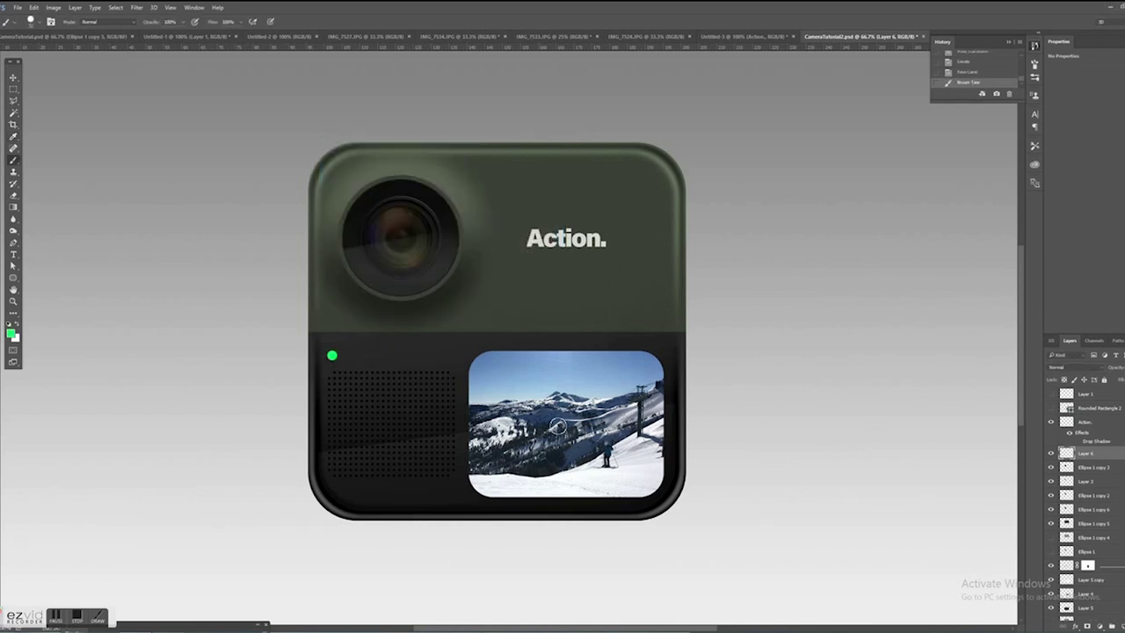
left_click(12, 78)
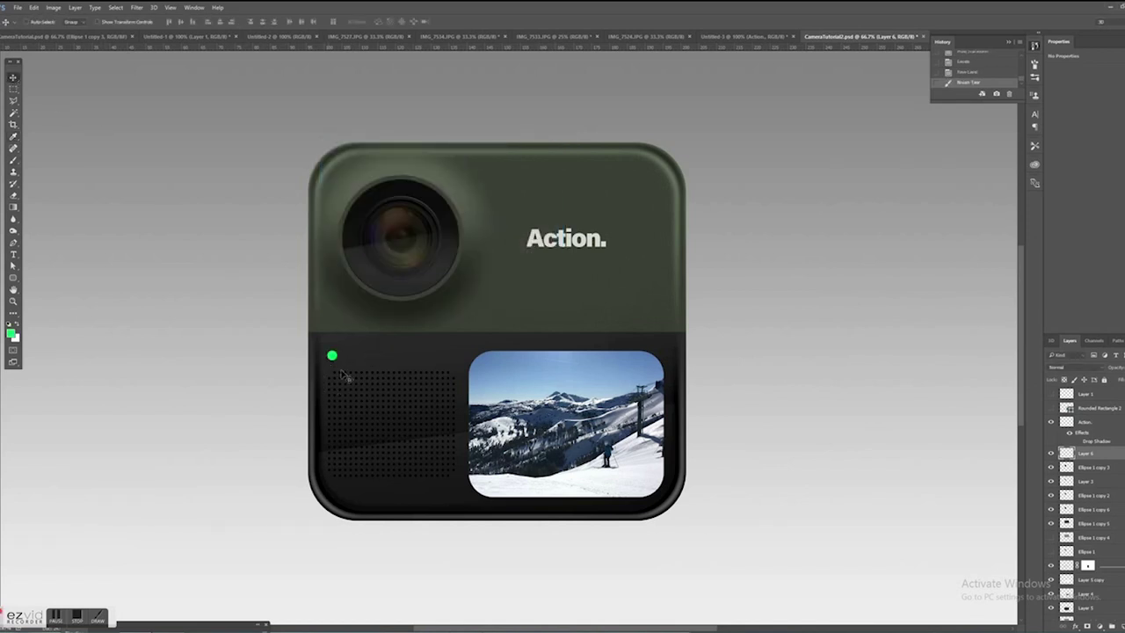
mouse_move(350, 372)
left_mouse_down()
mouse_move(519, 369)
mouse_move(350, 372)
left_mouse_up()
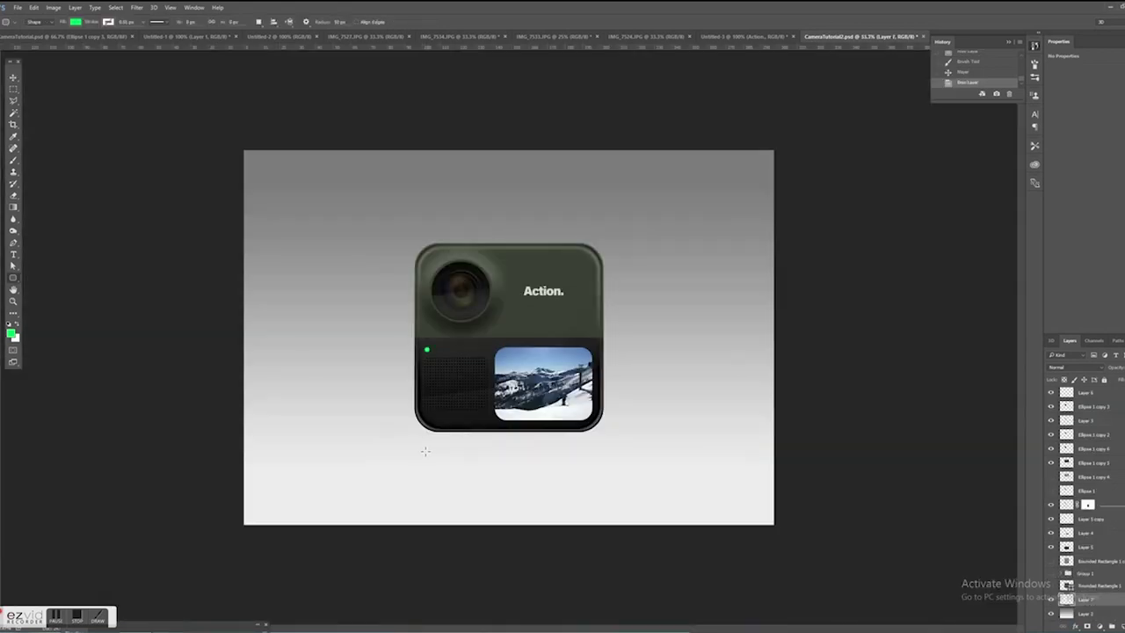
Draw a rounded rectangle about 95 by 9 mm below the camera body and fill it black.
left_click_drag(424, 450, 594, 466)
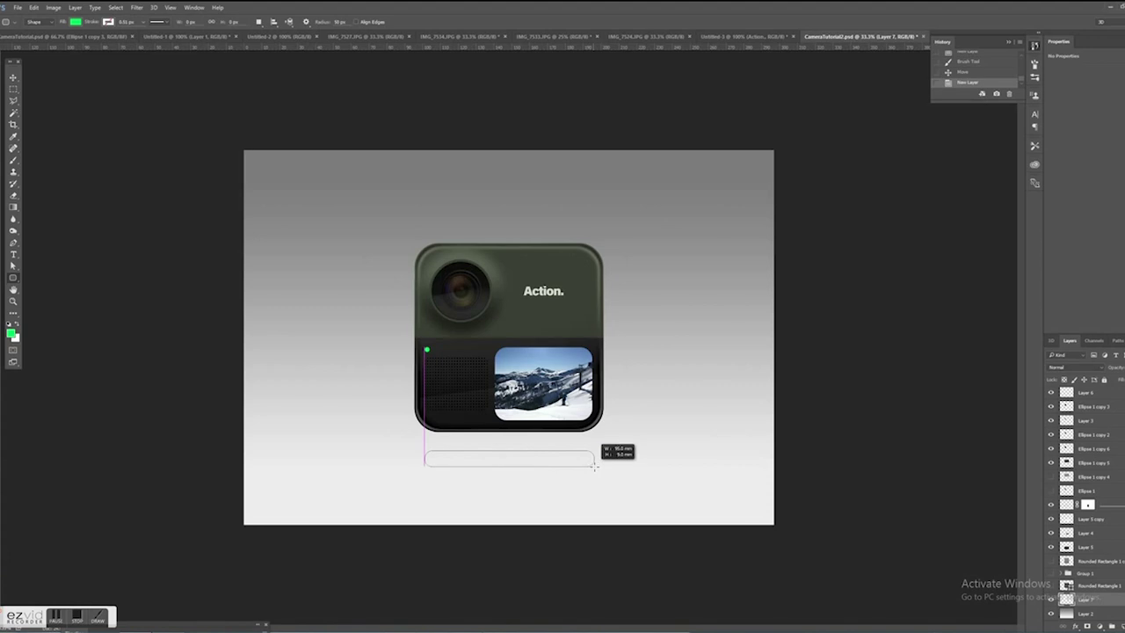
left_click_drag(594, 466, 595, 465)
left_click(1054, 95)
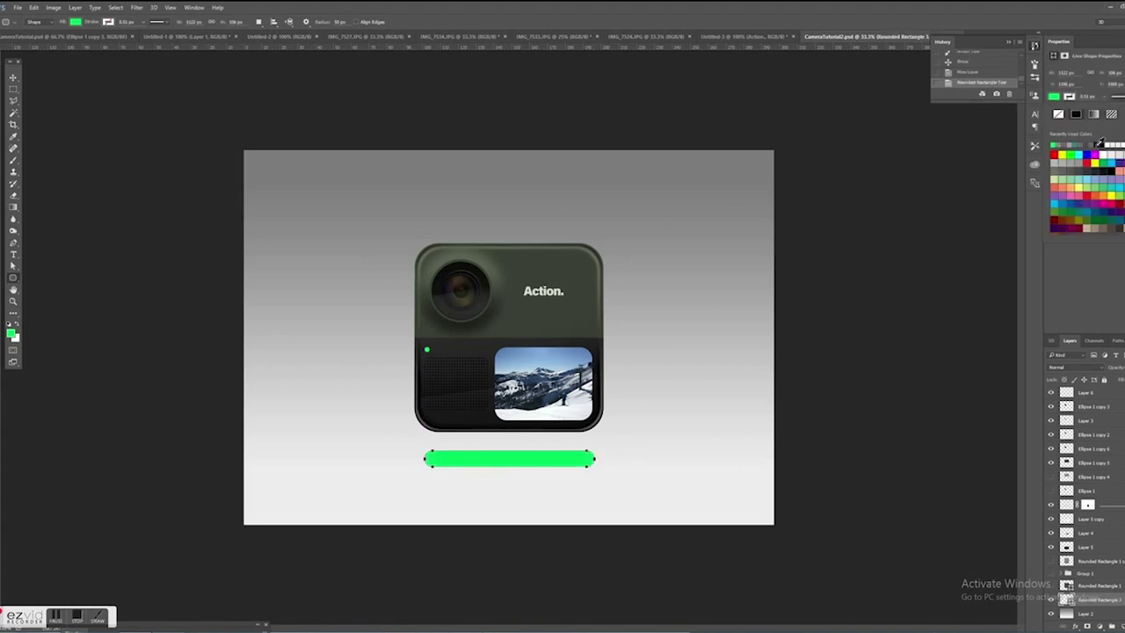
left_click(1100, 143)
key("v")
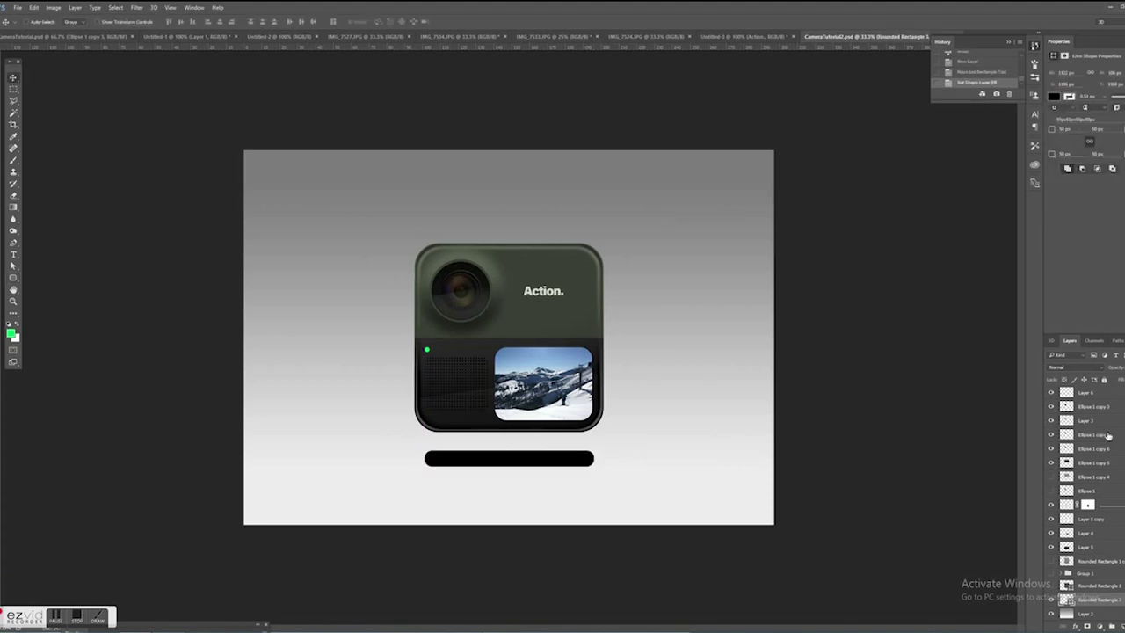
Rasterize the black rounded bar and apply a strong horizontal Motion Blur at angle 0.
right_click(1090, 599)
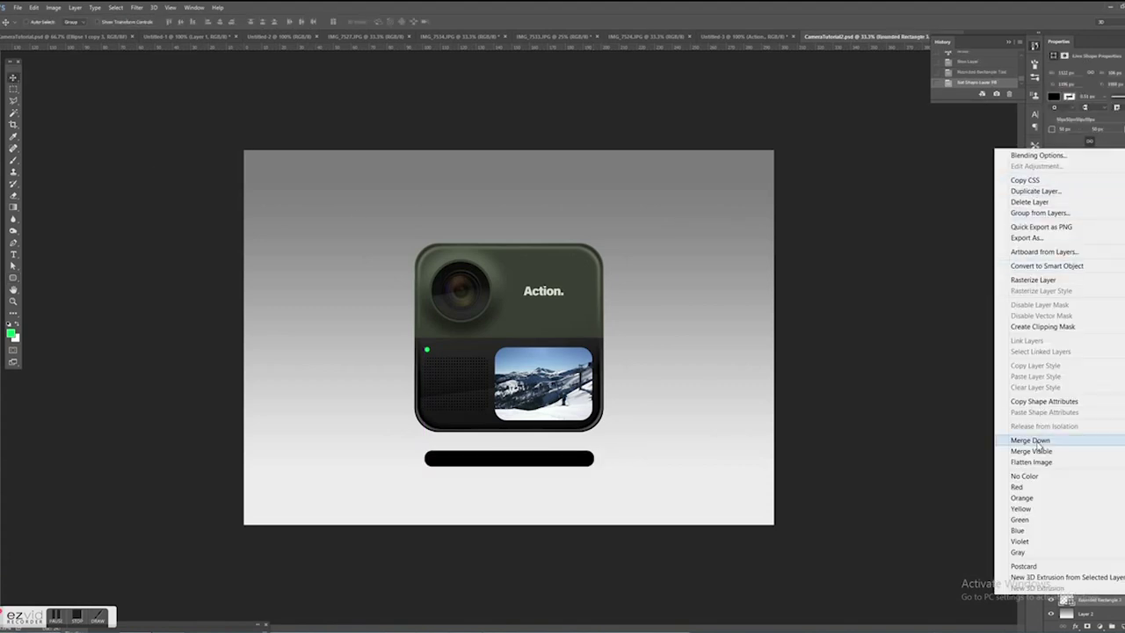
left_click(1033, 280)
left_click(136, 7)
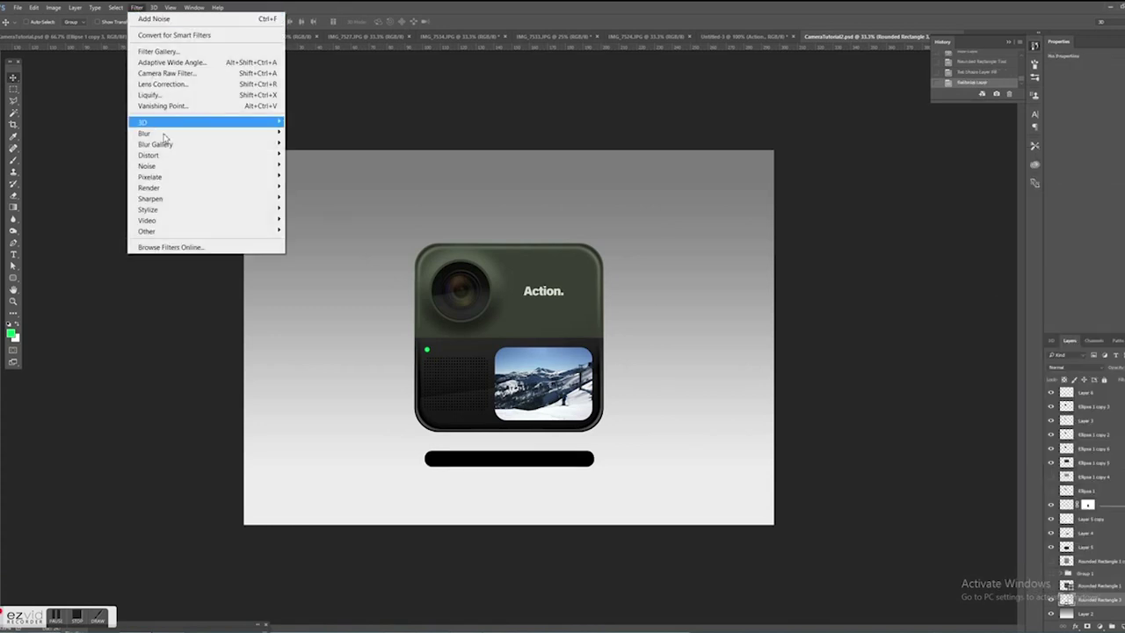
mouse_move(164, 136)
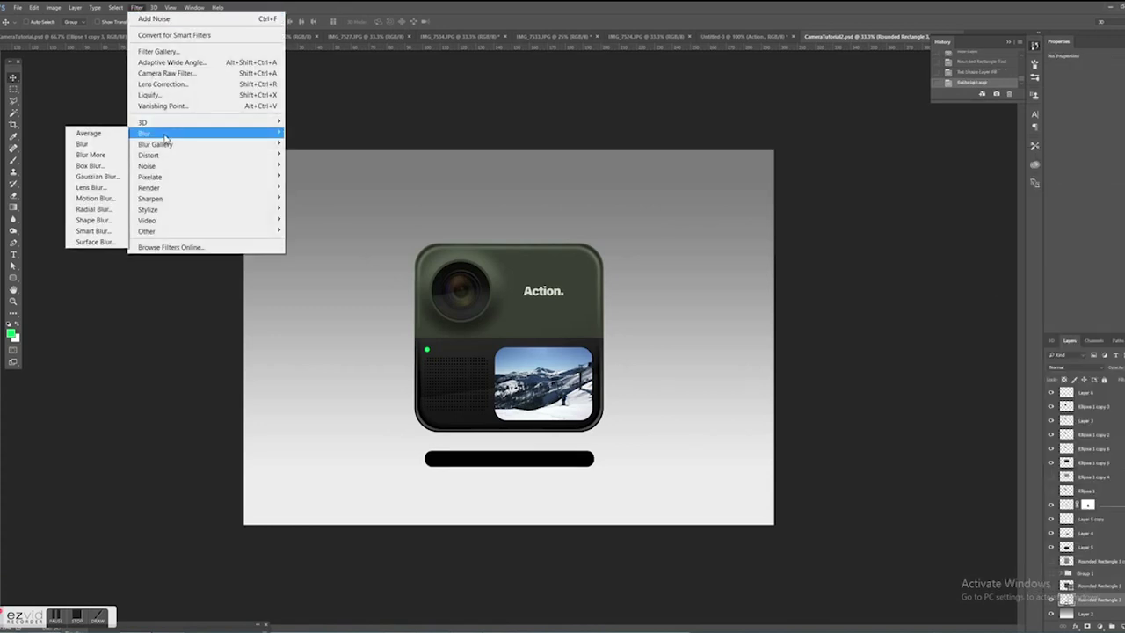
left_click(95, 198)
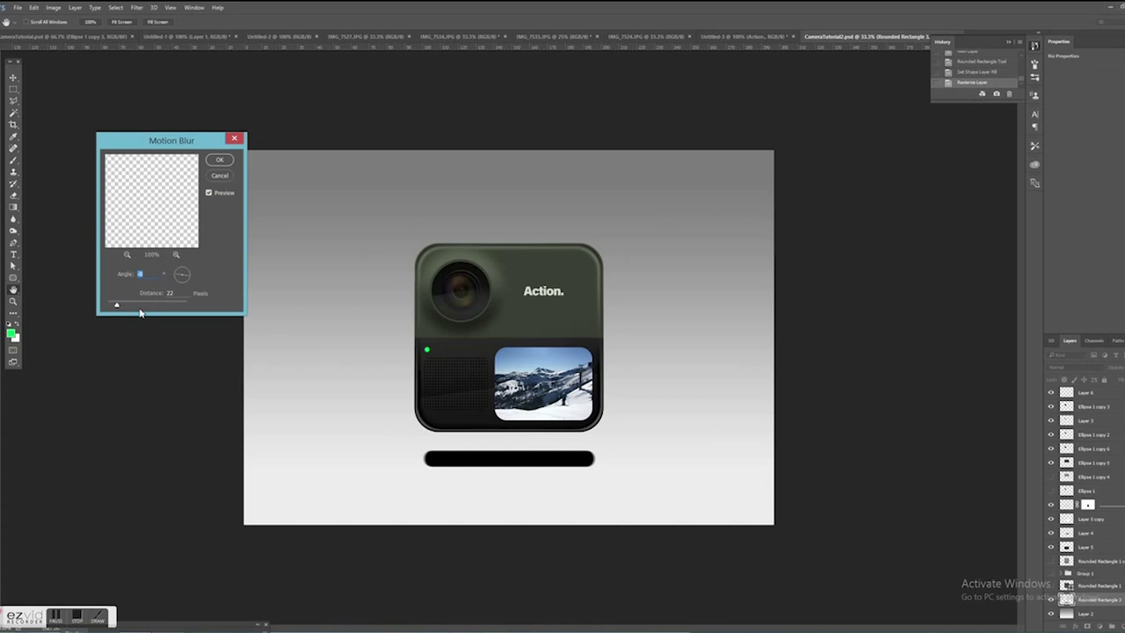
left_click_drag(118, 306, 170, 305)
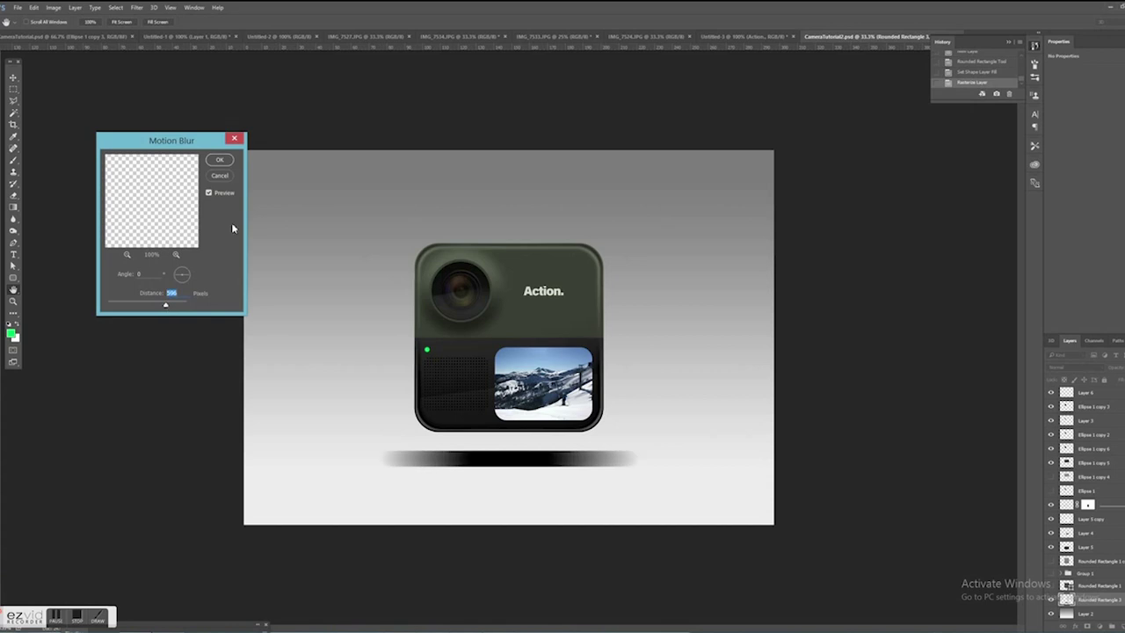
left_click(220, 159)
Soften the motion-blurred bar into a ground shadow with Gaussian Blur.
left_click(138, 7)
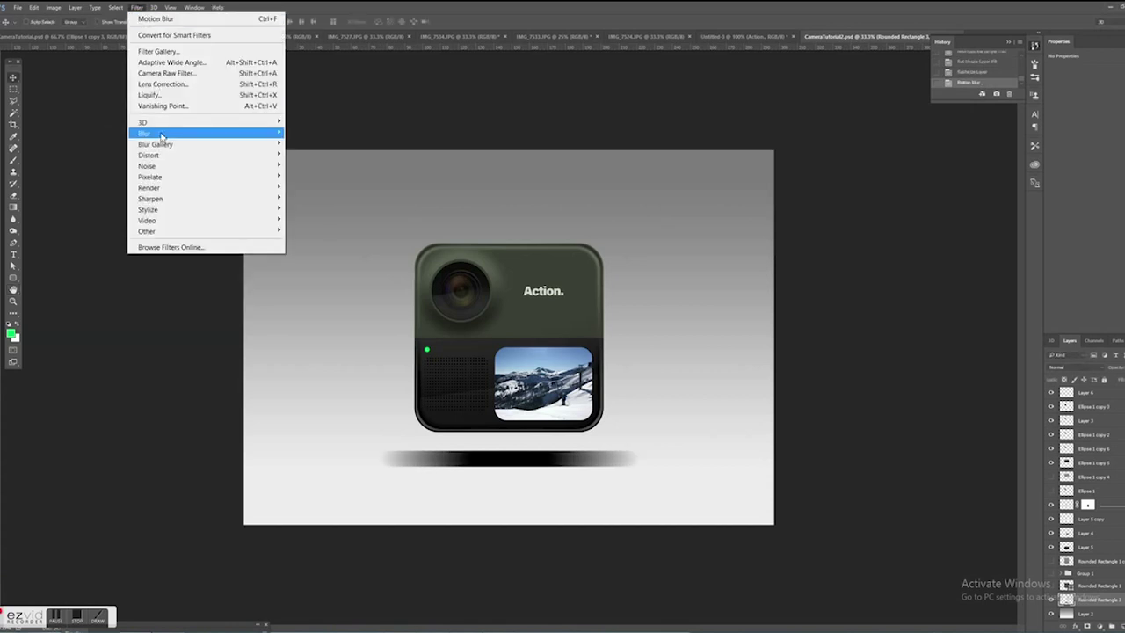
mouse_move(145, 133)
left_click(109, 180)
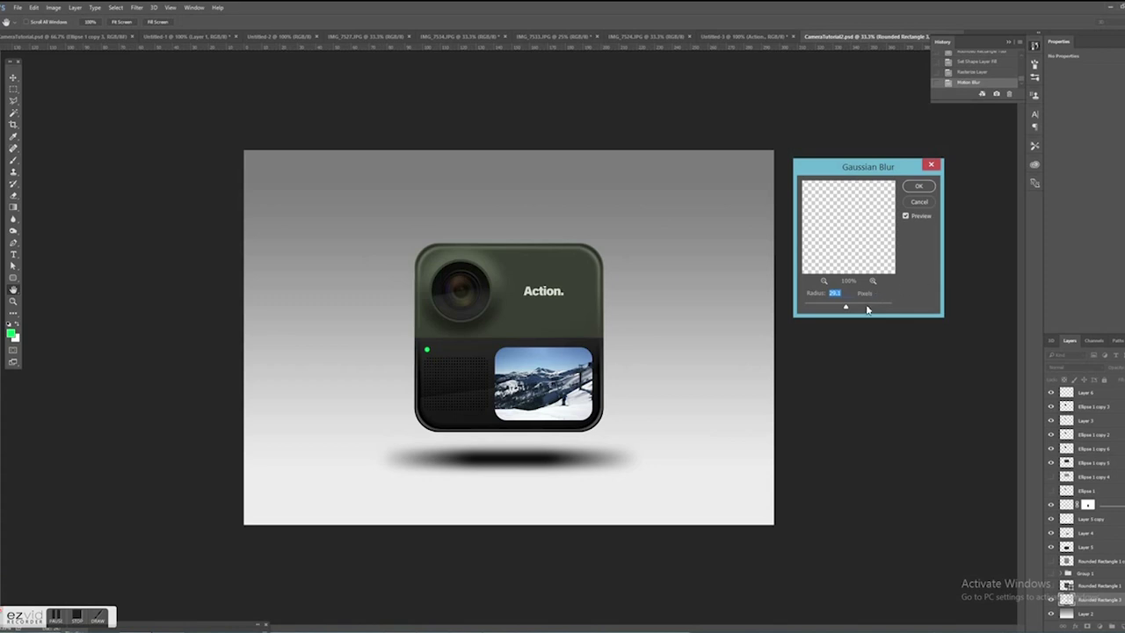
left_click_drag(864, 308, 856, 308)
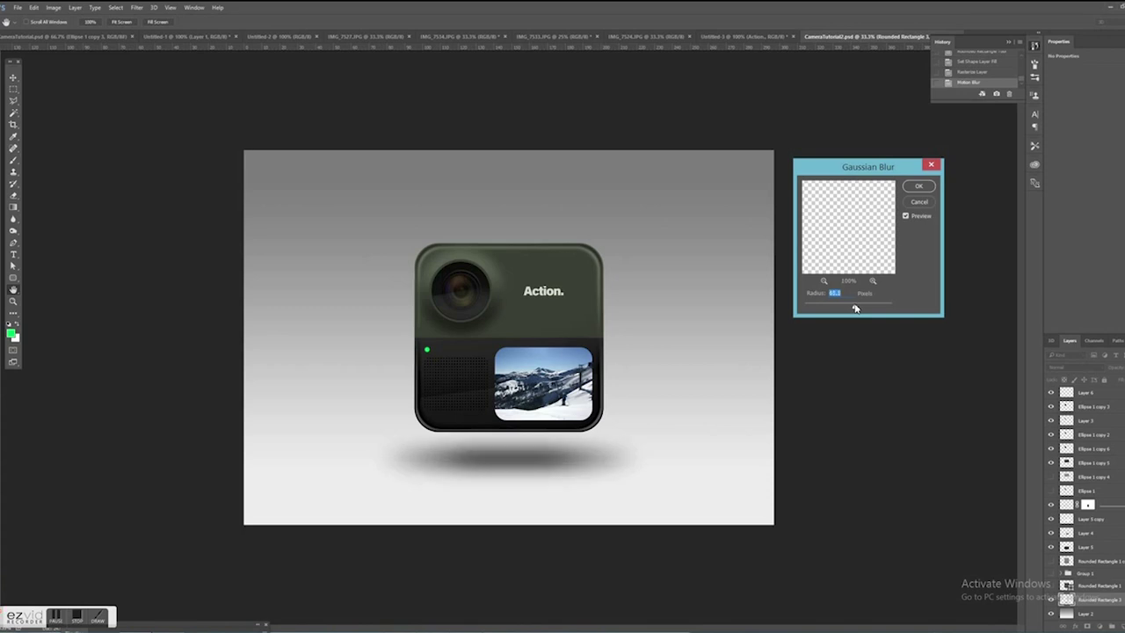
left_click(918, 186)
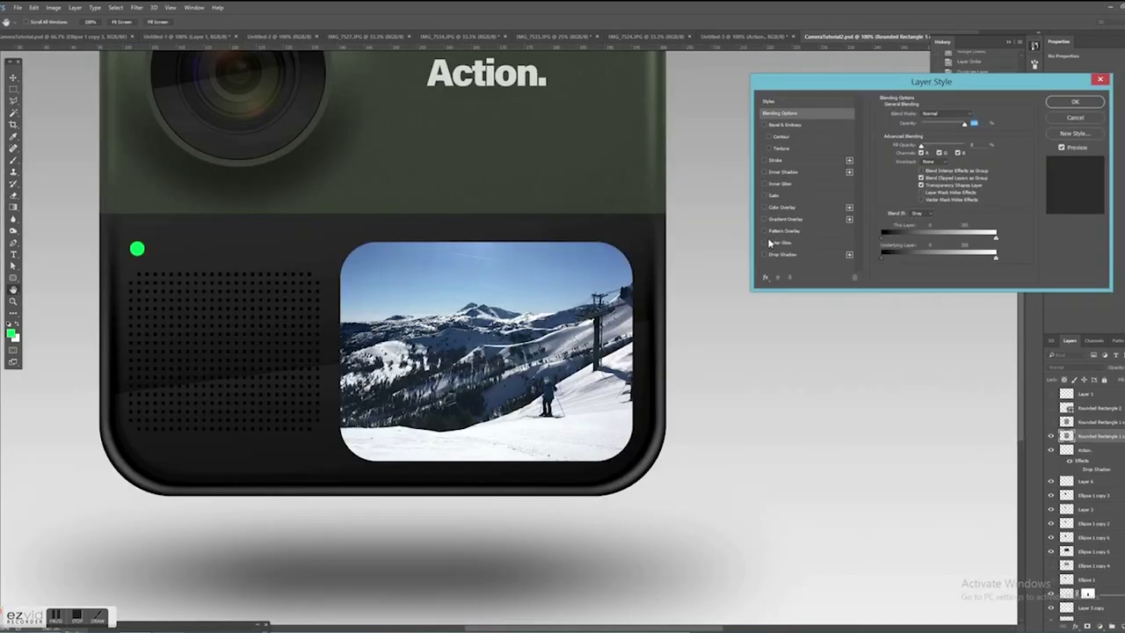
Add a white Inner Glow to the copied body outline layer, adjust its size, and merge it with the empty layer above.
left_click(764, 184)
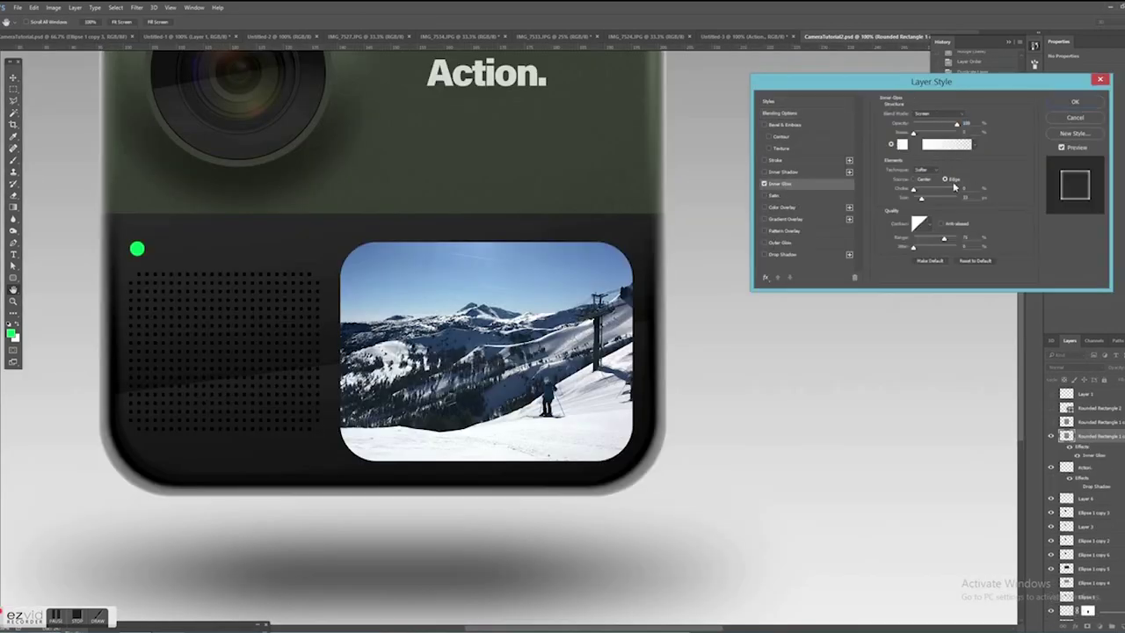
left_click(902, 145)
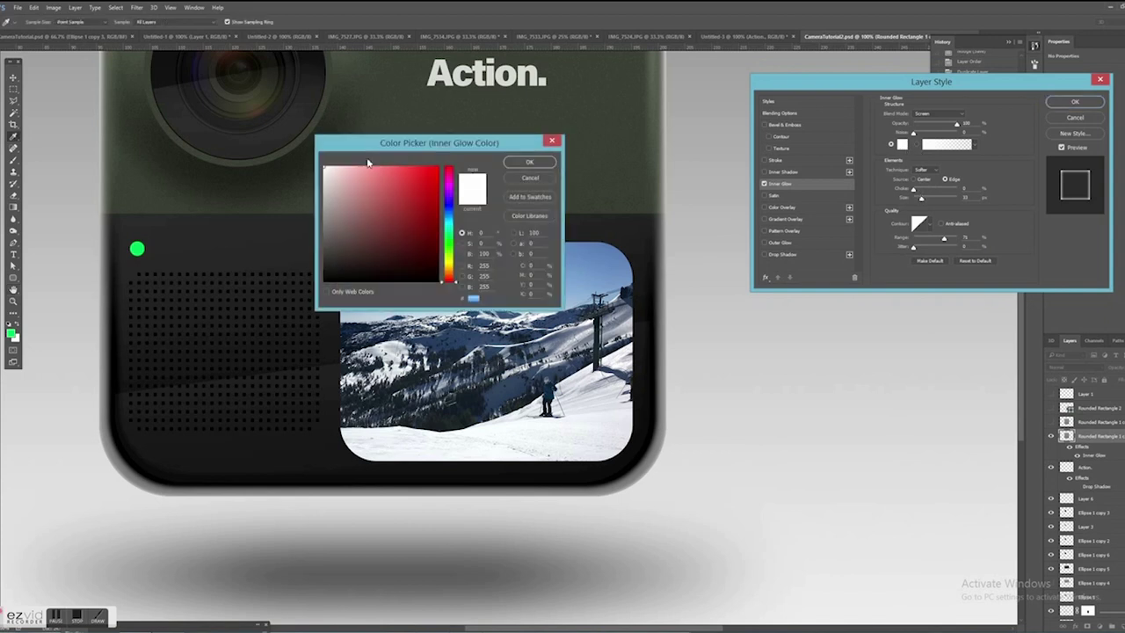
left_click(532, 166)
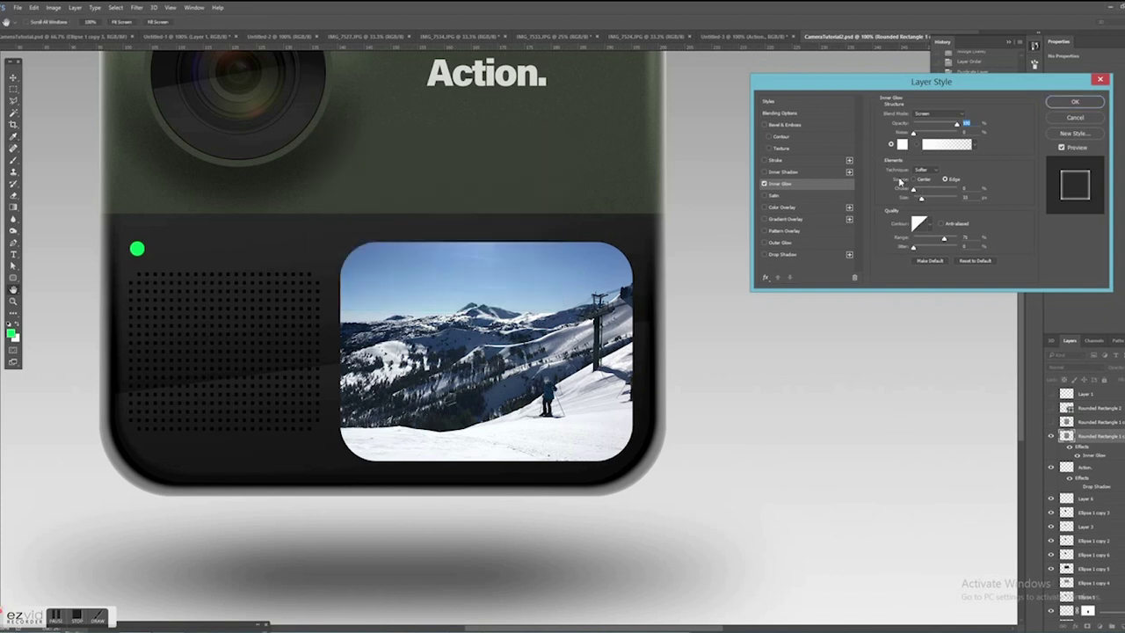
left_click_drag(921, 198, 919, 202)
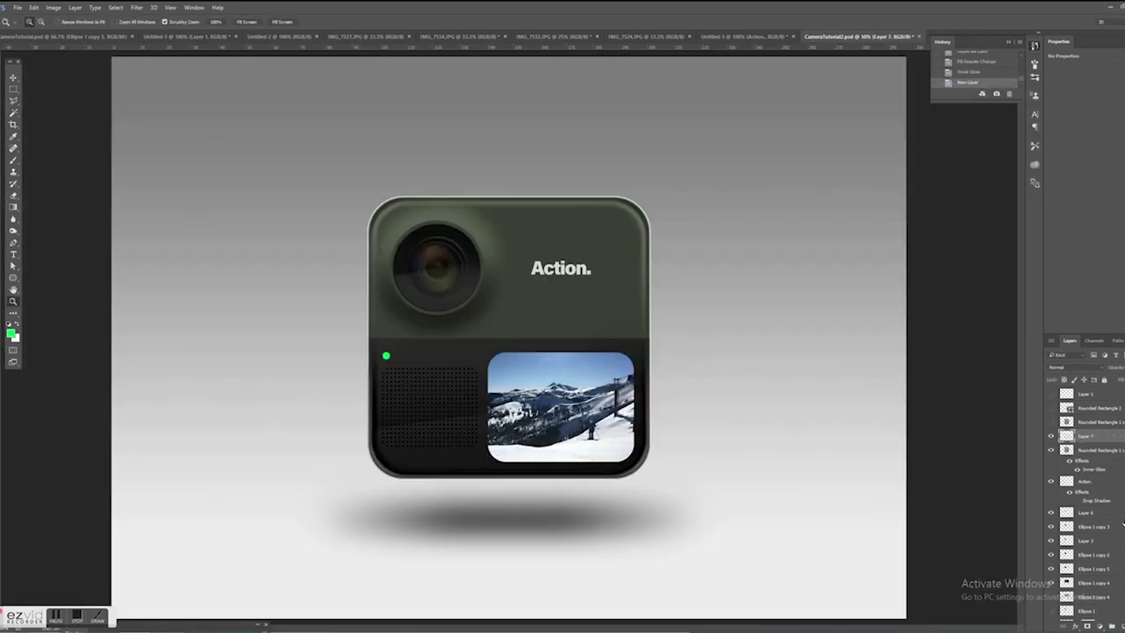
right_click(1117, 453)
left_click(1036, 291)
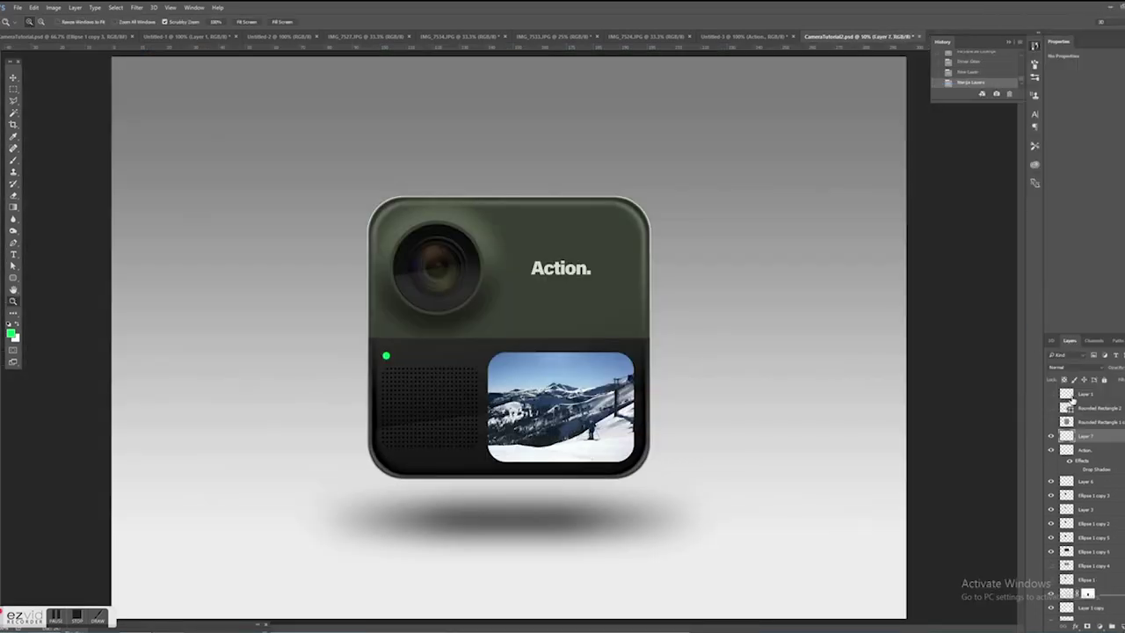
Adjust the merged glow outline slightly with Free Transform to fit the camera body's lower-left edge.
left_click(609, 486)
left_click(609, 487)
left_click(199, 477)
left_click(199, 477)
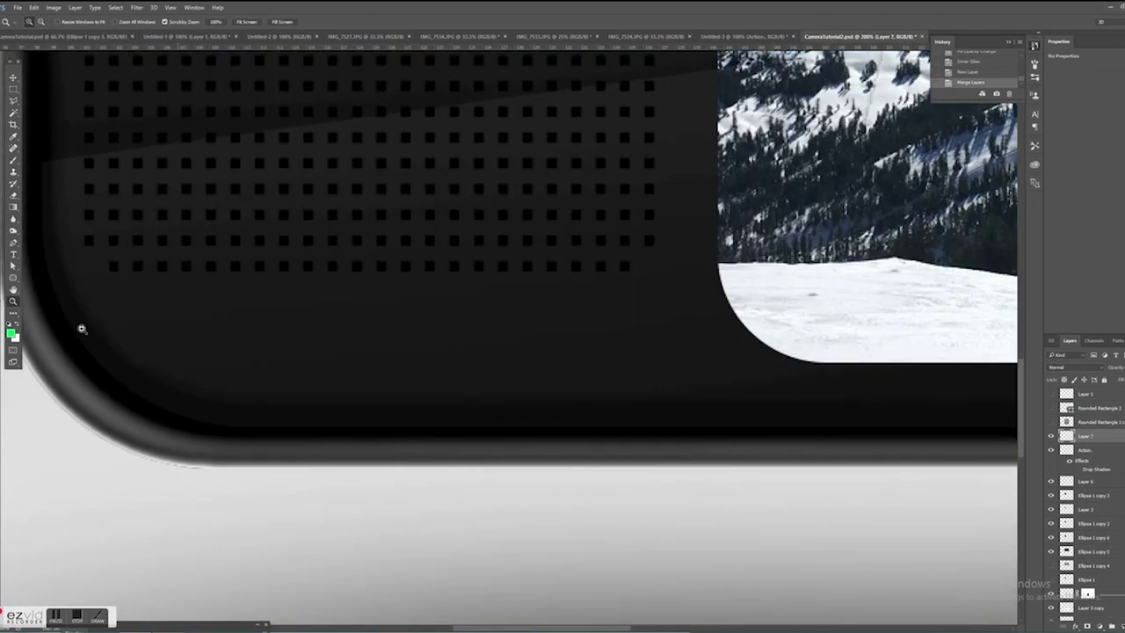
left_click_drag(279, 393, 332, 389)
left_click(13, 78)
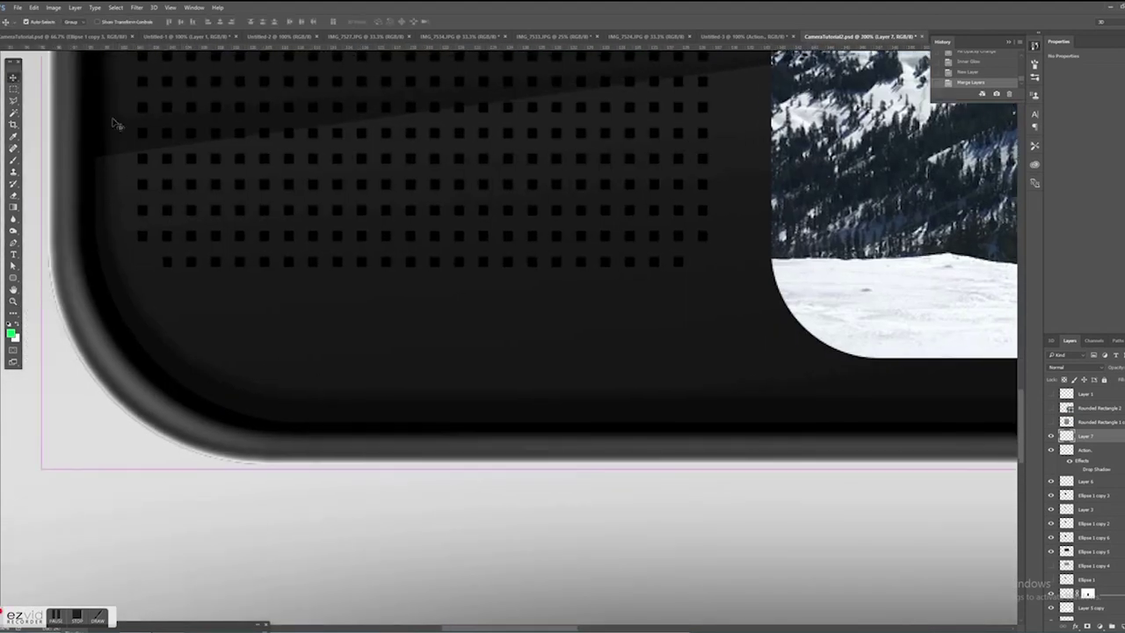
key("ctrl+t")
left_click_drag(42, 471, 40, 470)
key("Return")
Apply a Gaussian Blur with a very small radius to the white glow outline layer.
left_click(12, 301)
left_click(601, 330, "alt")
left_click(600, 330, "alt")
left_click(601, 330, "alt")
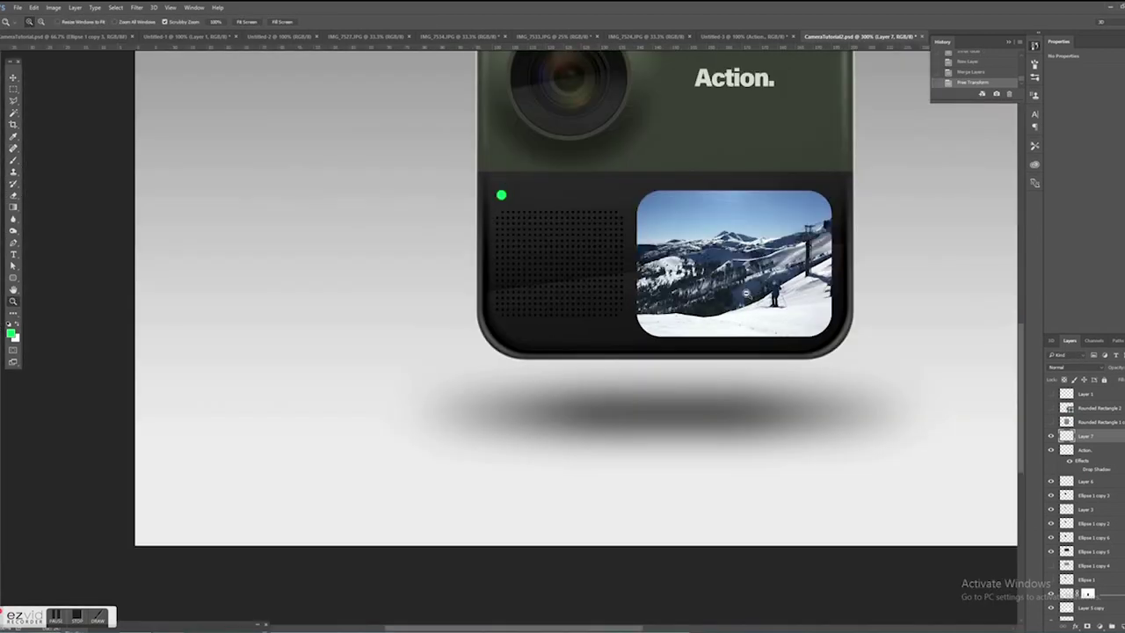
left_click(600, 330, "alt")
scroll(599, 434, "up", 1)
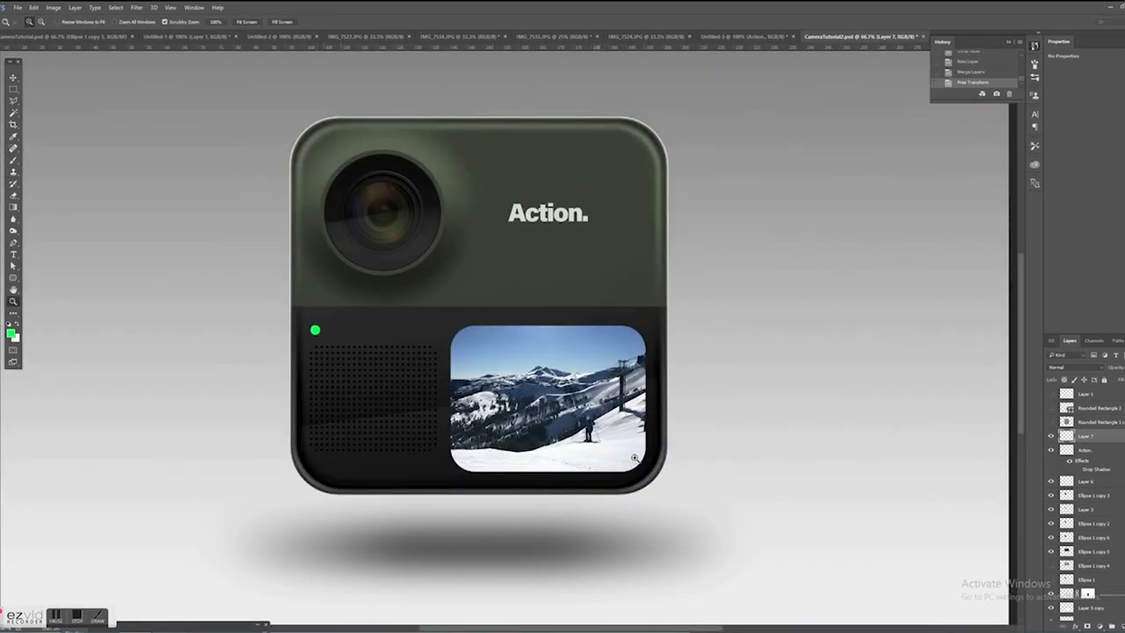
left_click(136, 7)
mouse_move(167, 142)
left_click(103, 181)
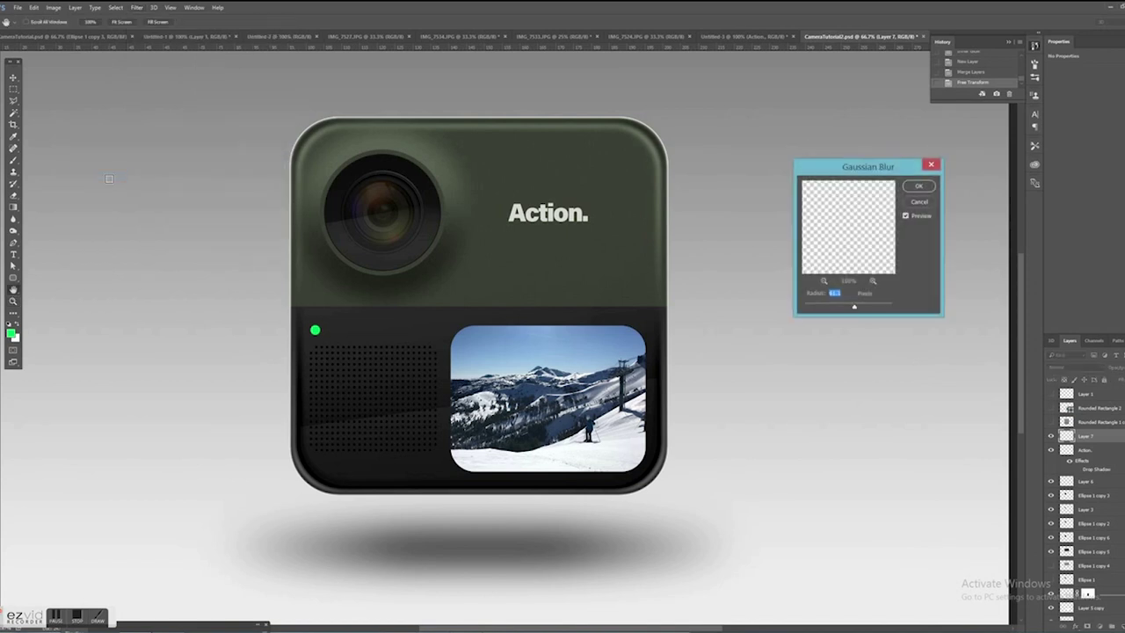
left_click(811, 307)
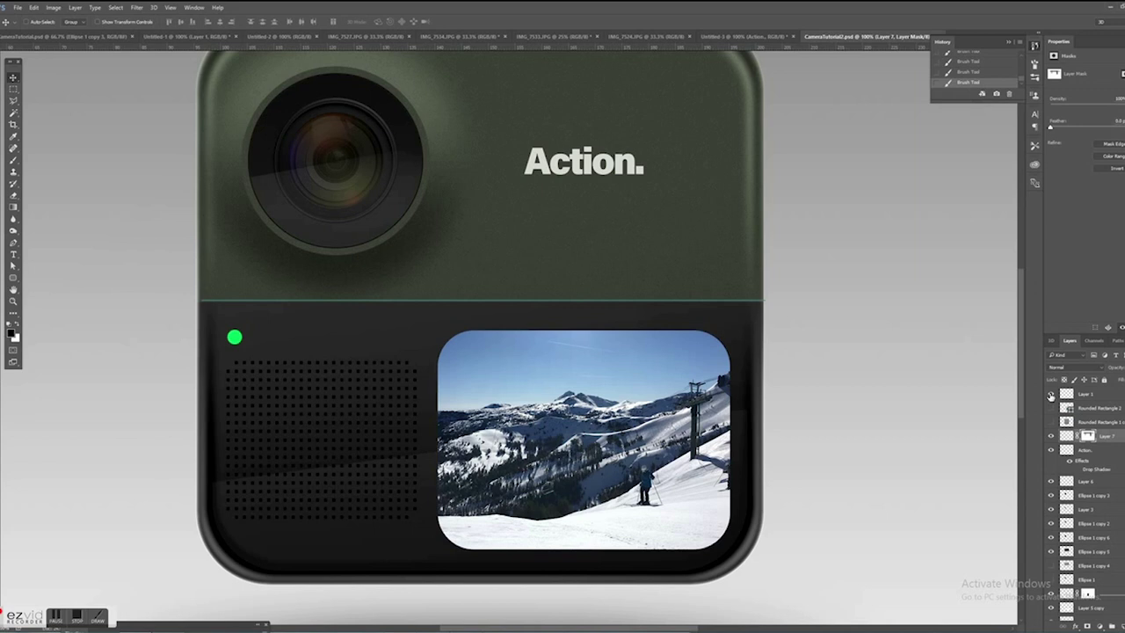
Darken the teal dividing line across the camera body to black by lowering its Lightness with Hue/Saturation.
left_click(1089, 395)
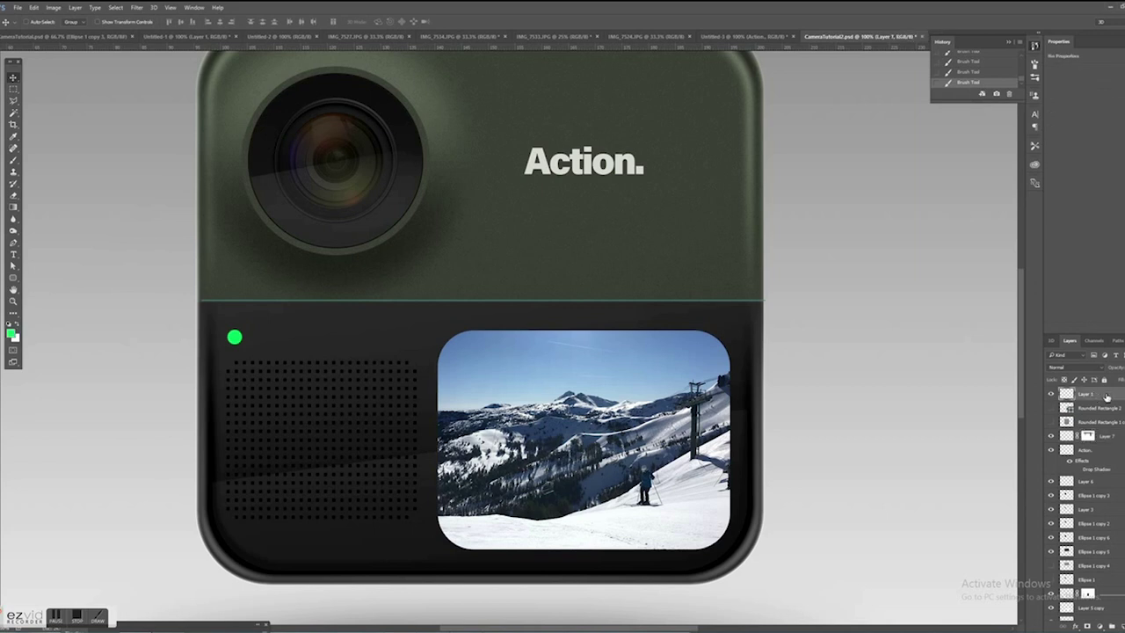
left_click(54, 7)
mouse_move(80, 36)
left_click(211, 97)
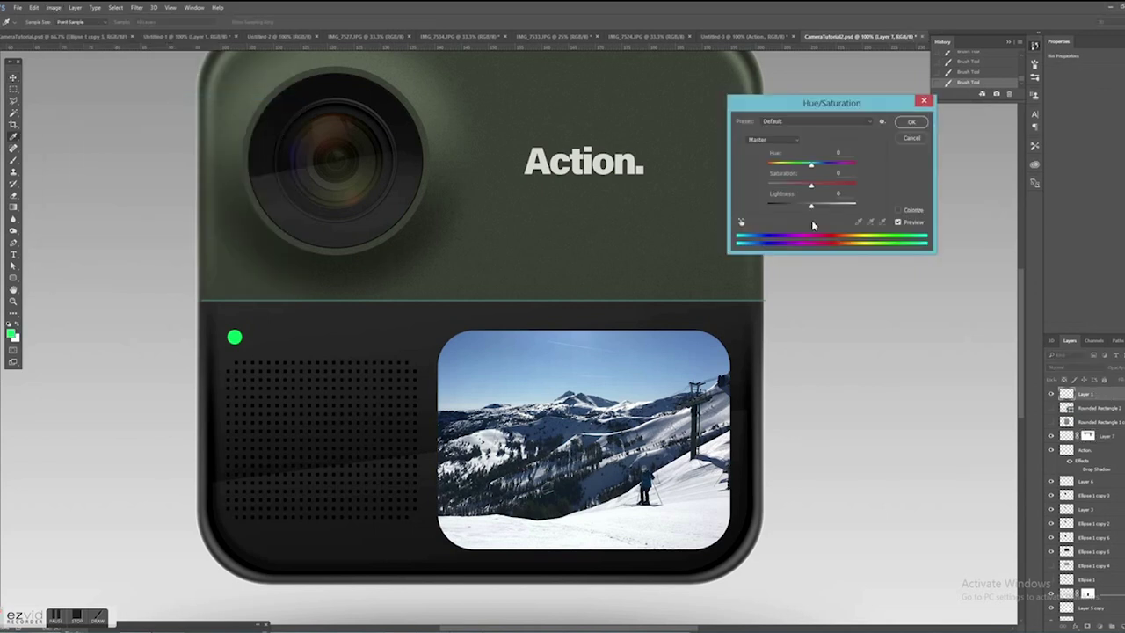
left_click_drag(811, 206, 675, 192)
left_click(912, 122)
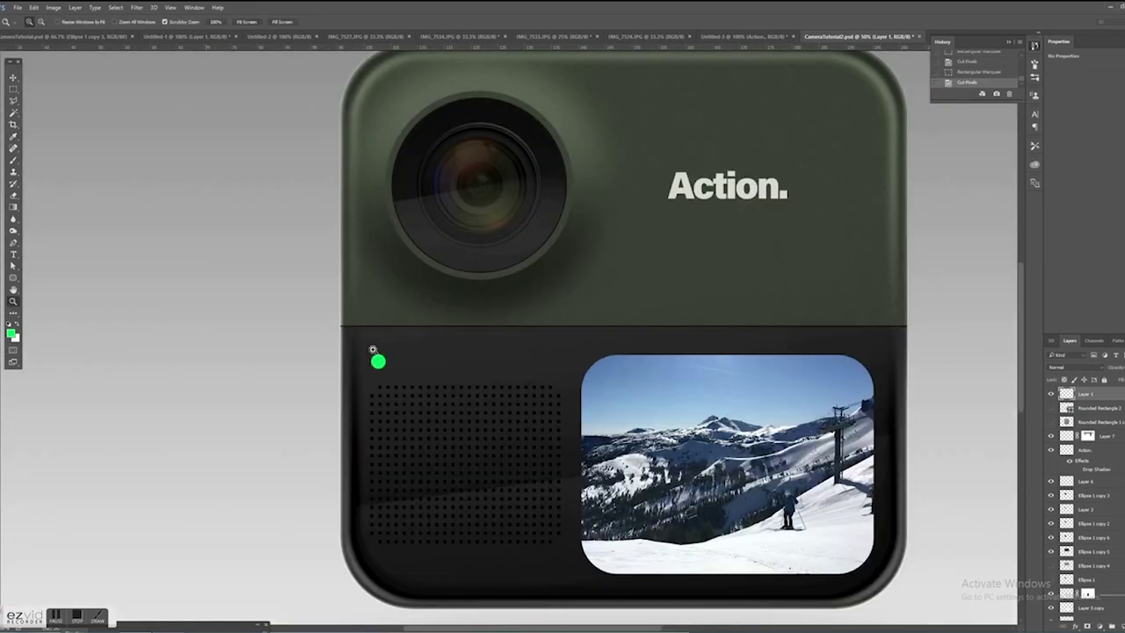
Soften the dividing line's left end at the camera body's edge with a small soft Eraser brush.
triple_click(374, 348)
left_click(13, 196)
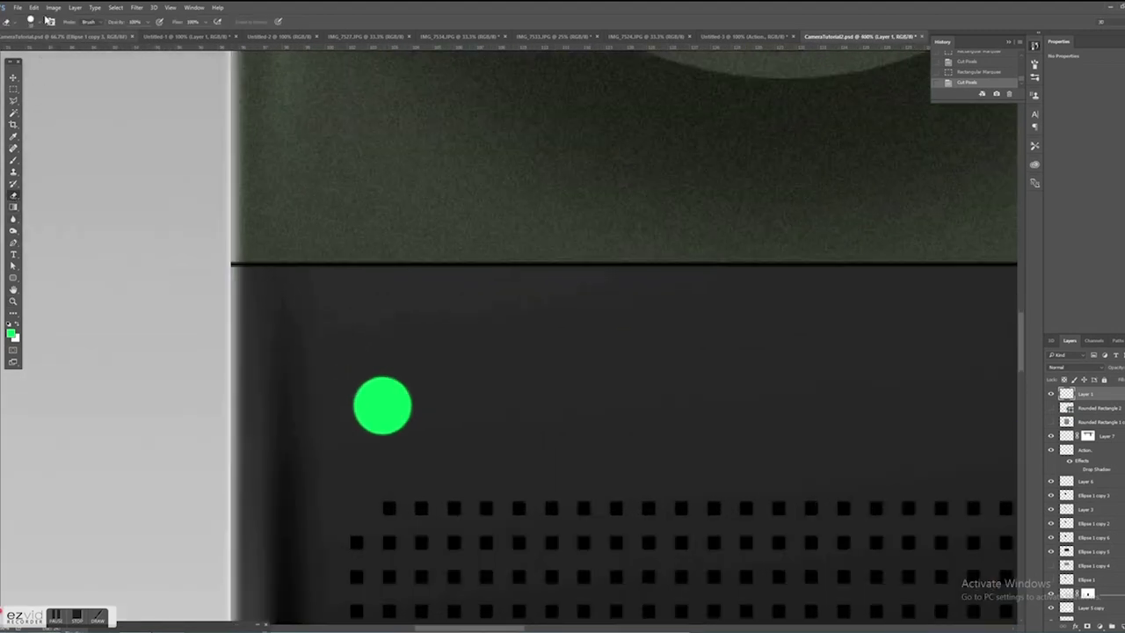
left_click(34, 21)
left_click(219, 218)
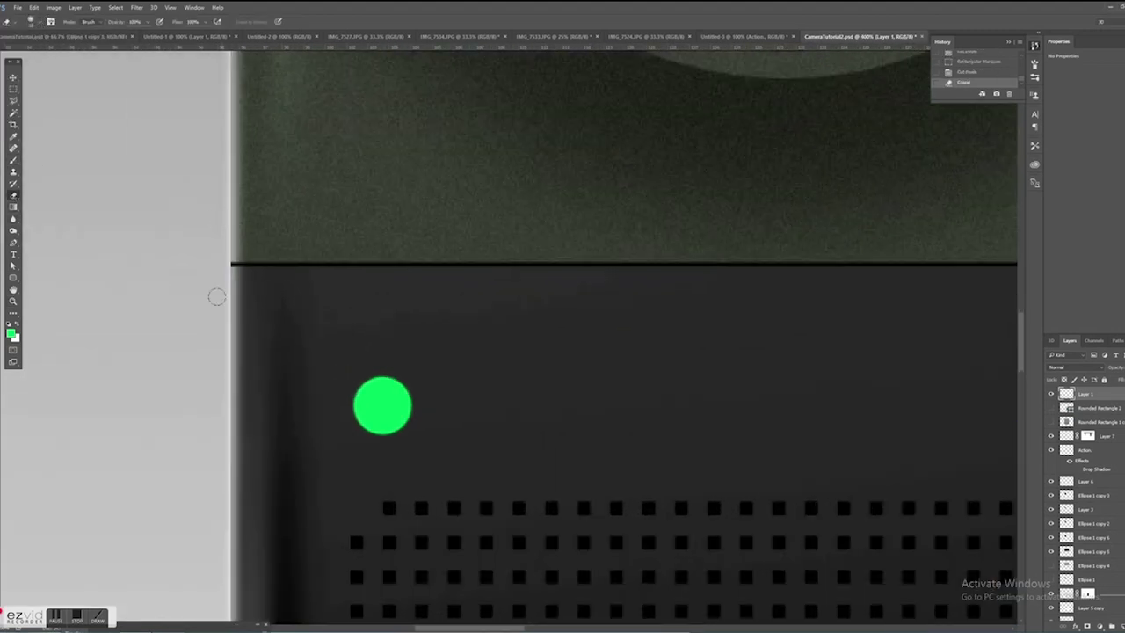
left_click(217, 298)
Soften the dividing line's right end at the opposite edge of the camera body with the Eraser.
left_click(13, 303)
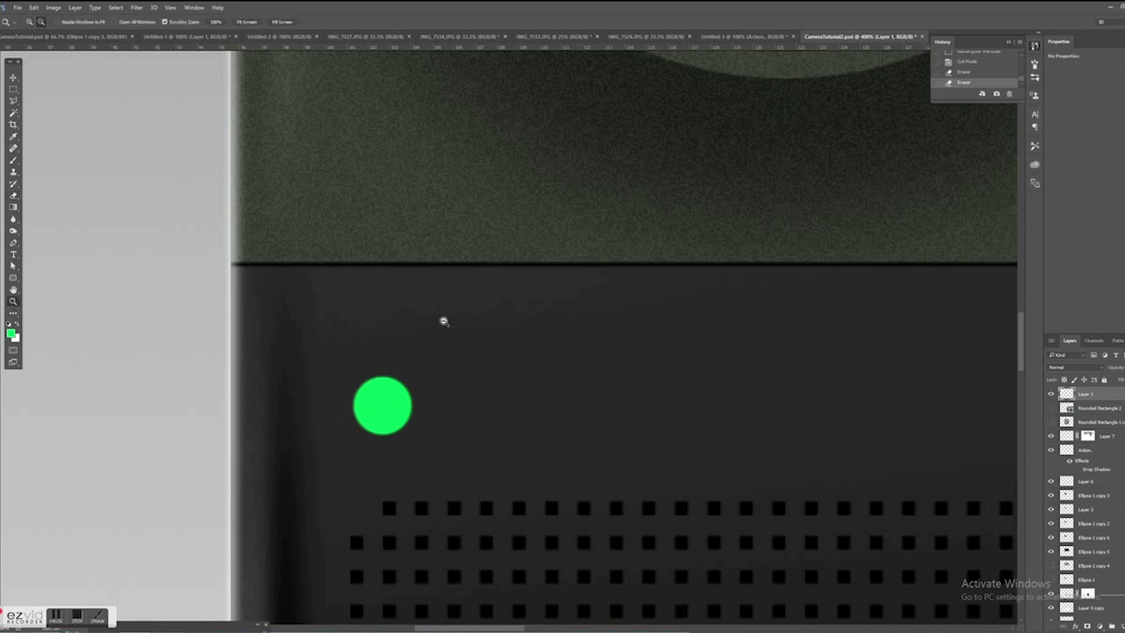
scroll(445, 319, "down", 5)
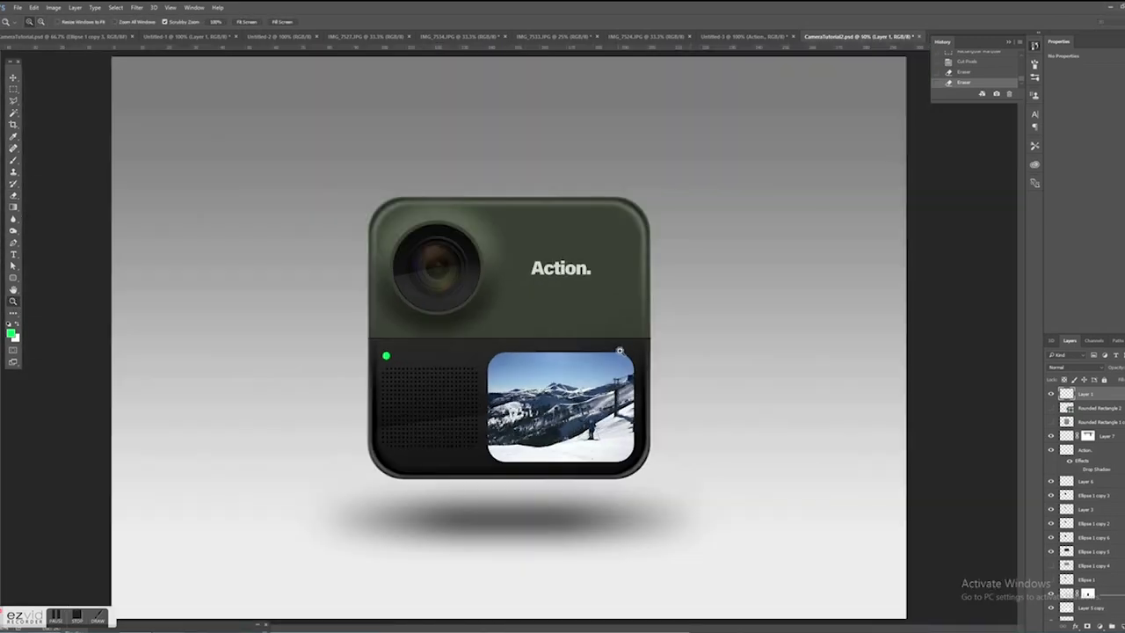
scroll(665, 355, "up", 5)
left_click(665, 355)
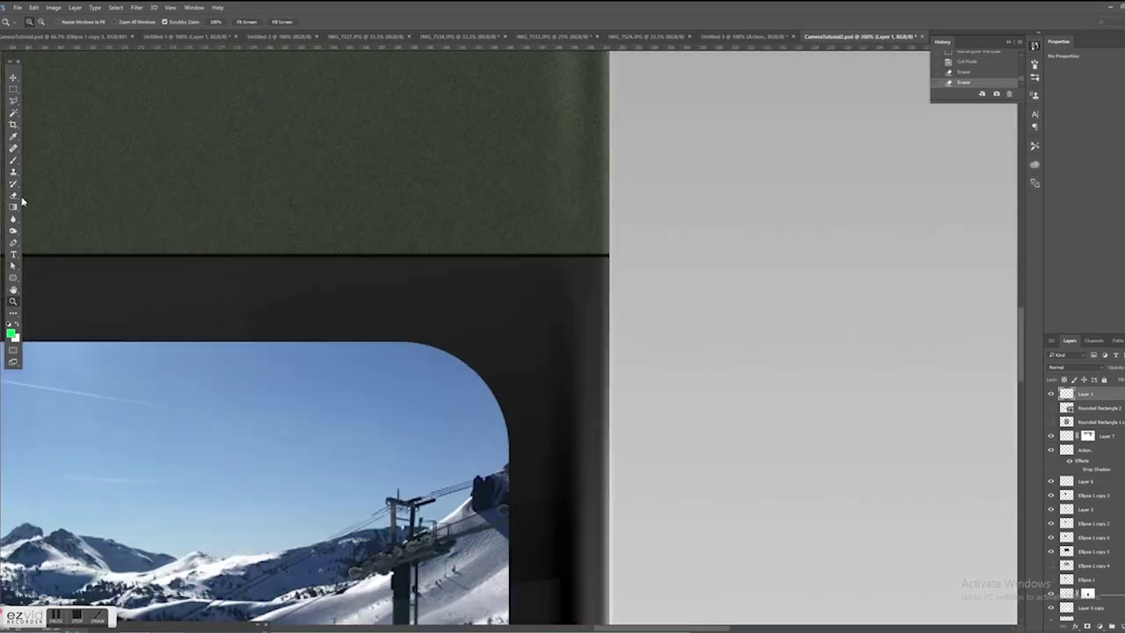
left_click(13, 196)
left_click_drag(616, 181, 617, 324)
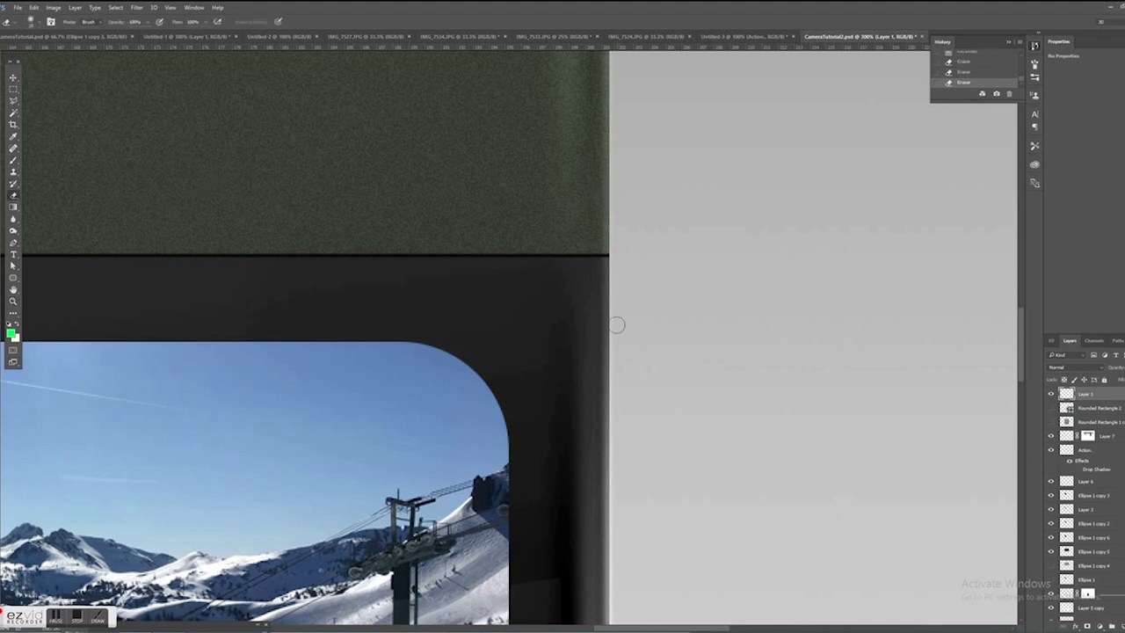
Group all the camera and shadow layers, leaving the gradient and the white Background layer outside.
left_click(14, 300)
left_click(413, 303, "alt")
left_click(410, 303, "alt")
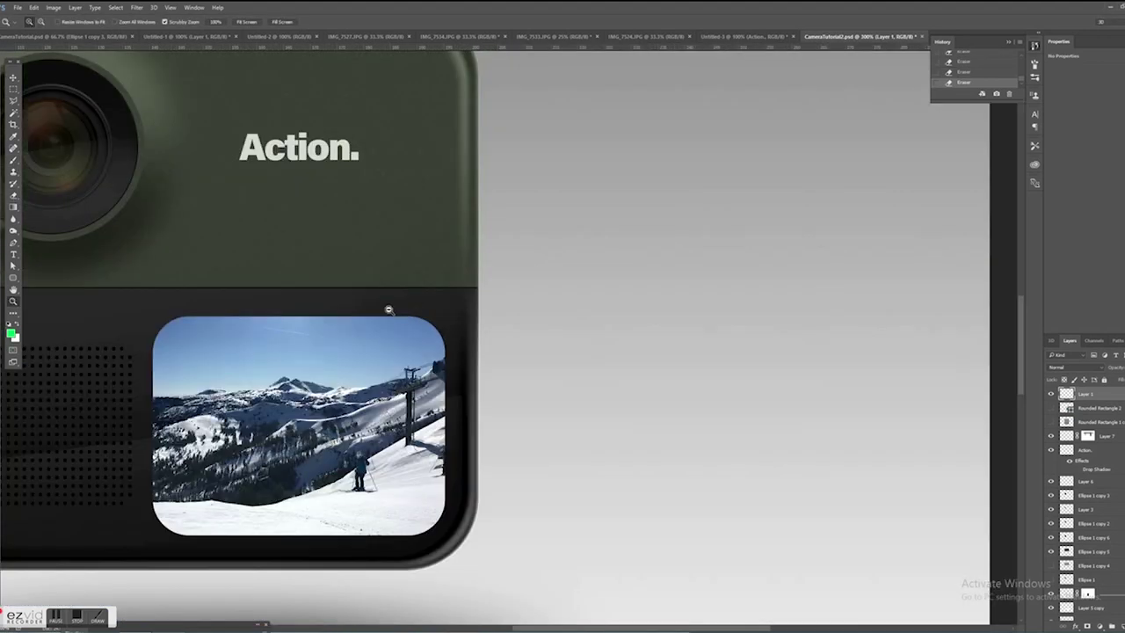
left_click(373, 314, "alt")
left_click(312, 332, "alt")
left_click(304, 333, "alt")
key("v")
scroll(1107, 440, "down", 3)
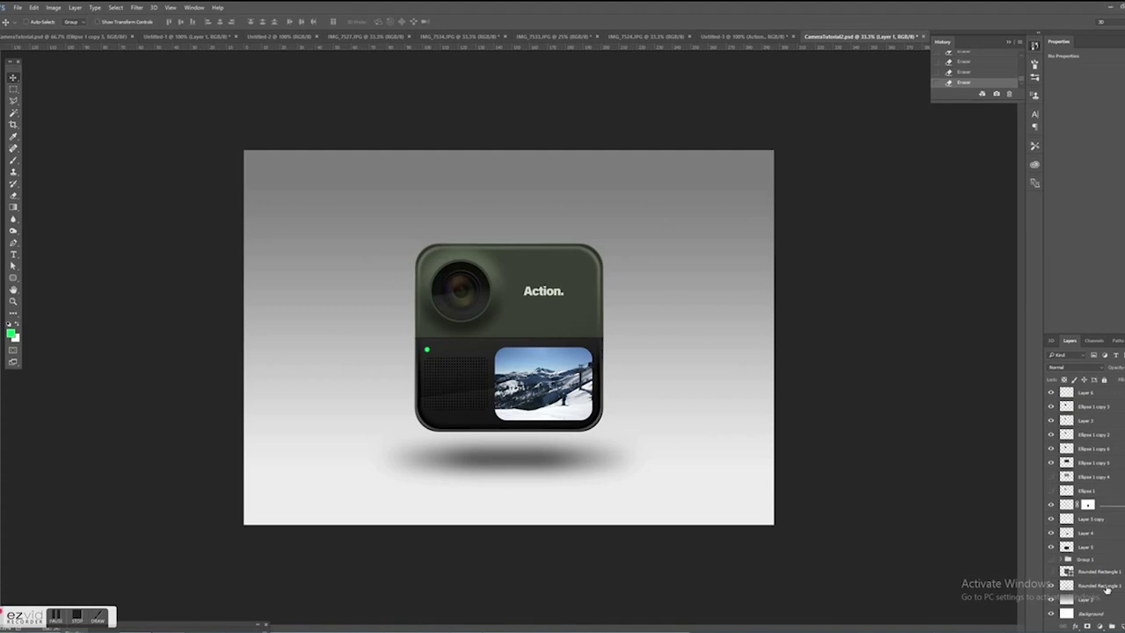
left_click(1107, 587, "shift")
right_click(1107, 587)
left_click(1120, 625)
left_click(1112, 626)
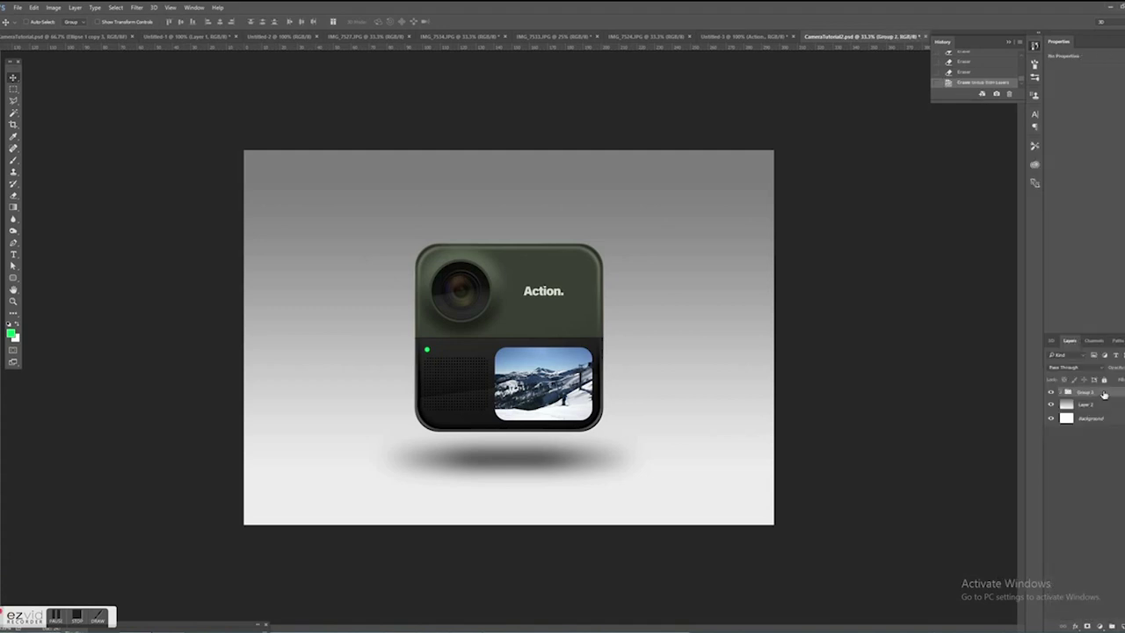
Duplicate the camera group and place the copy and the original side by side, copy on the left.
right_click(1105, 394)
left_click(1037, 94)
left_click(625, 285)
mouse_move(630, 287)
left_mouse_down()
mouse_move(597, 272)
mouse_move(556, 292)
mouse_move(642, 283)
left_mouse_up()
left_click(1097, 404)
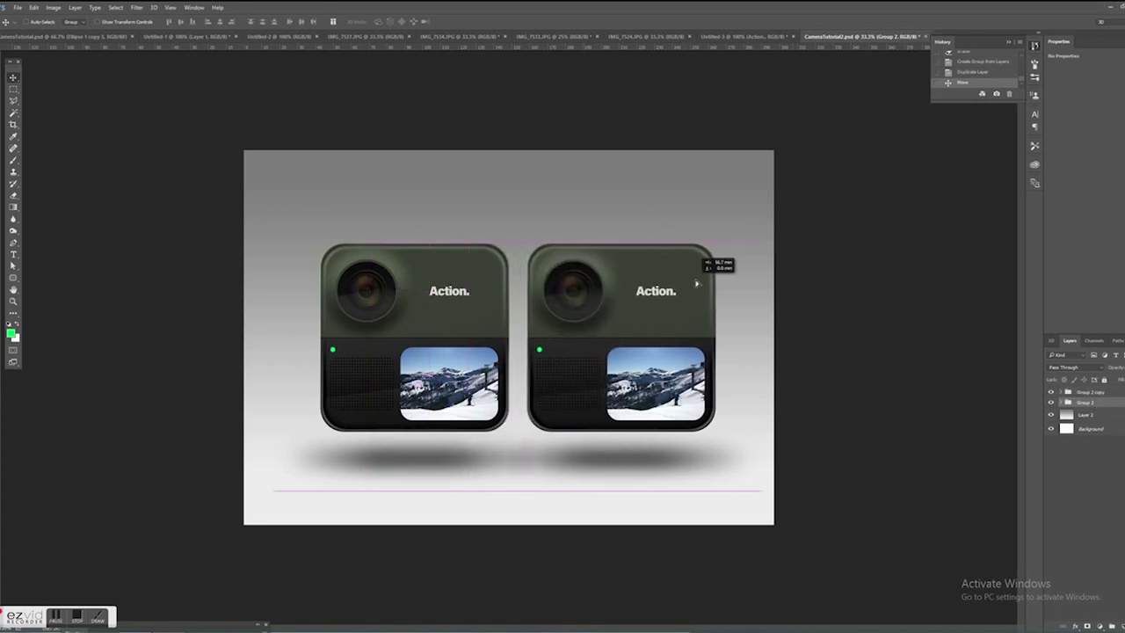
left_click_drag(696, 283, 703, 280)
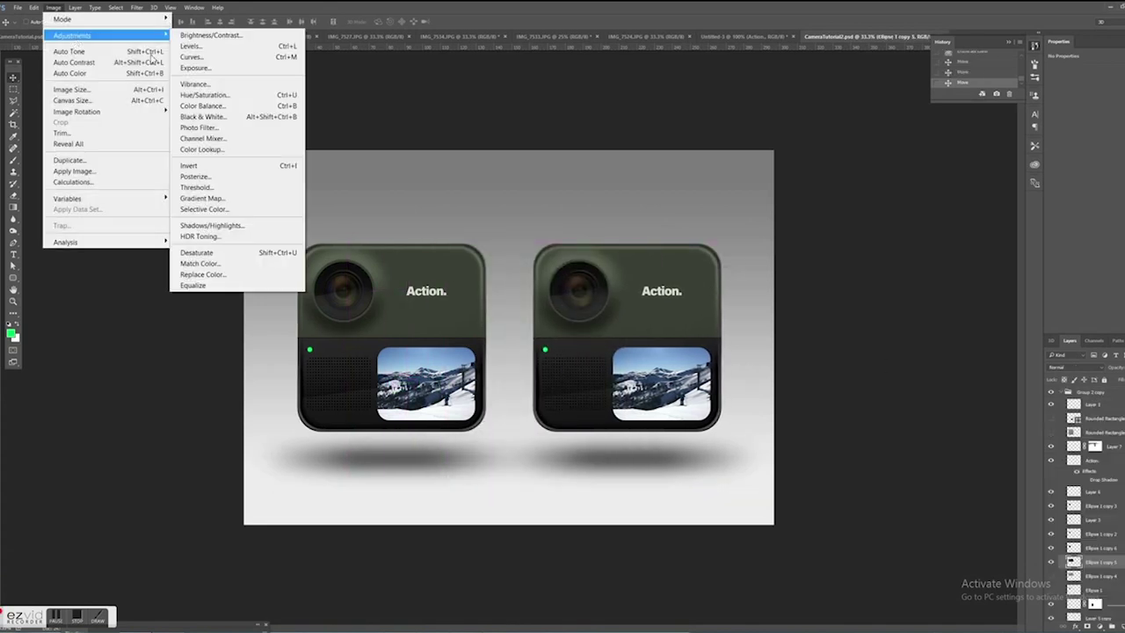
Recolour the left camera's green upper body to muted purple with Hue/Saturation.
left_click(220, 93)
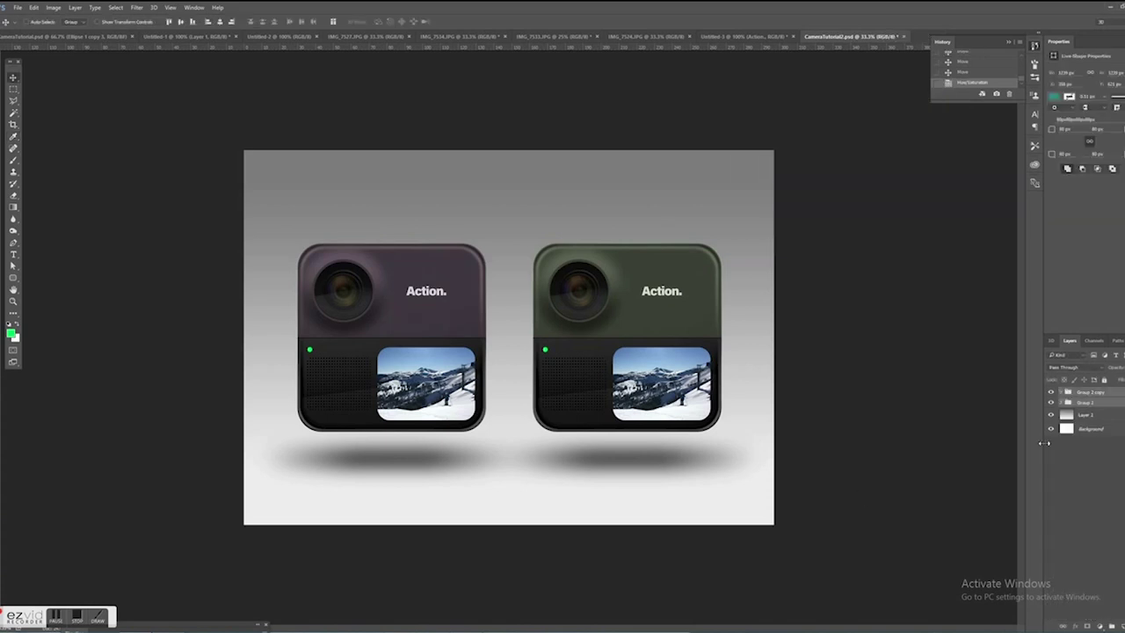
Duplicate the grey gradient background layer, Layer 2.
left_click(1050, 414)
left_click(1050, 414)
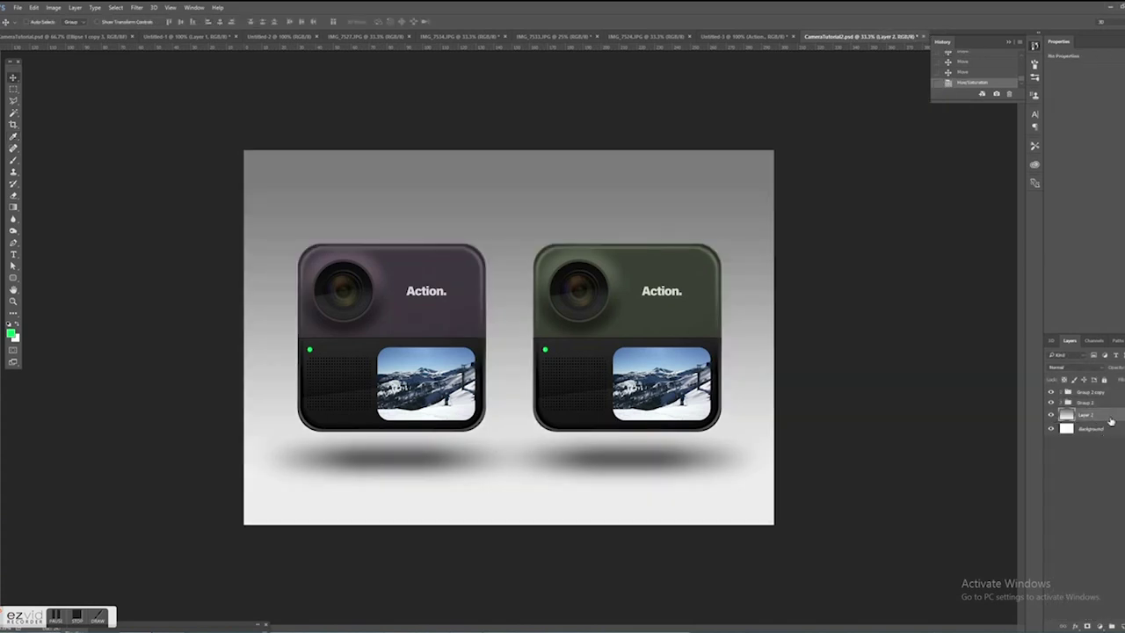
right_click(1111, 422)
left_click(984, 228)
left_click(615, 283)
left_click(53, 7)
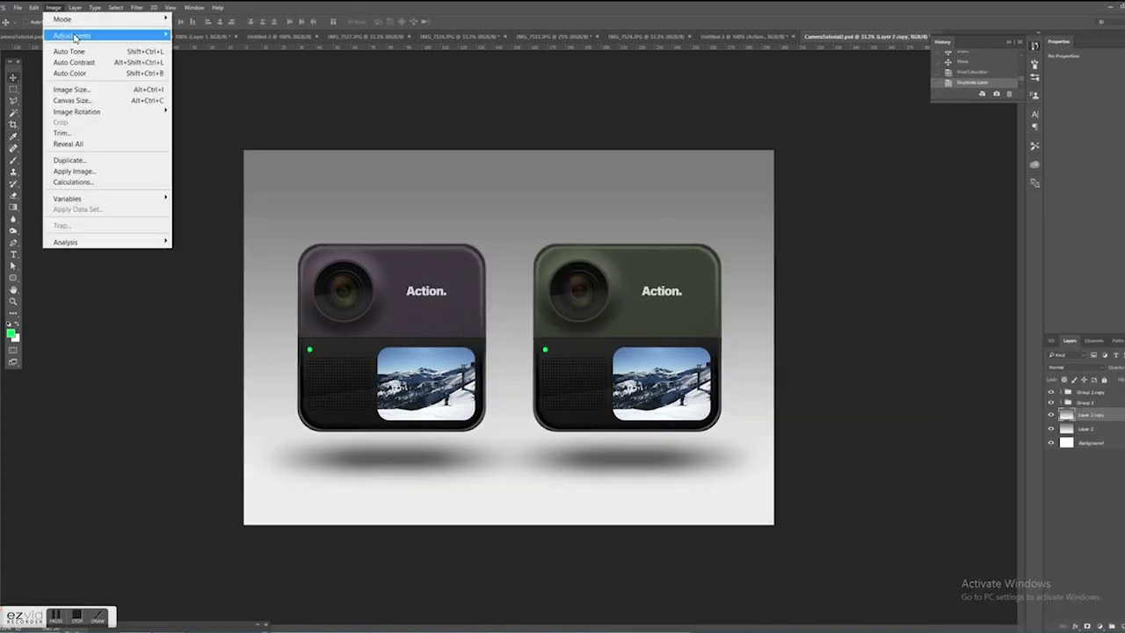
mouse_move(75, 36)
left_click(219, 95)
left_click(777, 206)
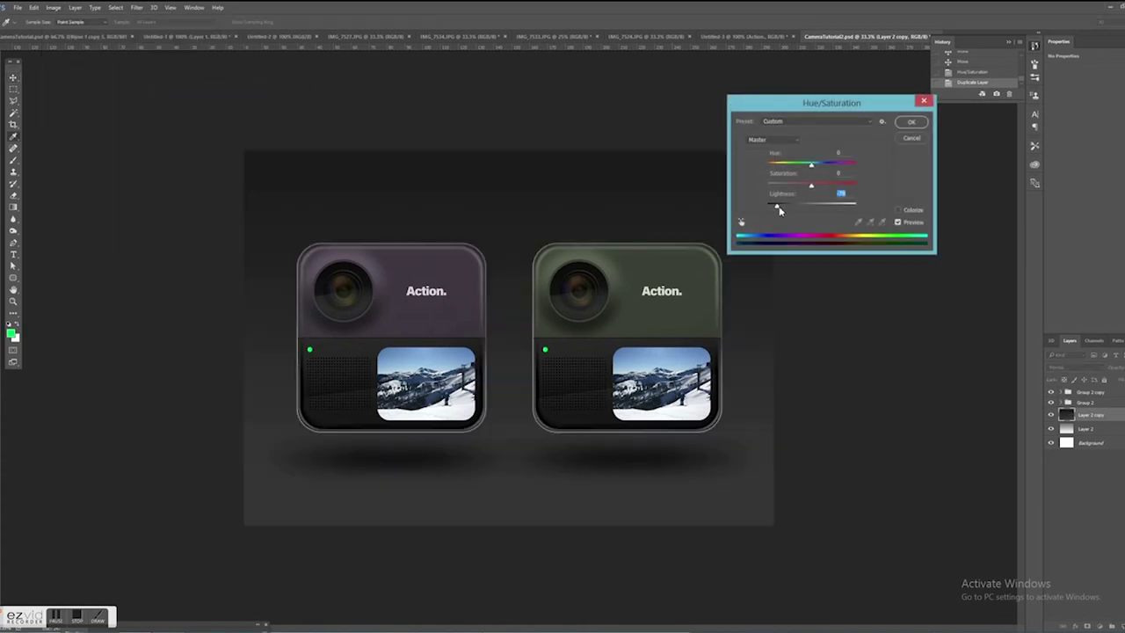
left_click(910, 138)
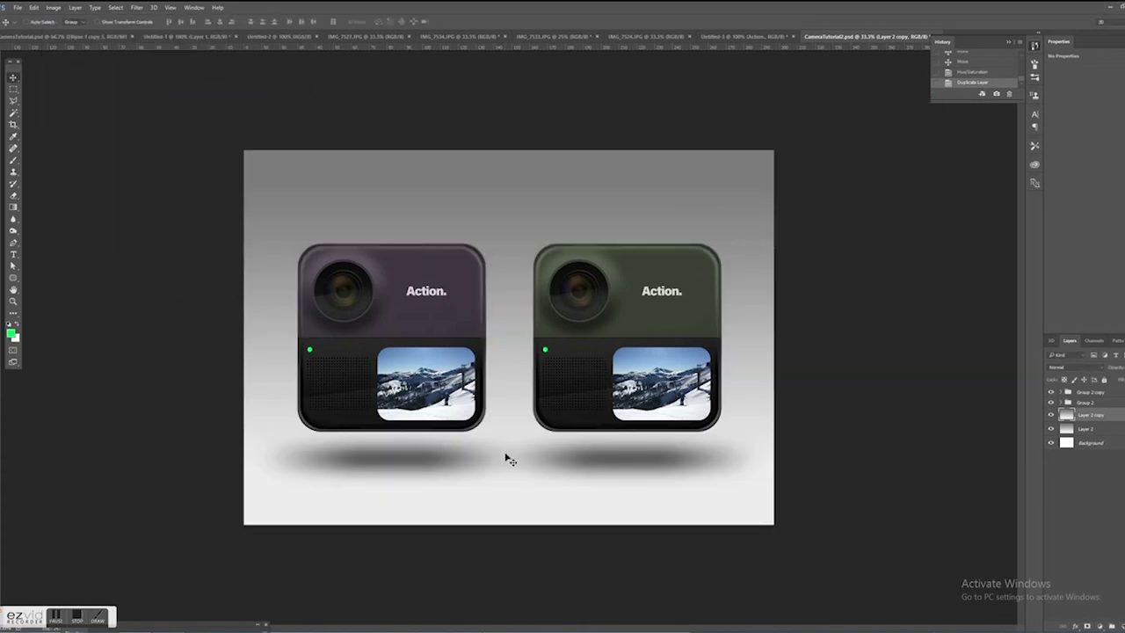